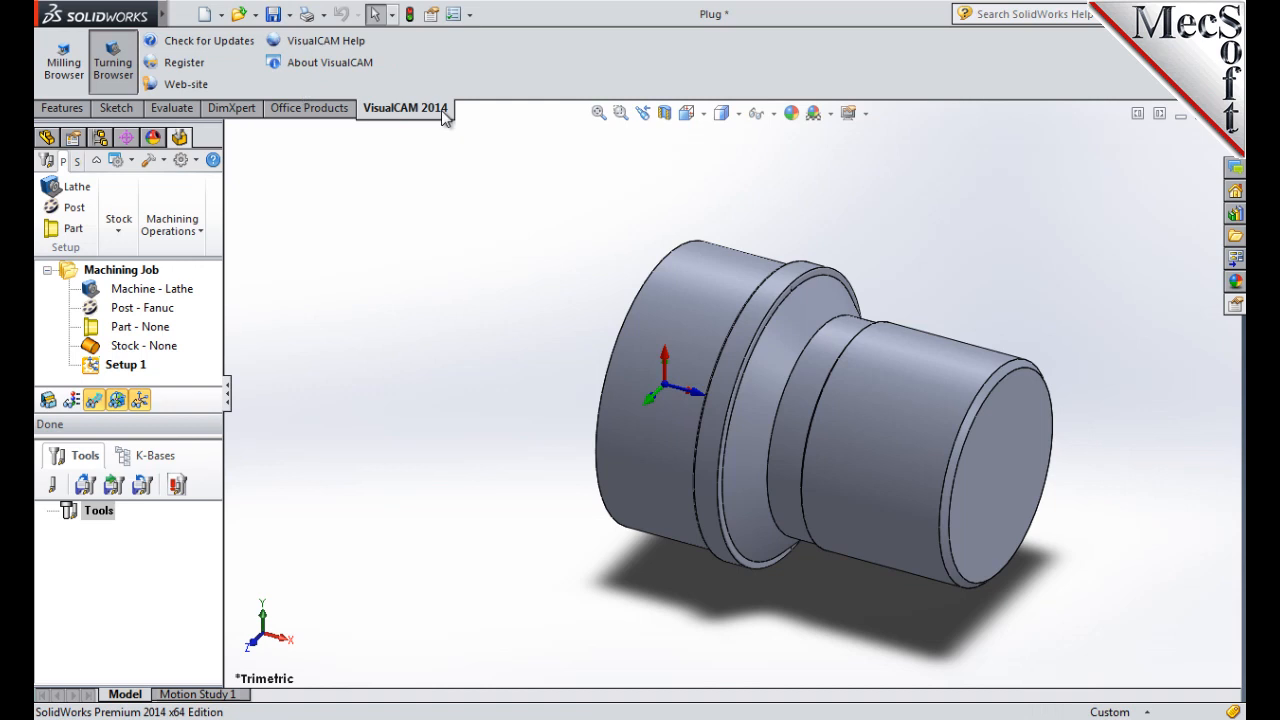
# Widen the Turning browser and enlarge its Machining Job section
pyautogui.click(120, 68)
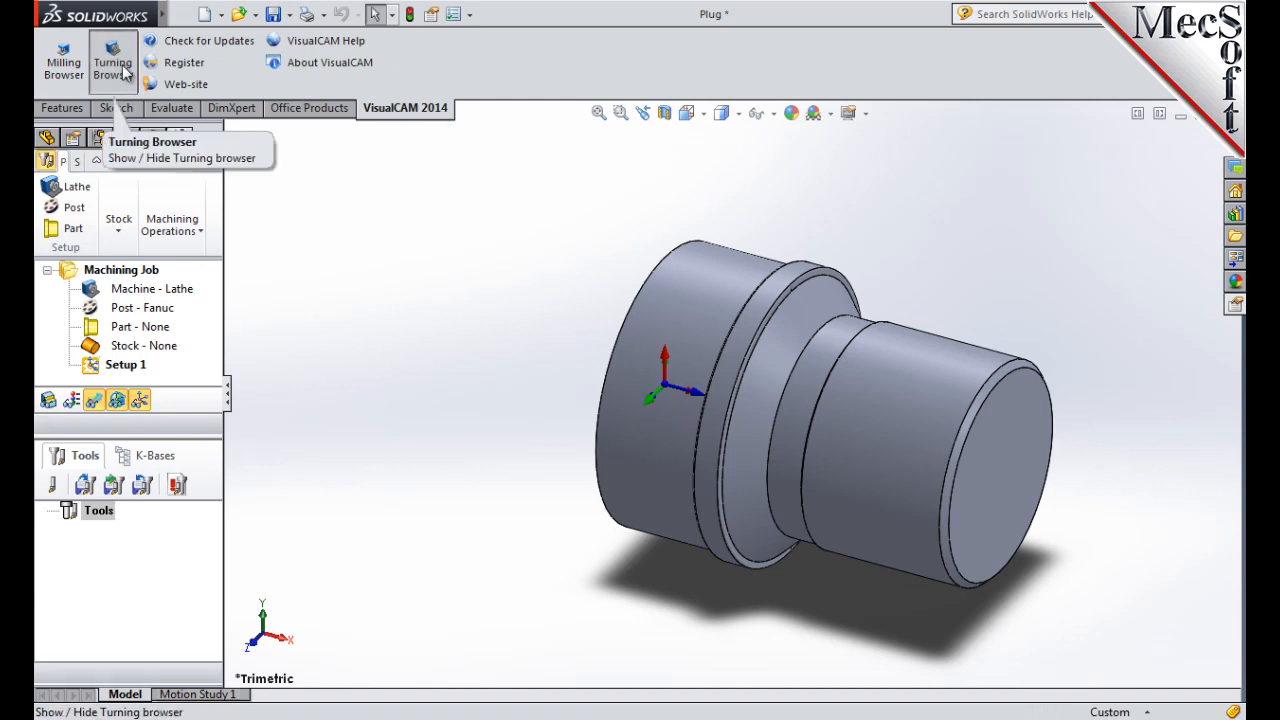
pyautogui.moveTo(223, 320); pyautogui.dragTo(406, 319)
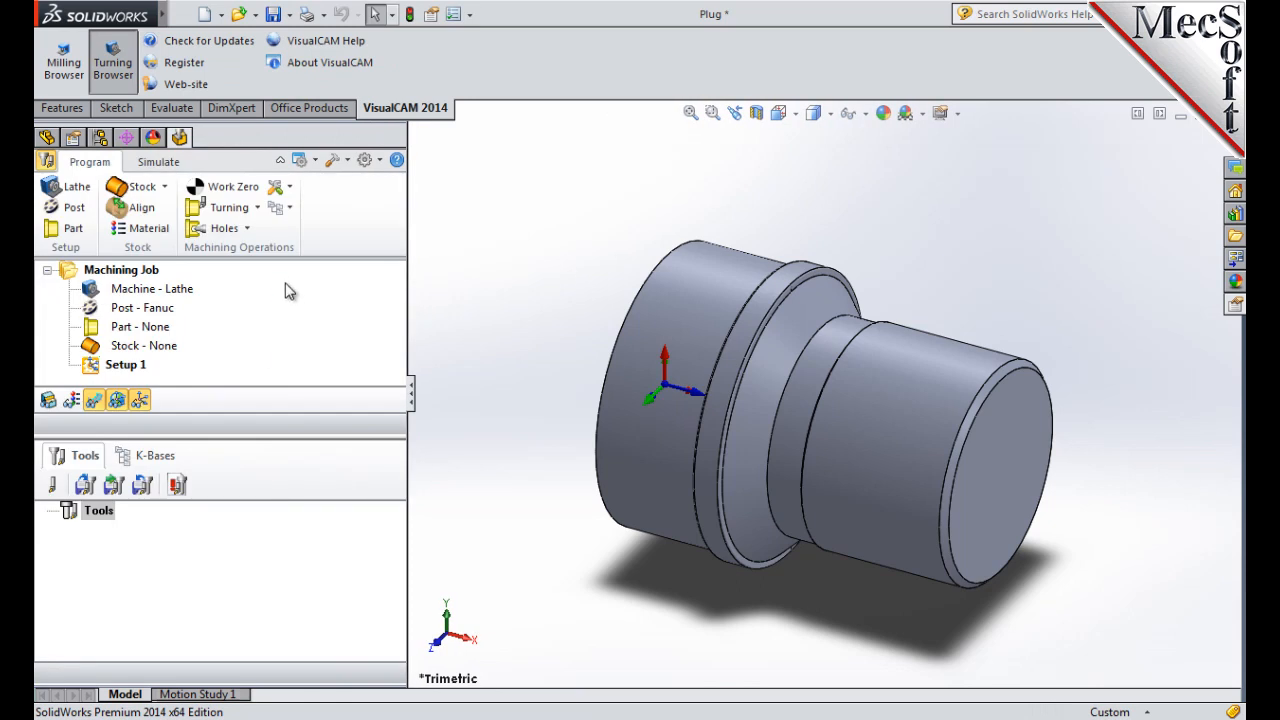
pyautogui.moveTo(240, 434); pyautogui.dragTo(240, 544)
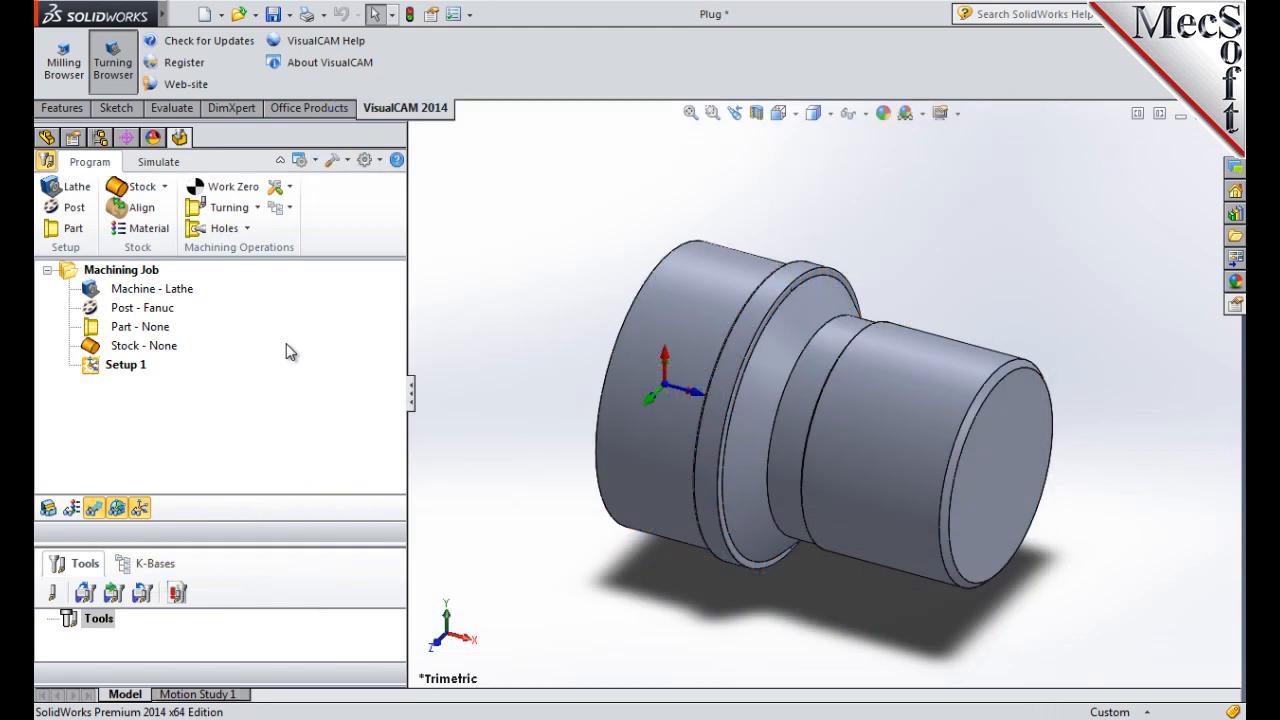
# Set the lathe's maximum RPM to 10000 in the turning machine setup
pyautogui.click(88, 199)
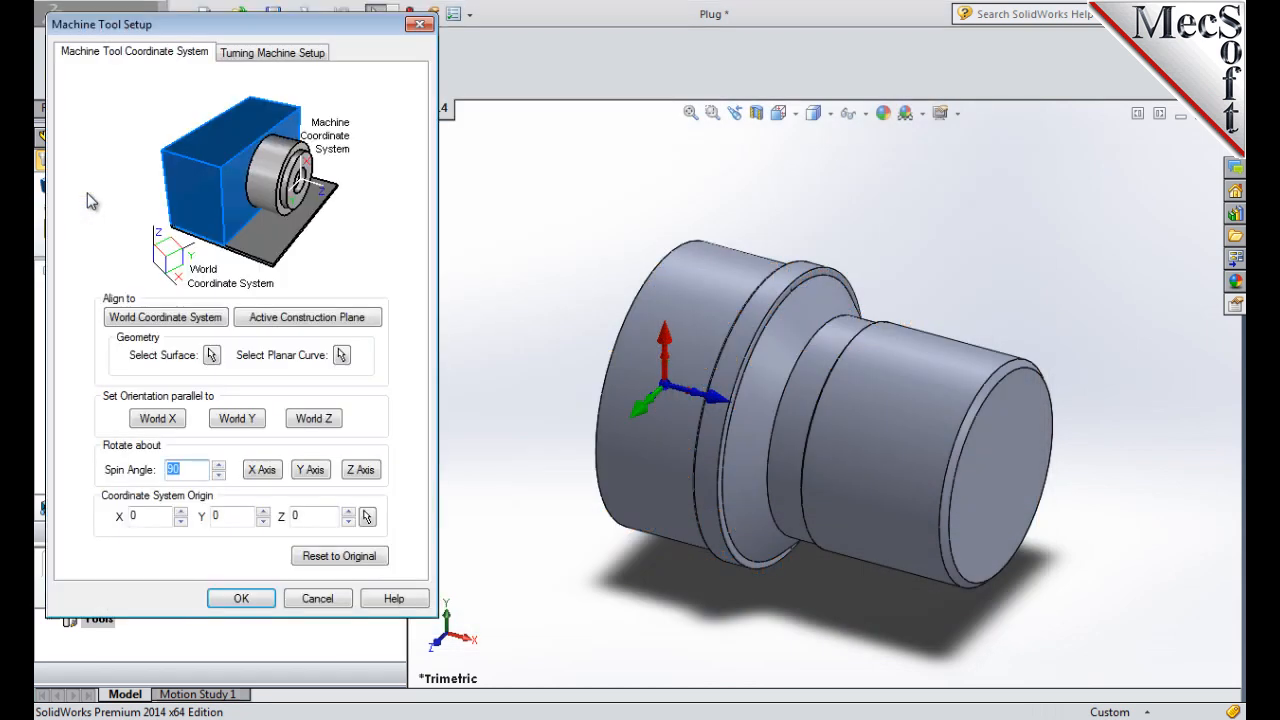
pyautogui.click(293, 55)
pyautogui.moveTo(196, 95); pyautogui.dragTo(116, 104)
pyautogui.write('10000')
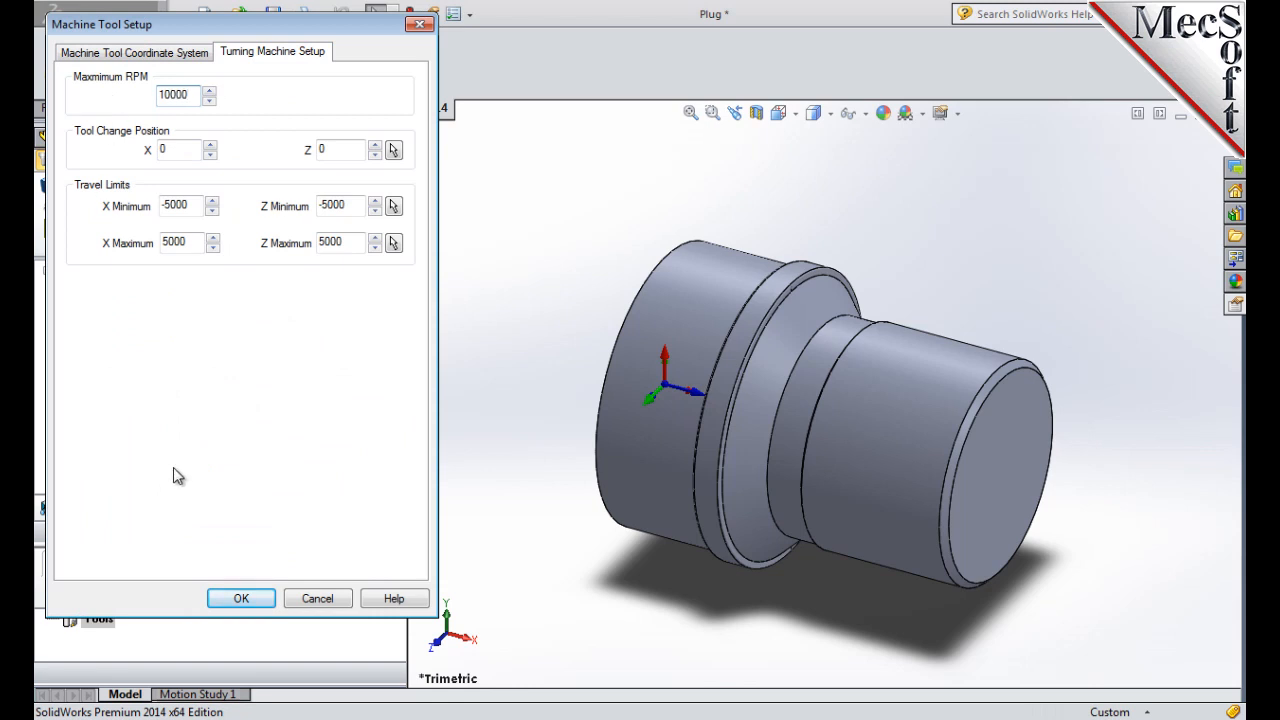
pyautogui.click(241, 598)
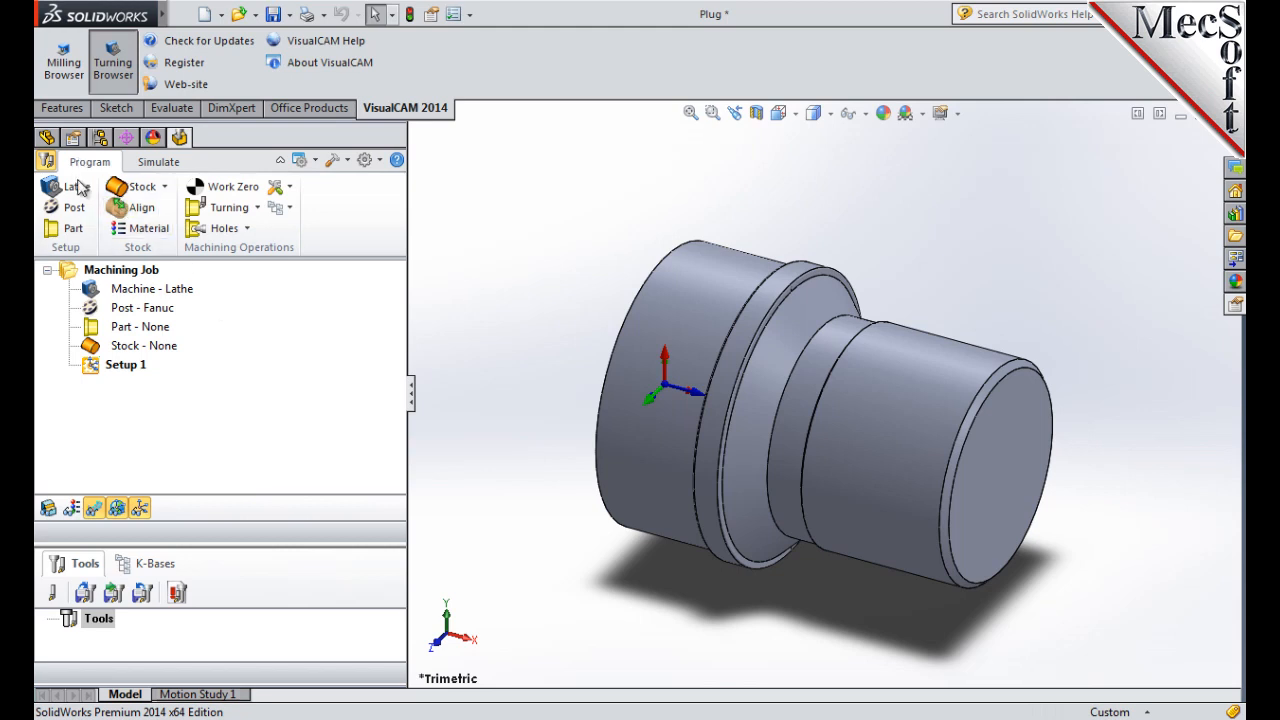
# Configure the post-processor as Fanuc with the posted file extension .nc
pyautogui.click(84, 215)
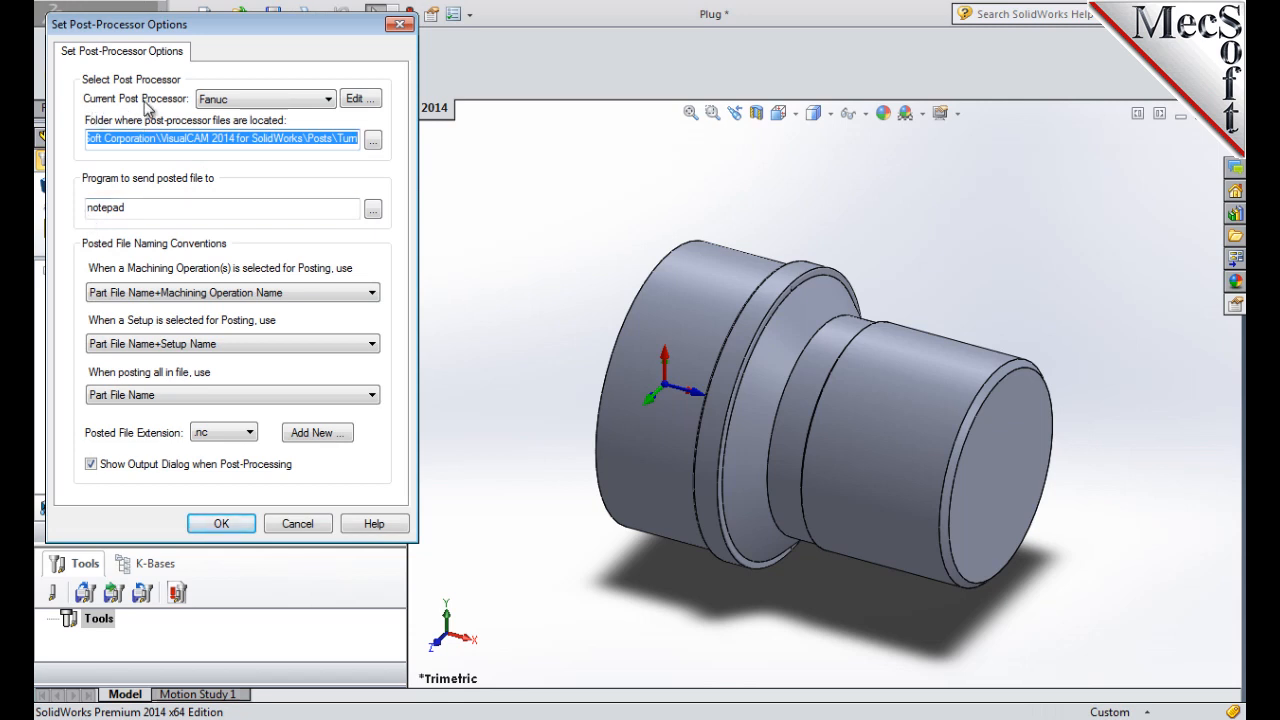
pyautogui.click(328, 99)
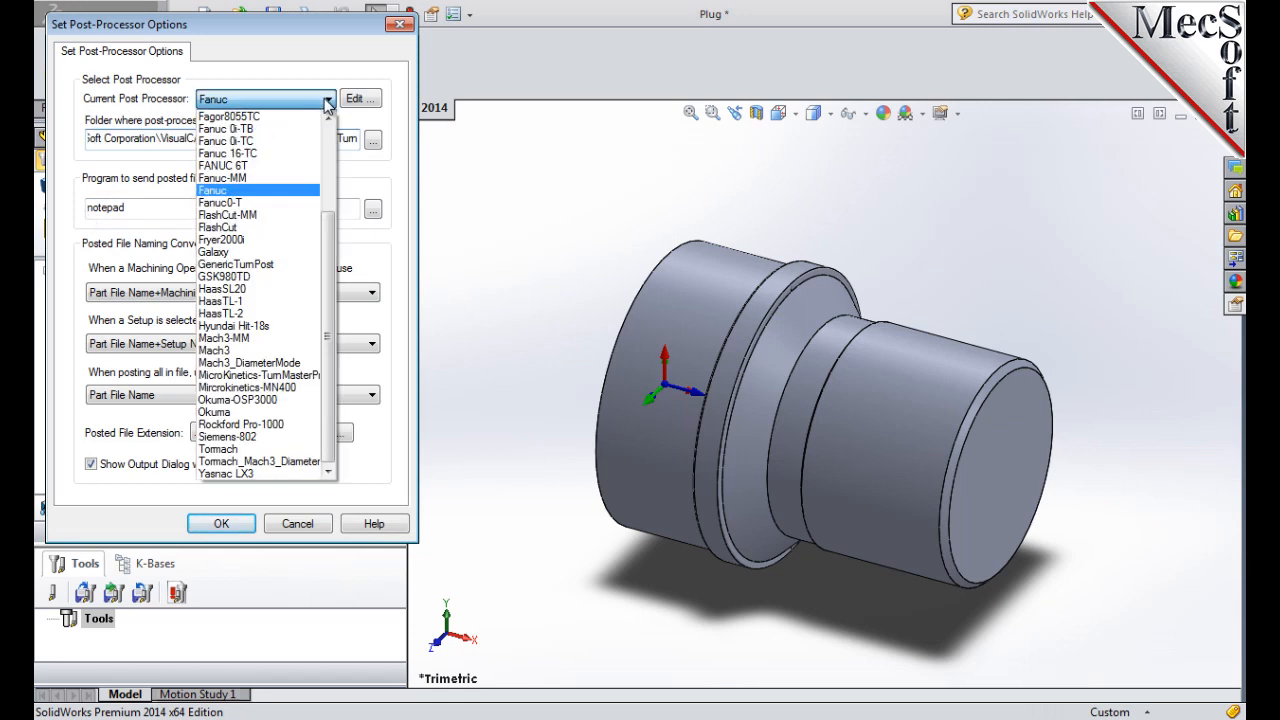
pyautogui.click(221, 191)
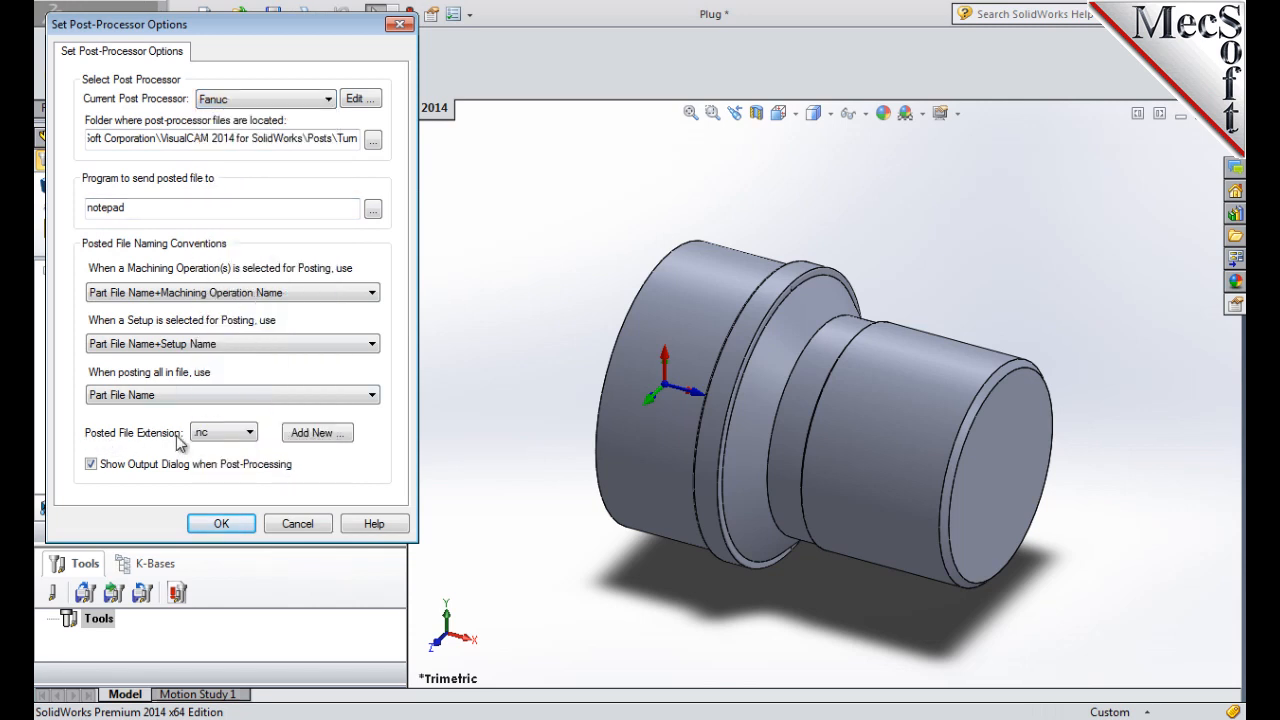
pyautogui.click(243, 432)
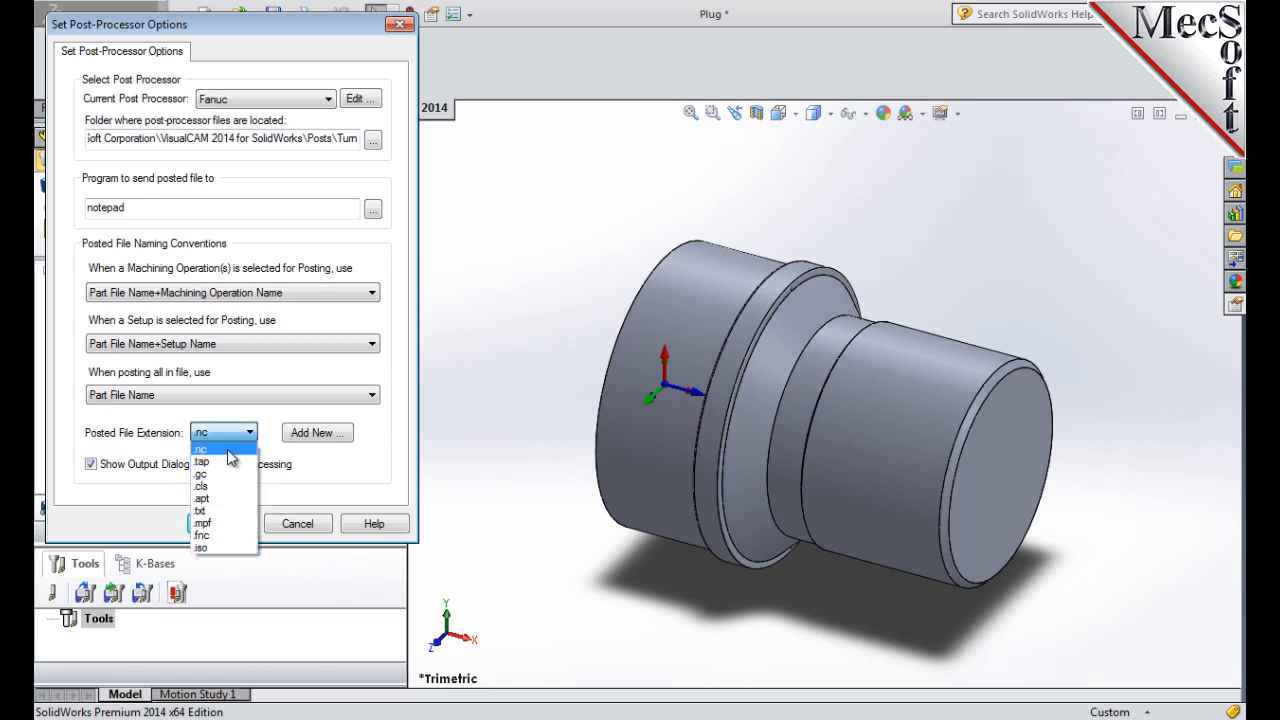
pyautogui.click(228, 451)
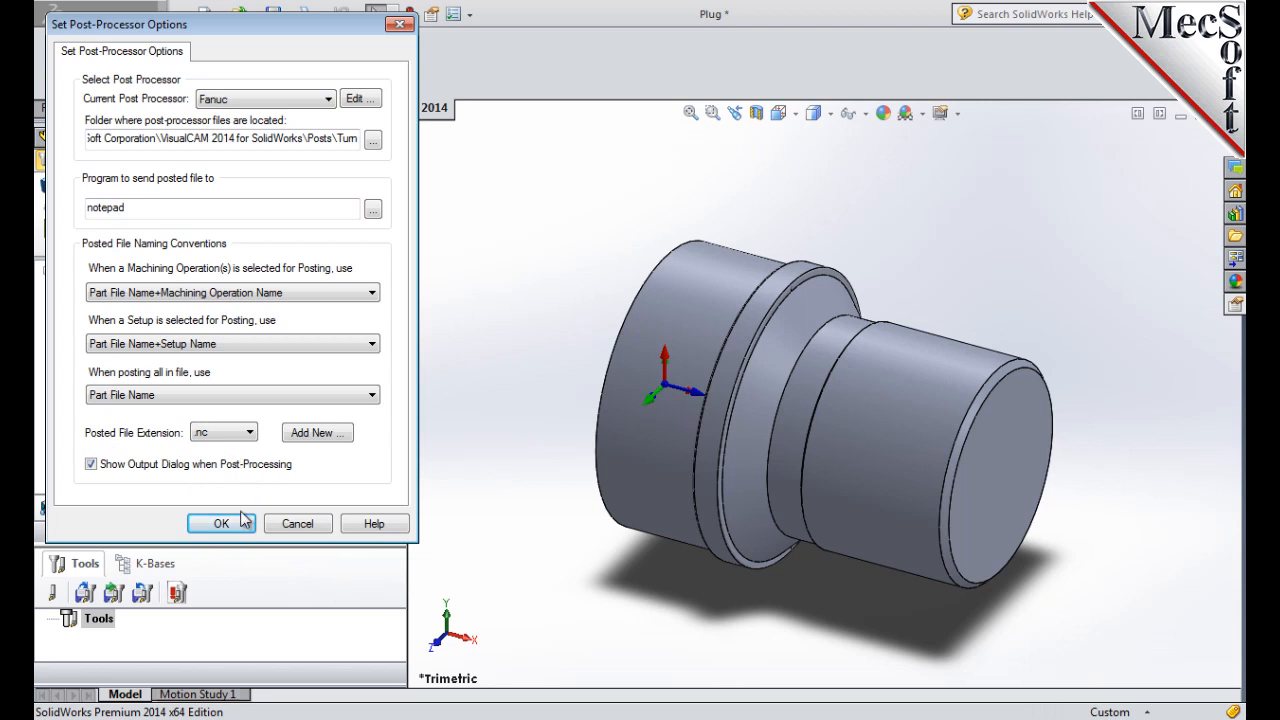
pyautogui.click(221, 523)
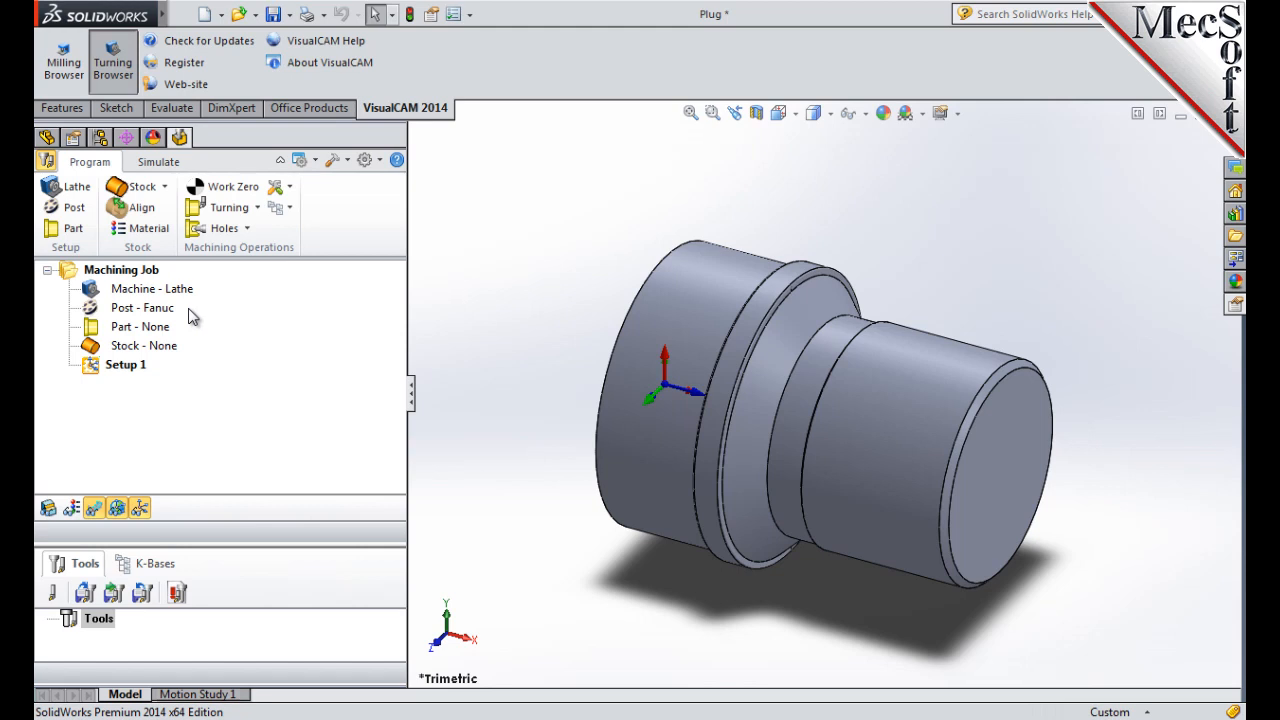
# Define the turning part geometry from all surfaces of the plug model and save it
pyautogui.click(78, 233)
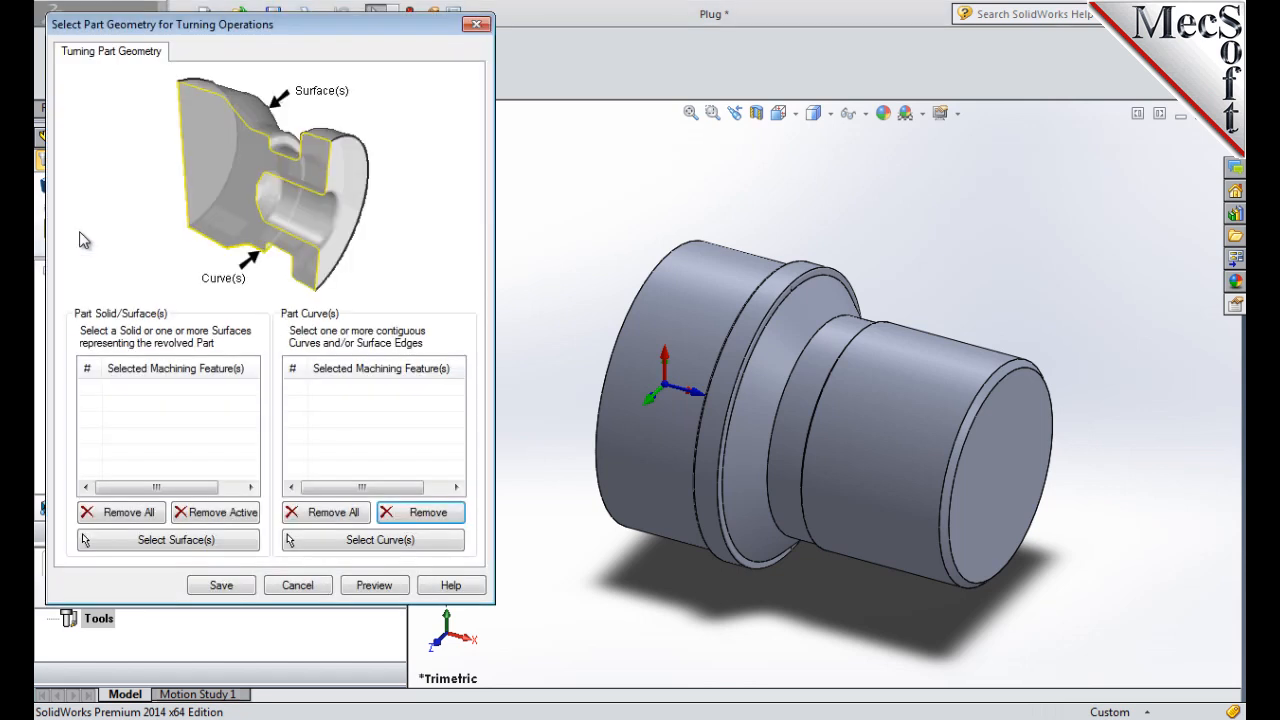
pyautogui.click(223, 541)
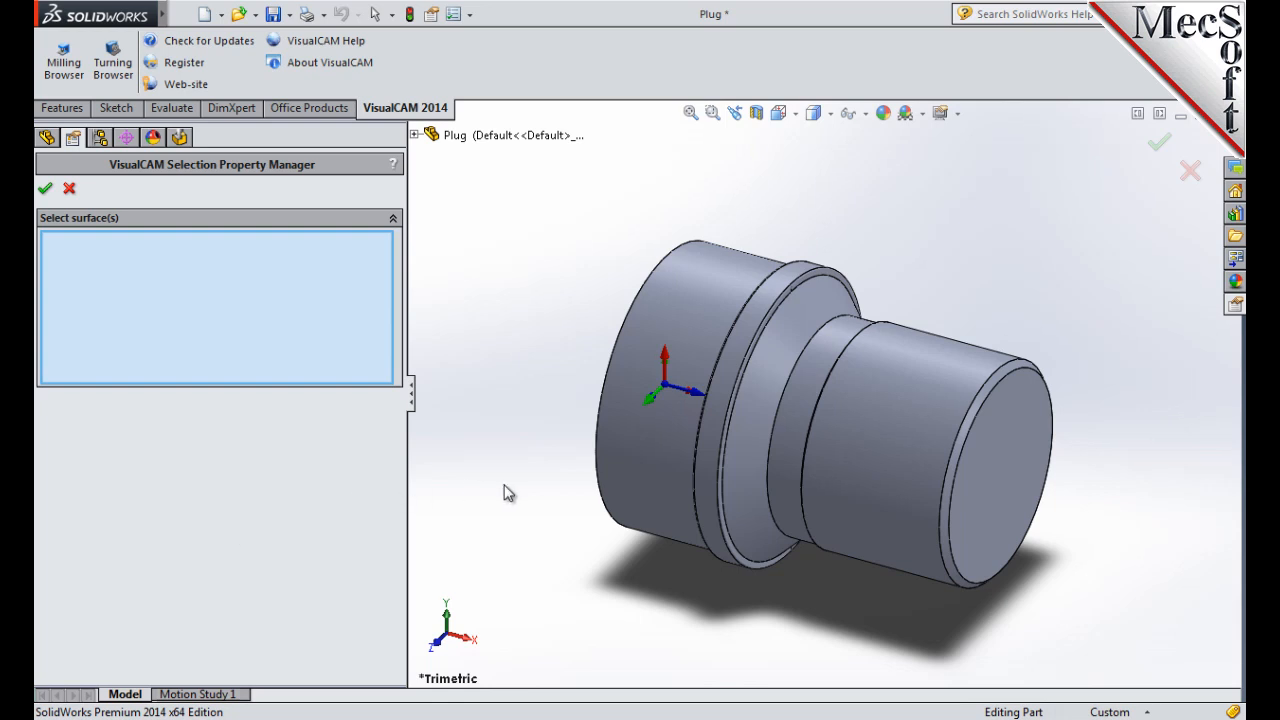
pyautogui.moveTo(536, 655); pyautogui.dragTo(1114, 210)
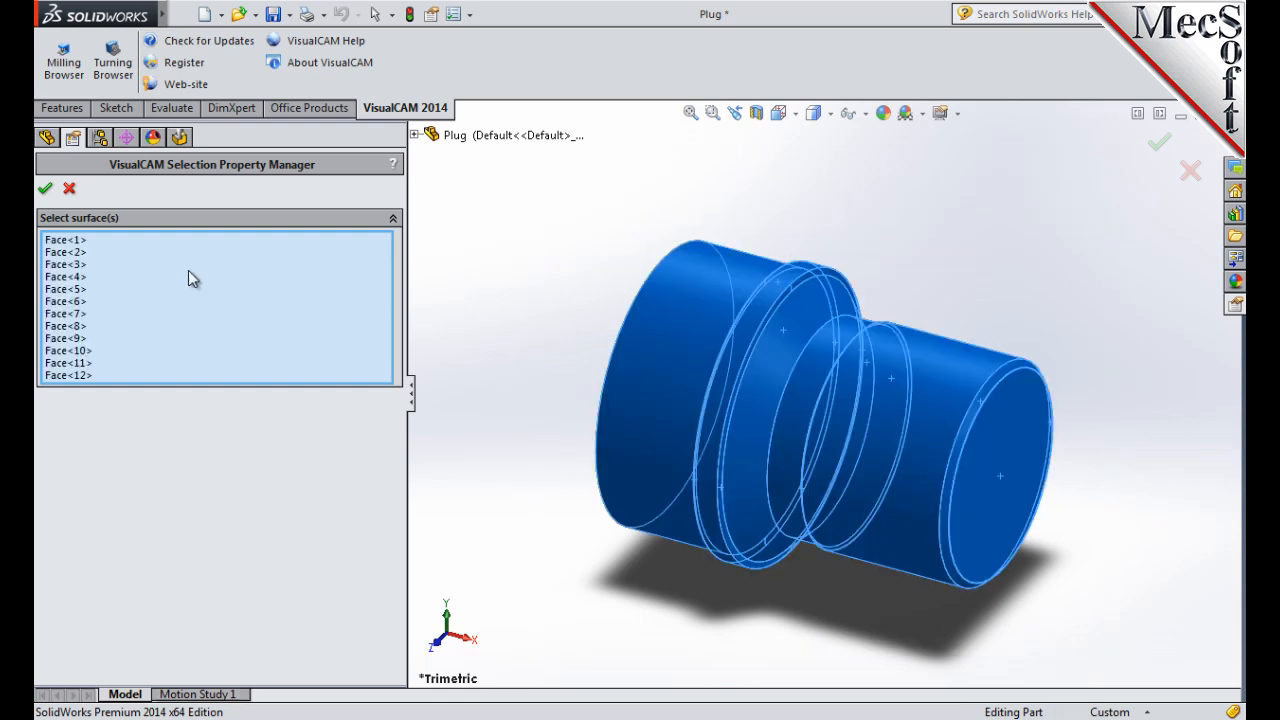
pyautogui.click(45, 190)
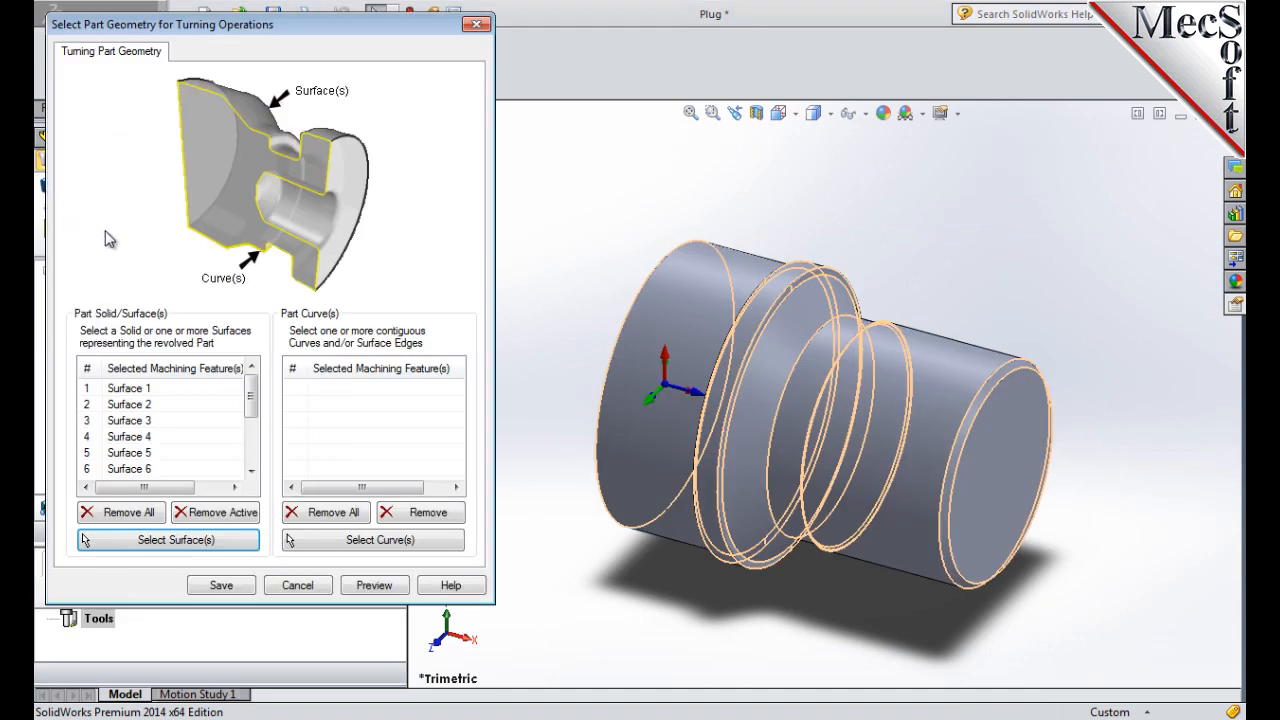
pyautogui.moveTo(252, 402); pyautogui.dragTo(252, 376)
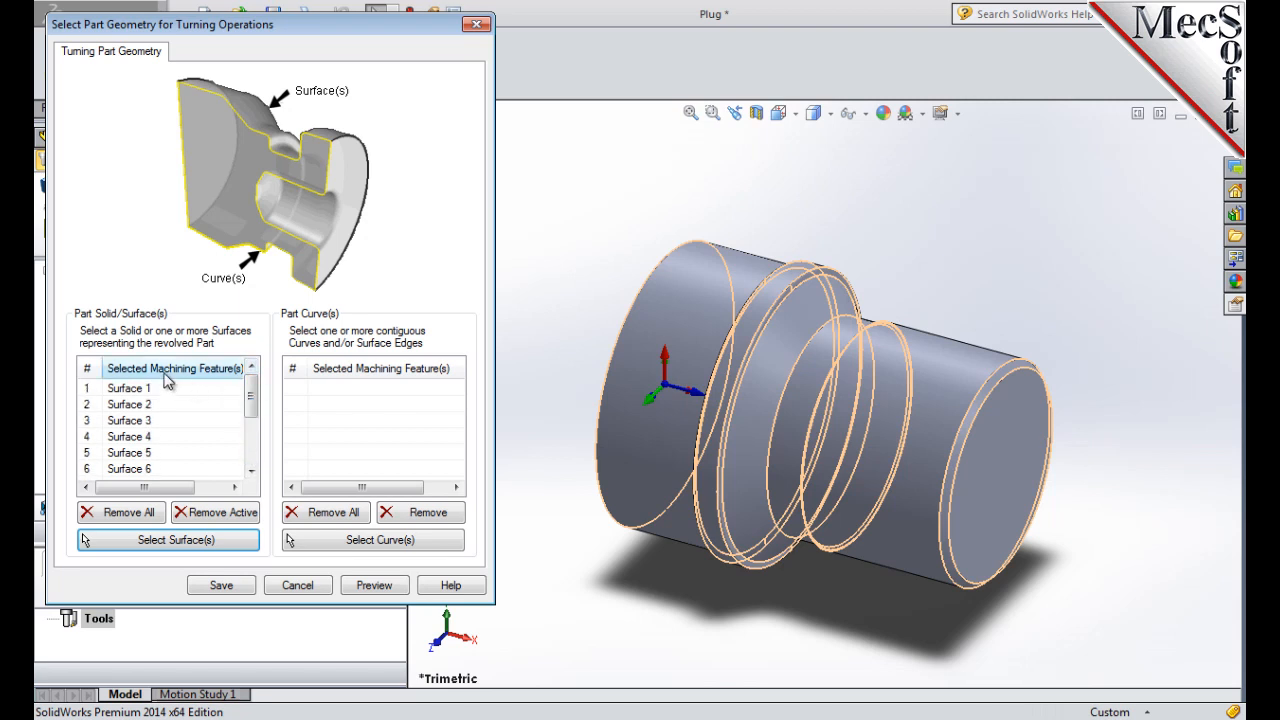
pyautogui.click(222, 585)
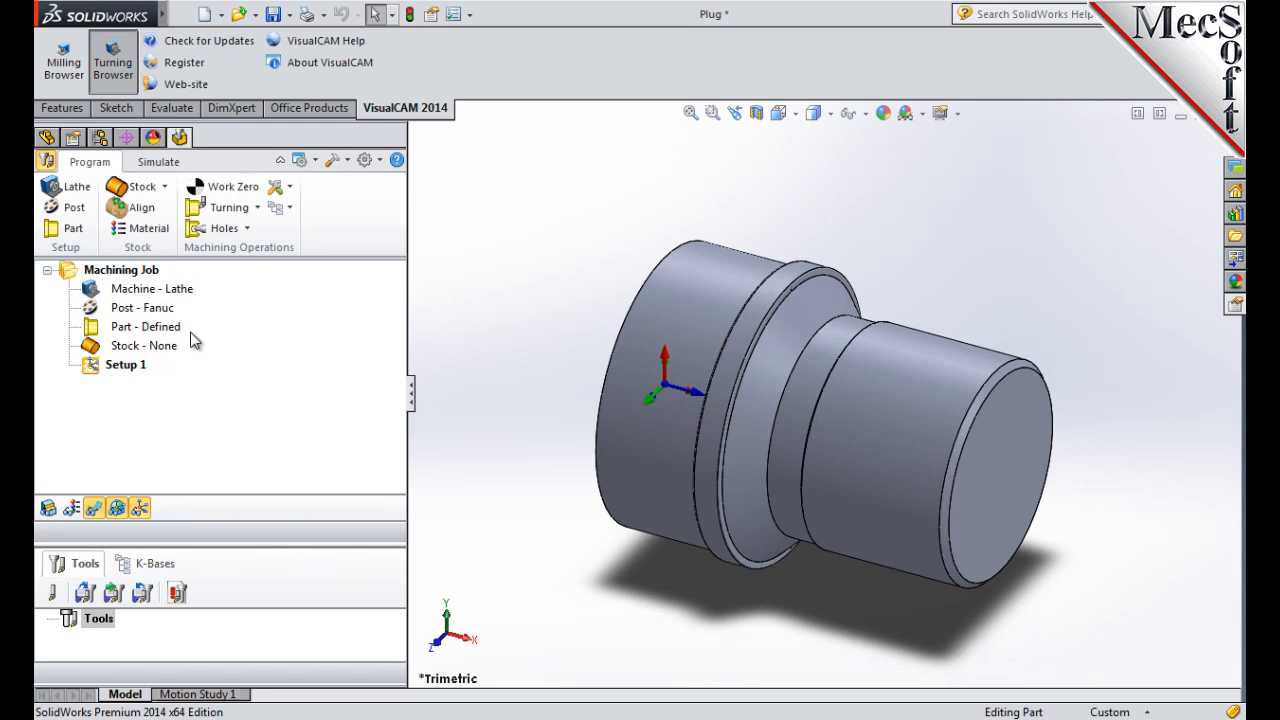
# Create a solid cylindrical stock with outer radius 1.5 and outer length 3.25
pyautogui.click(165, 189)
pyautogui.click(232, 212)
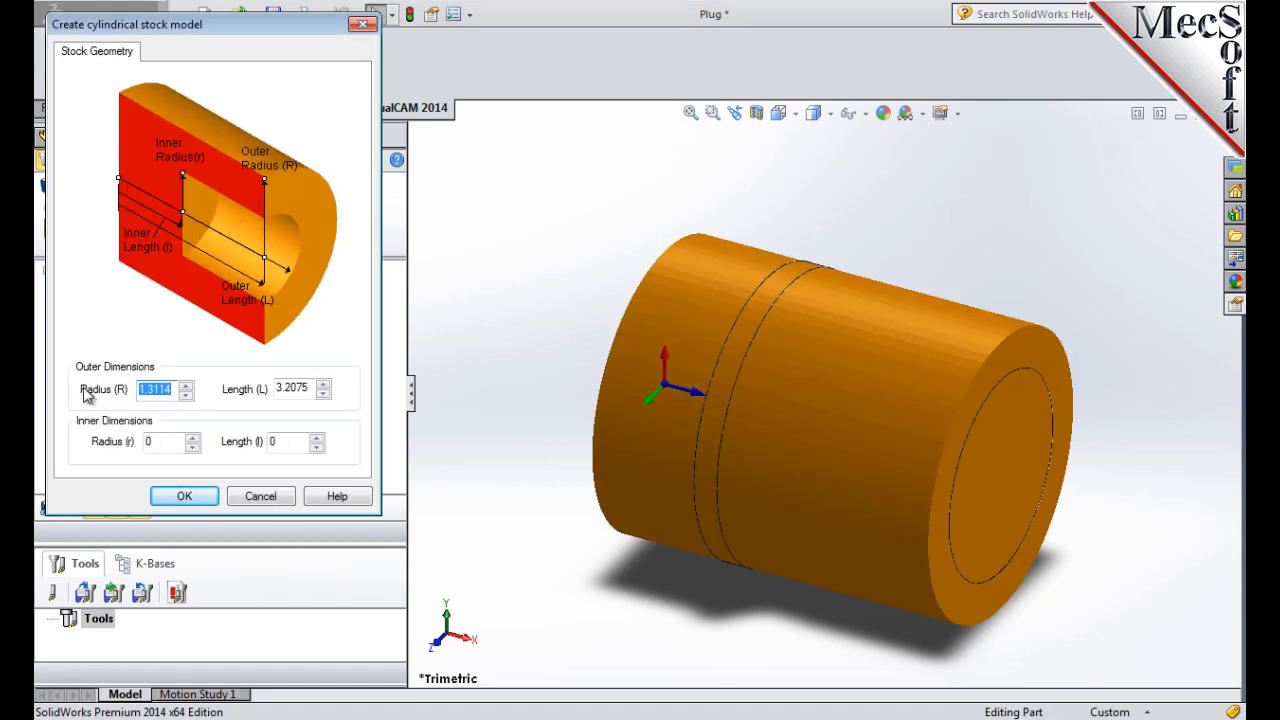
pyautogui.moveTo(172, 393); pyautogui.dragTo(121, 392)
pyautogui.write('1.5')
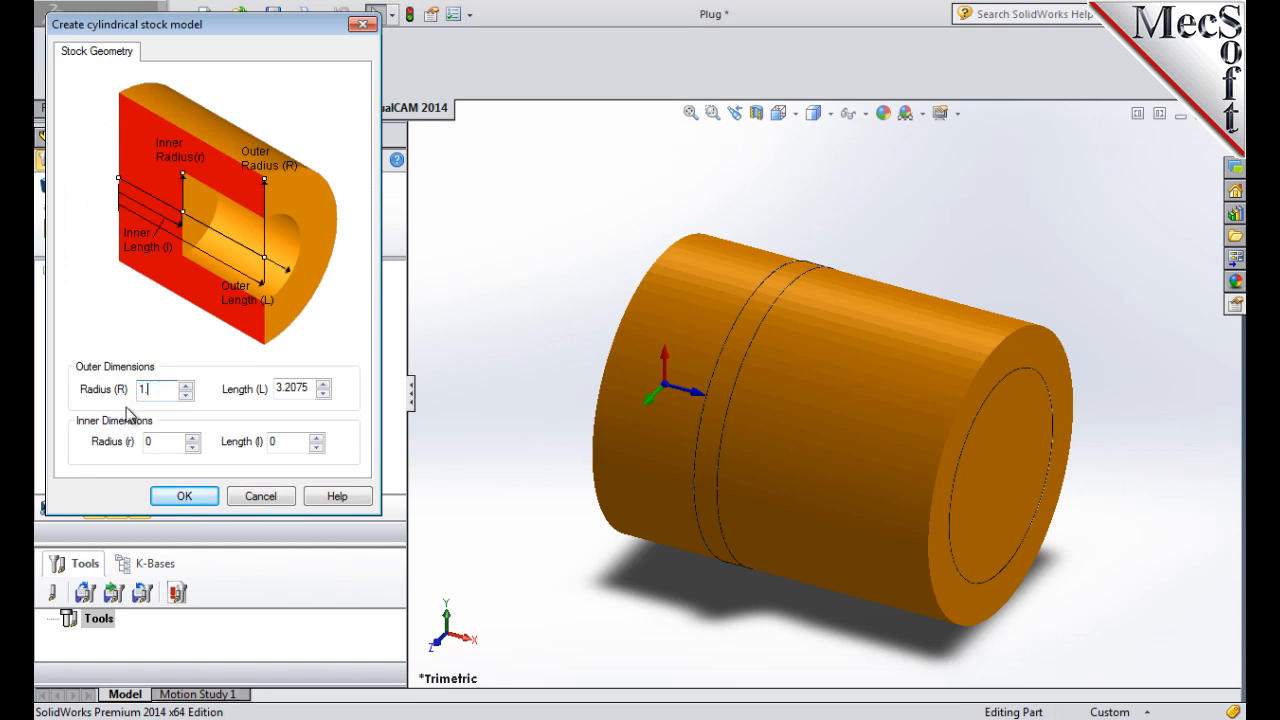
pyautogui.doubleClick(305, 388)
pyautogui.write('3.25')
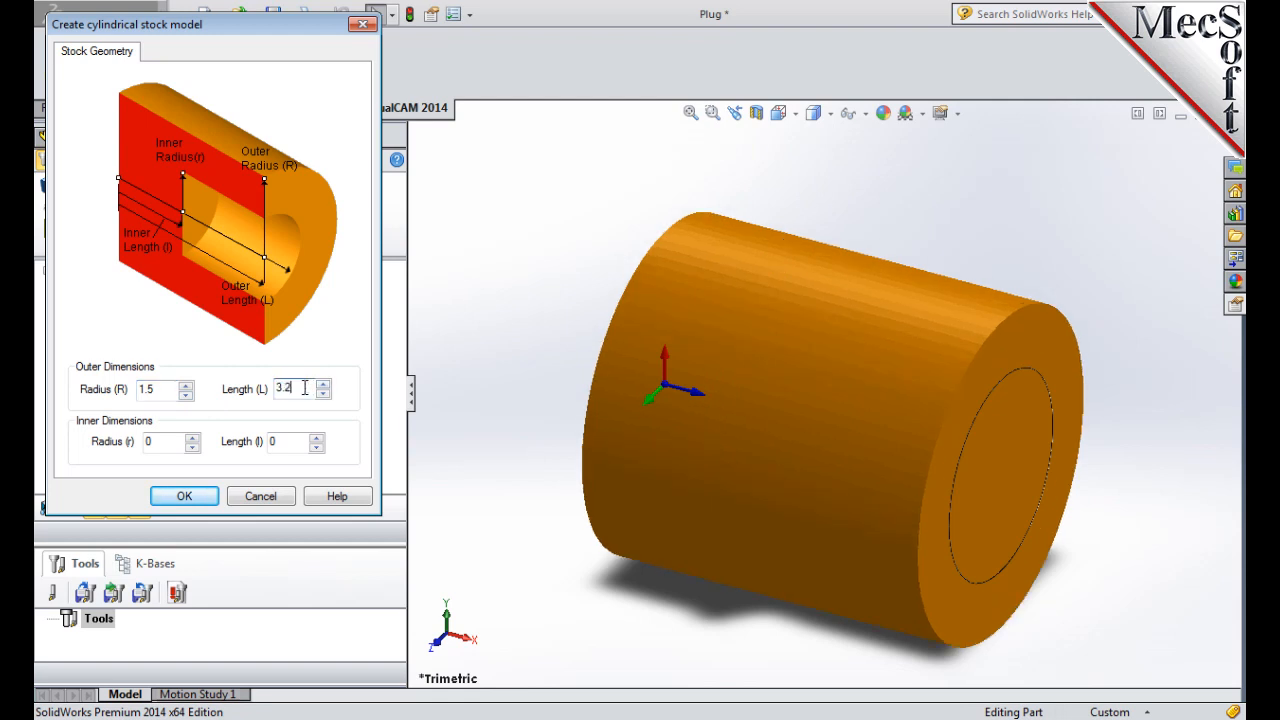
pyautogui.click(185, 496)
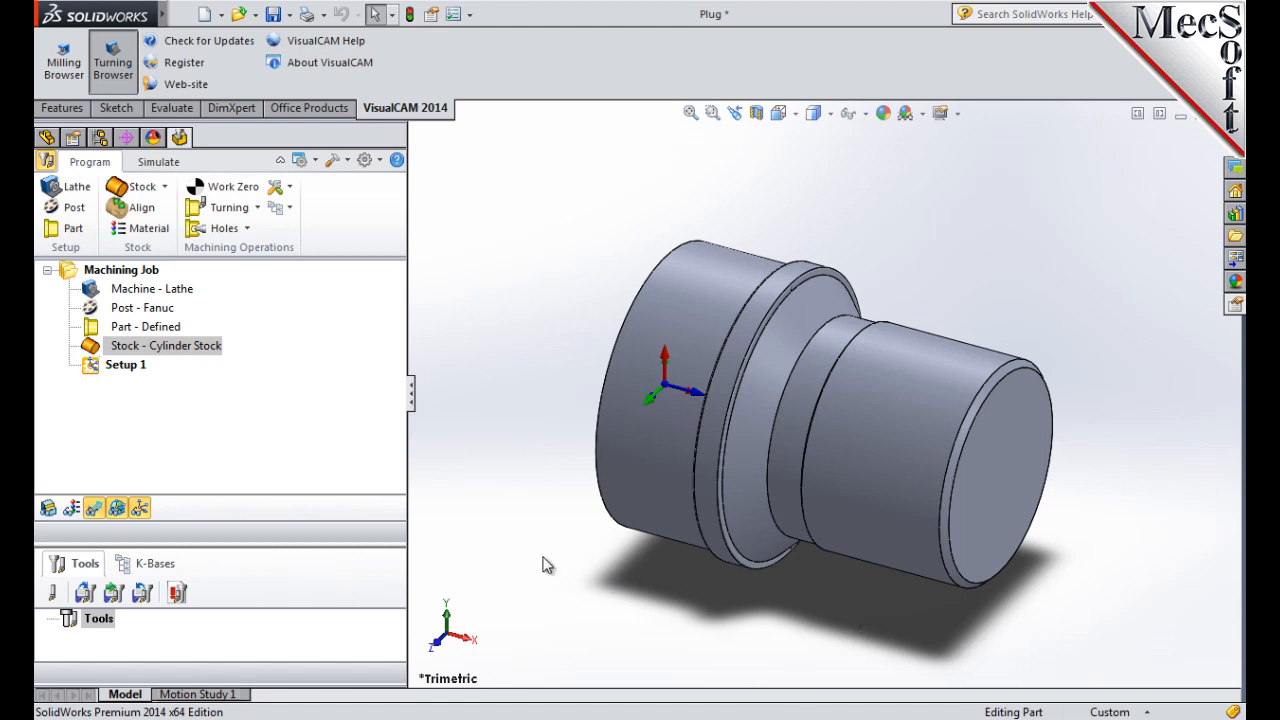
# Show the stock around the part and align it using Z alignment Right
pyautogui.click(51, 512)
pyautogui.click(49, 509)
pyautogui.click(49, 509)
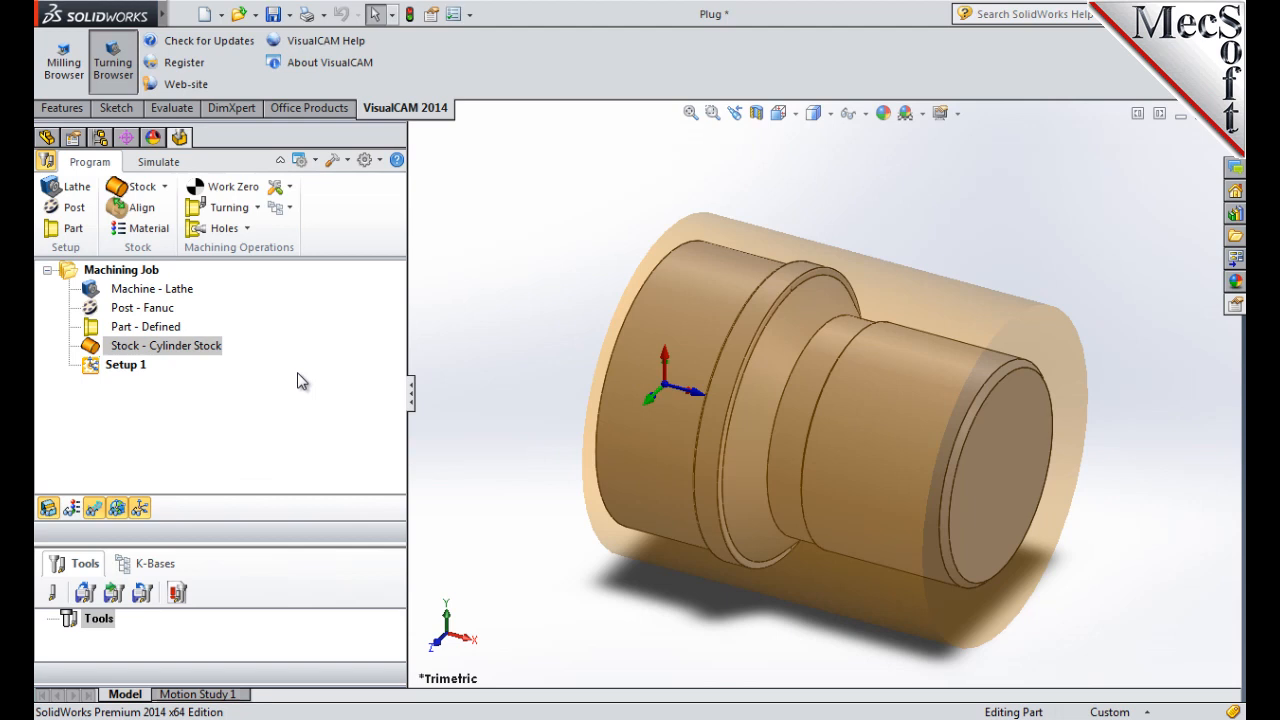
pyautogui.click(141, 208)
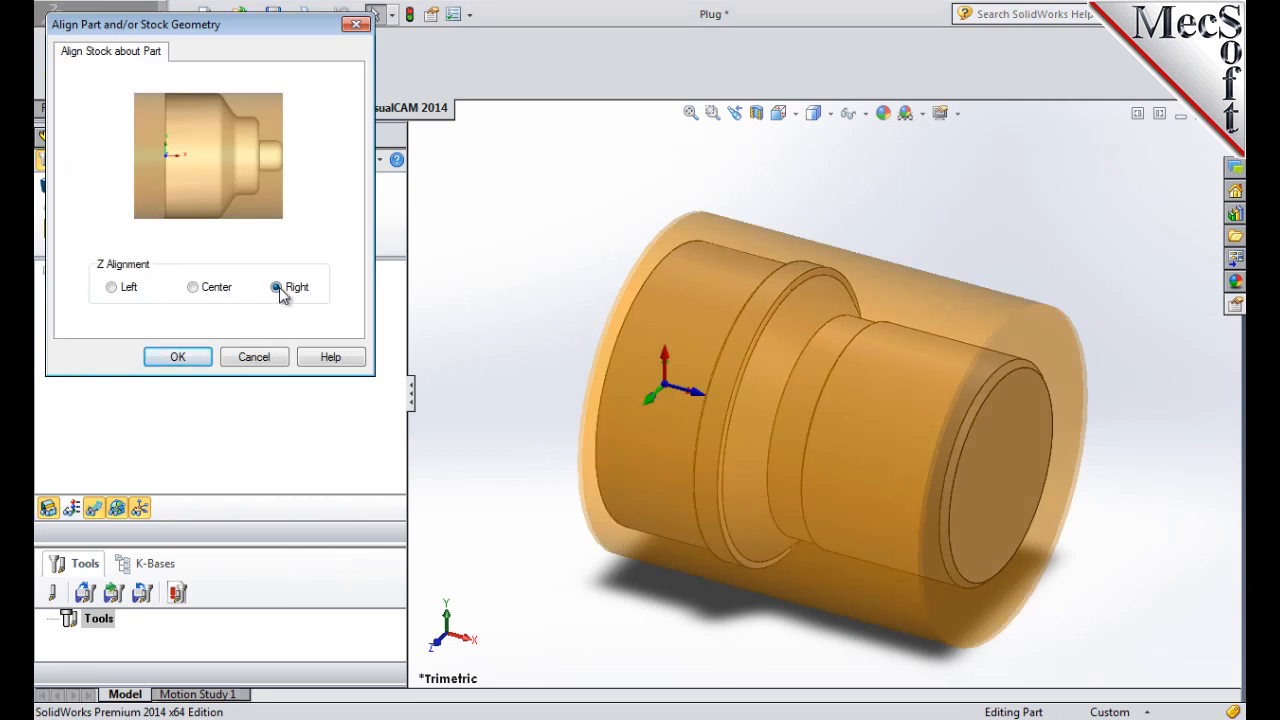
pyautogui.click(180, 357)
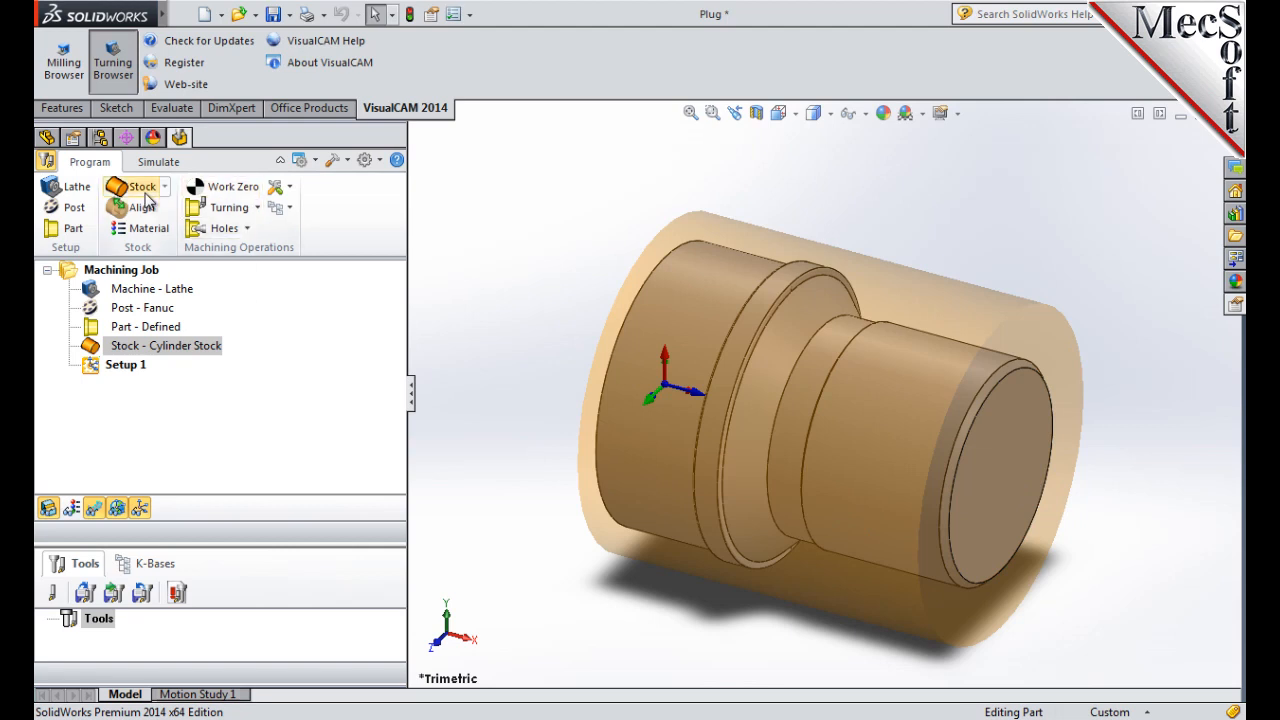
# Assign ALUMINUM - 6061 from FeedsSpeedsDataINCH.xml as the stock material and turn on its material texture display
pyautogui.click(164, 232)
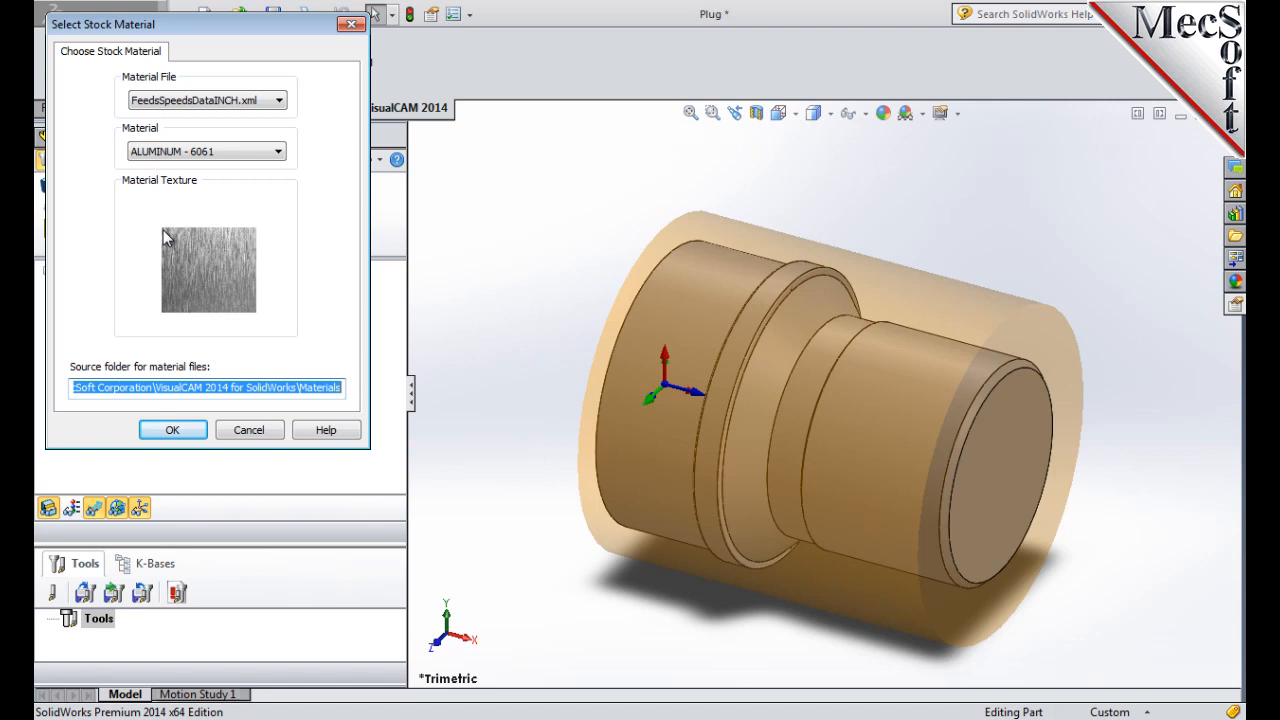
pyautogui.click(248, 155)
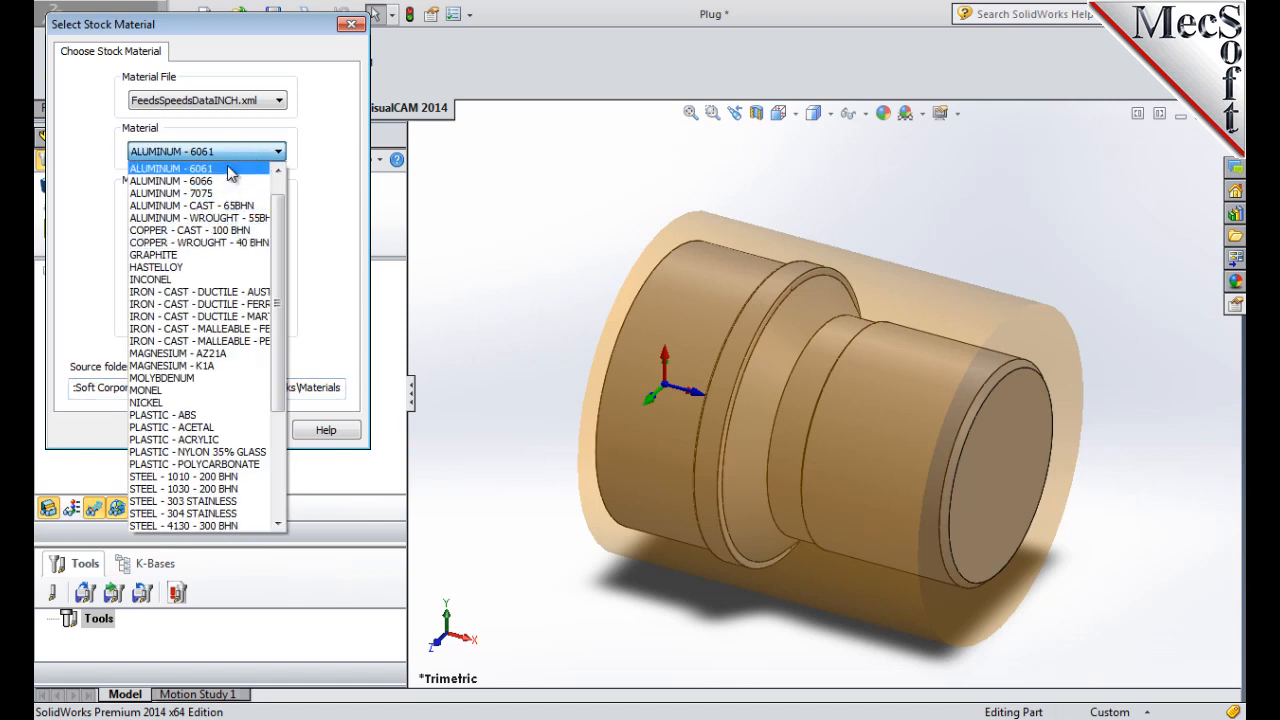
pyautogui.click(228, 168)
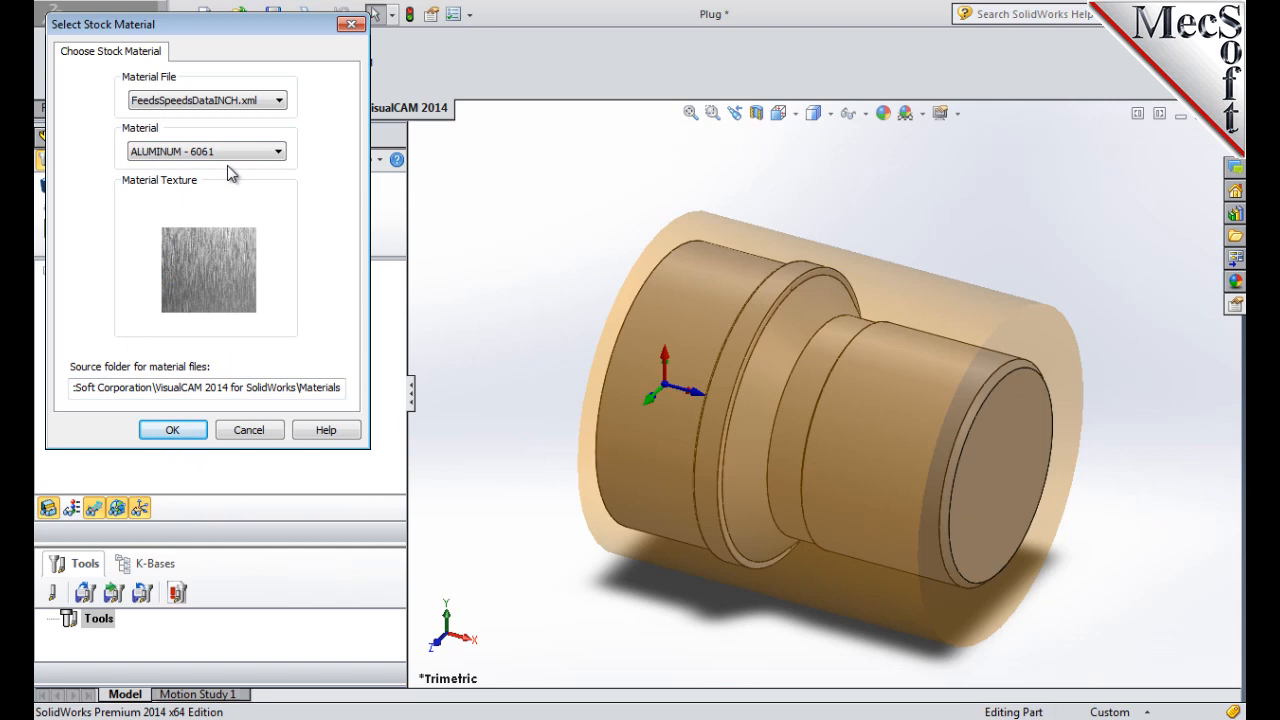
pyautogui.click(172, 430)
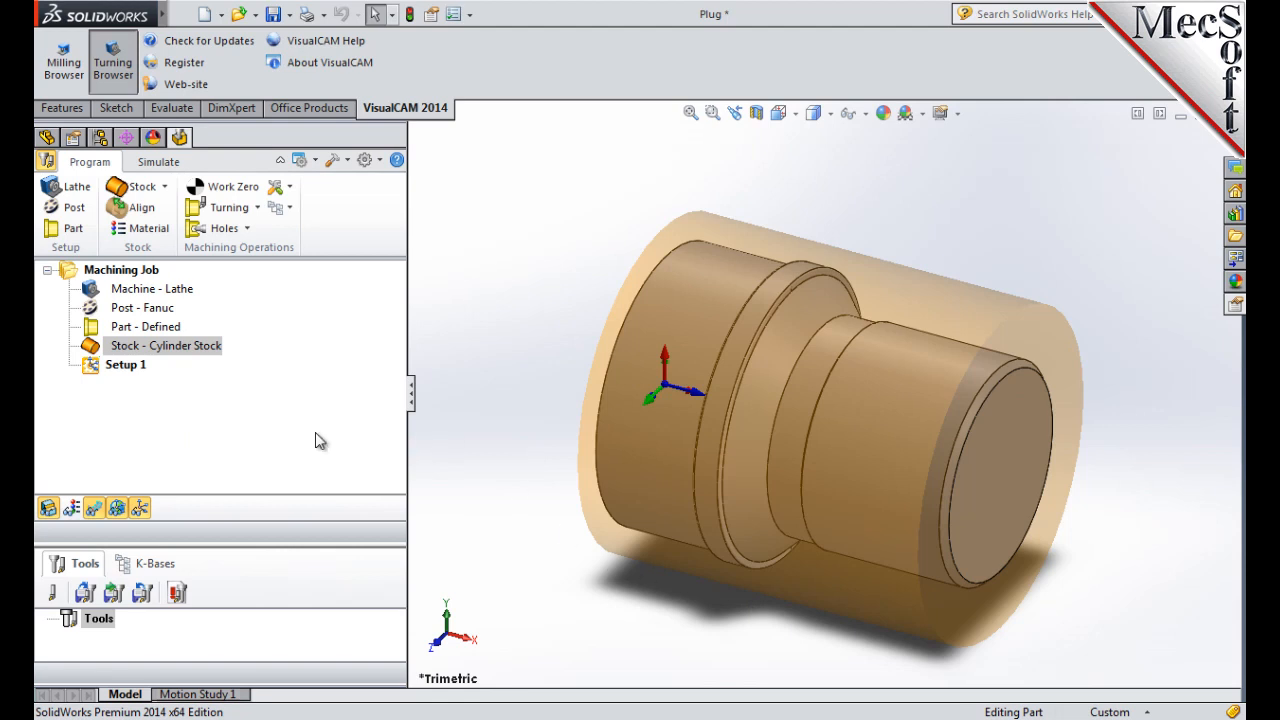
pyautogui.click(71, 509)
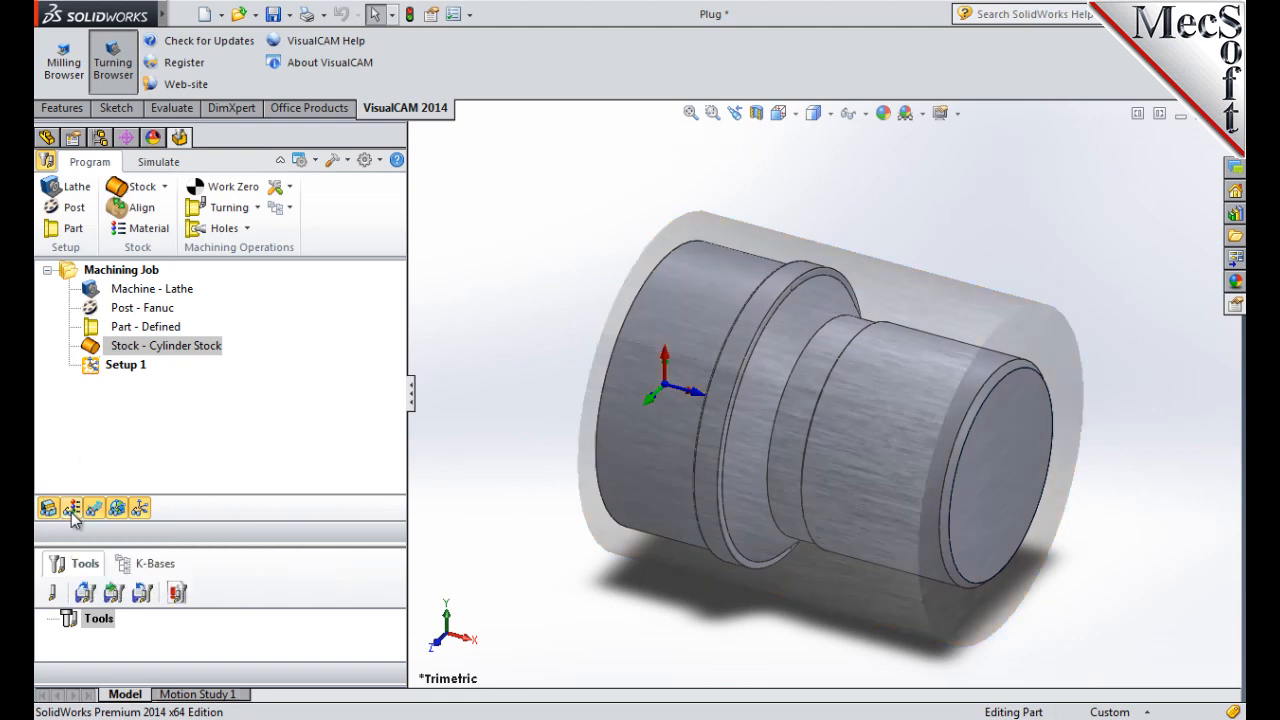
pyautogui.click(71, 509)
pyautogui.click(71, 509)
# Generate a work zero in Setup 1, set to the stock box with the Right Most zero face
pyautogui.click(116, 366)
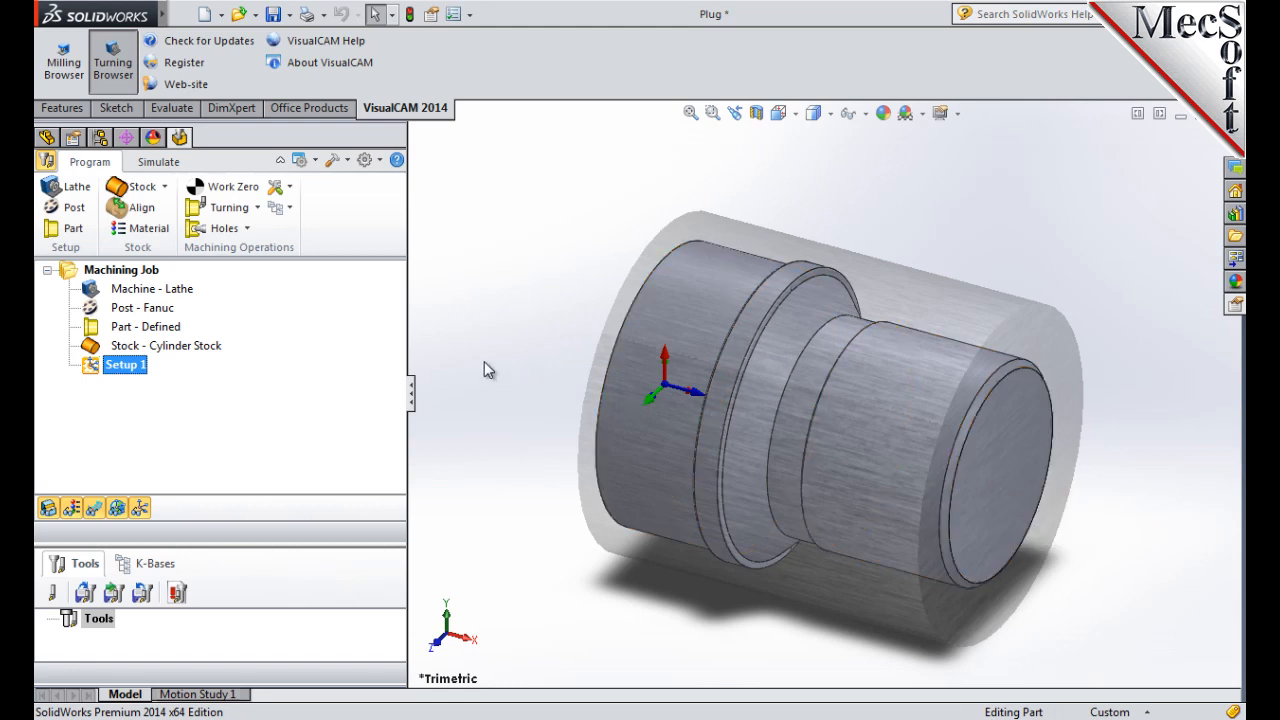
pyautogui.click(234, 187)
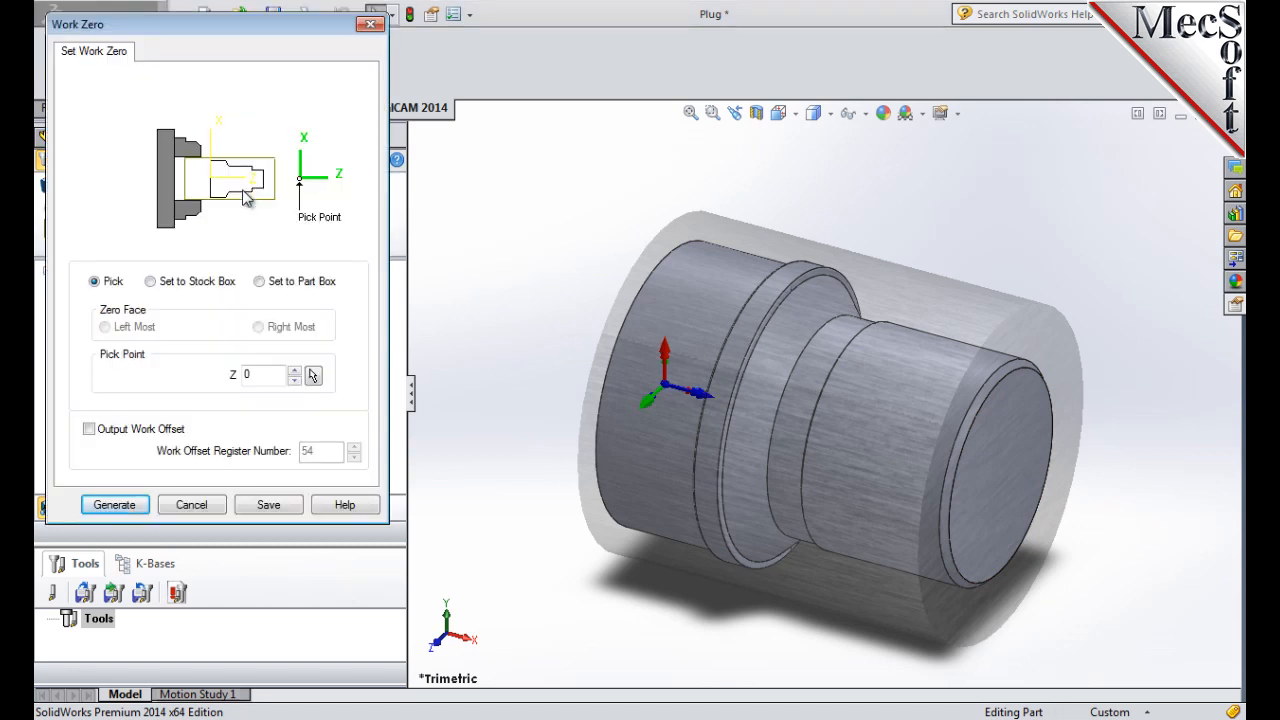
pyautogui.click(150, 283)
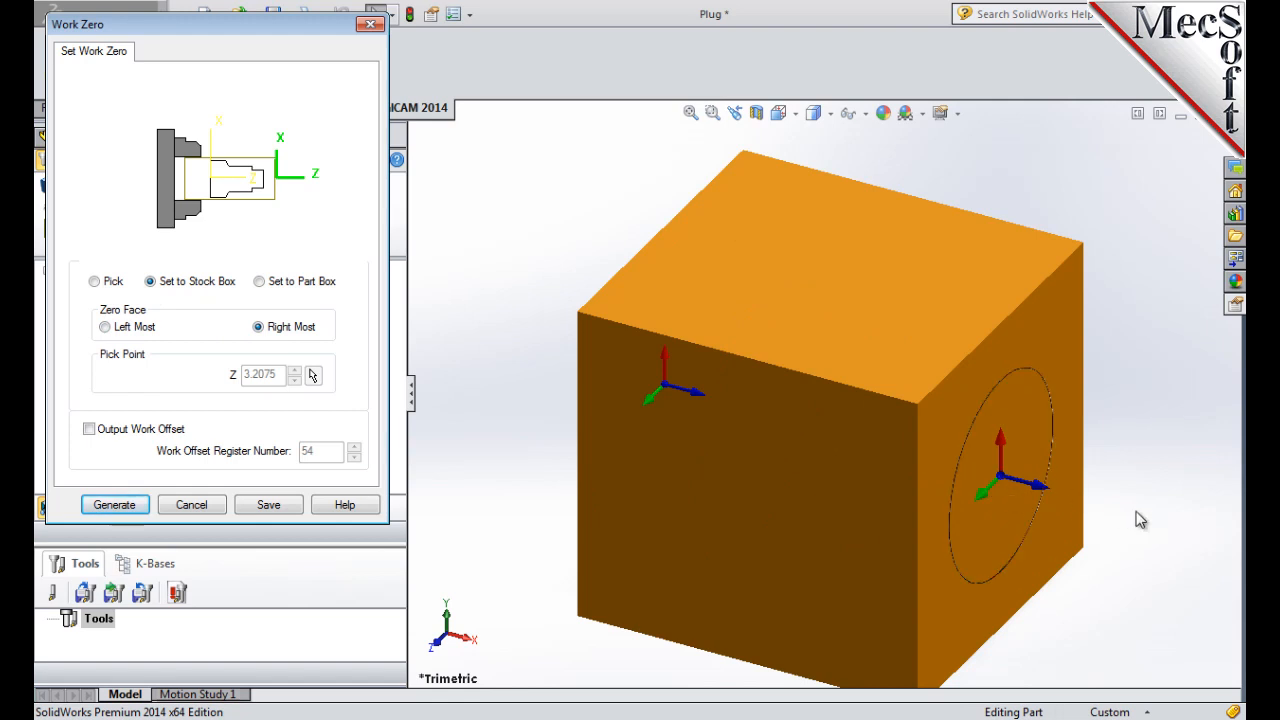
pyautogui.click(115, 505)
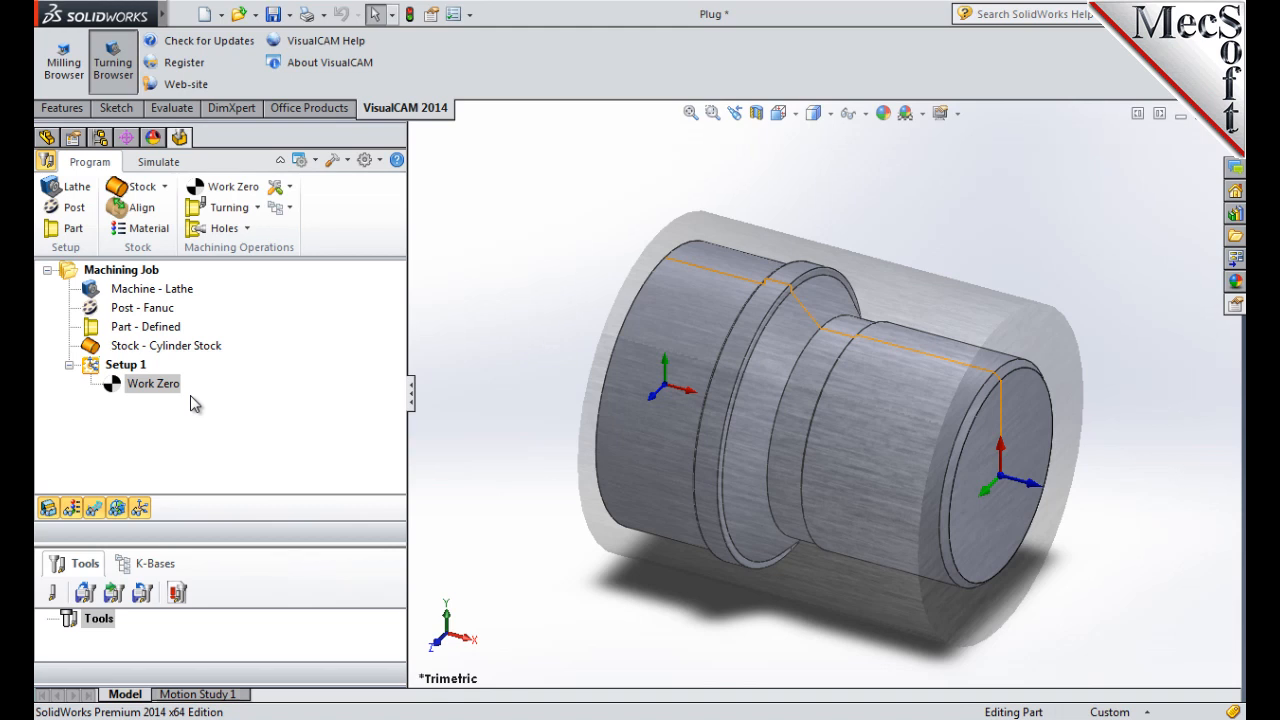
# Start a new diamond insert tool and name it Diamond Insert-OD
pyautogui.click(58, 600)
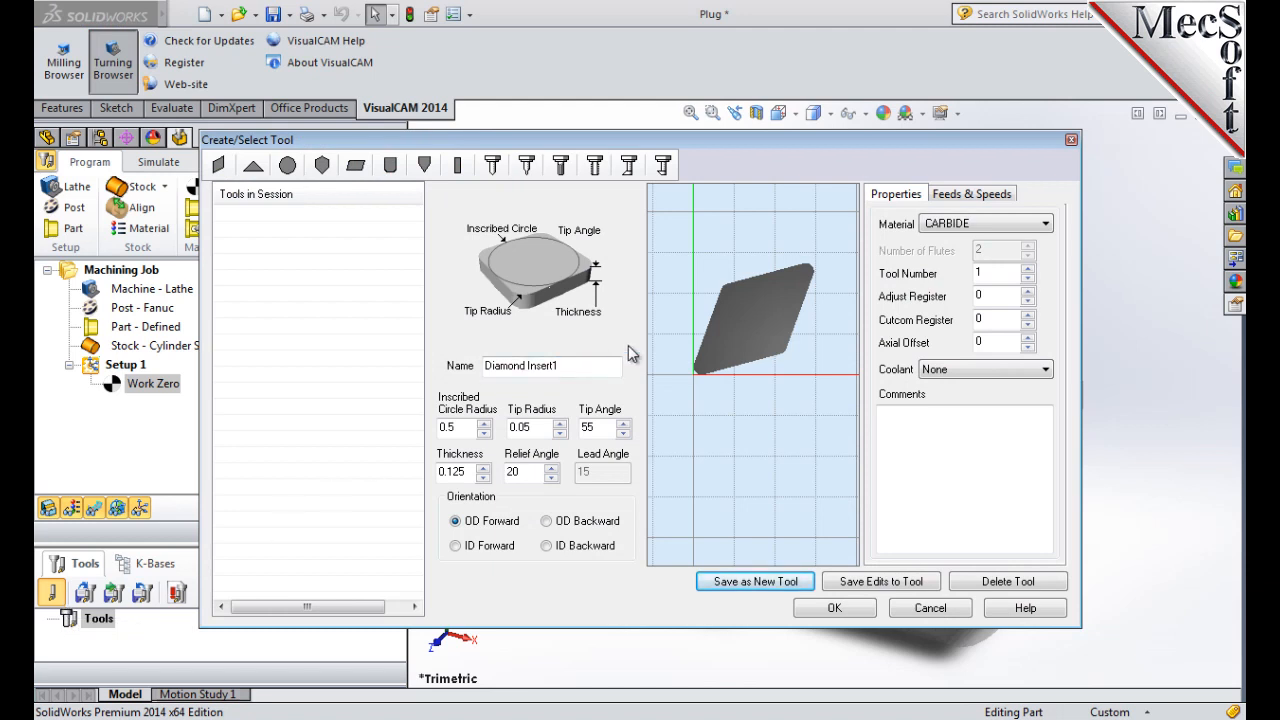
pyautogui.click(220, 166)
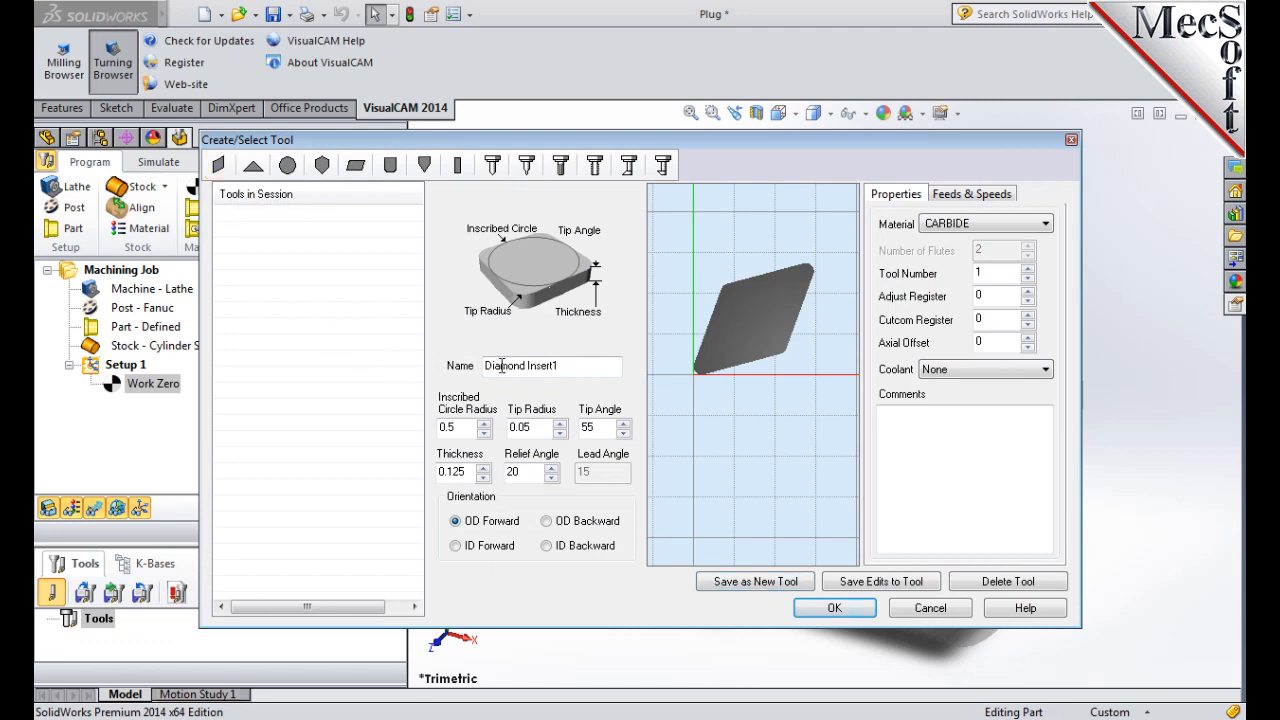
pyautogui.click(589, 367)
pyautogui.press('BackSpace')
pyautogui.write('-OD')
# Set the diamond insert's tip radius to 0.02 and use the OD Forward orientation
pyautogui.click(468, 428)
pyautogui.doubleClick(541, 427)
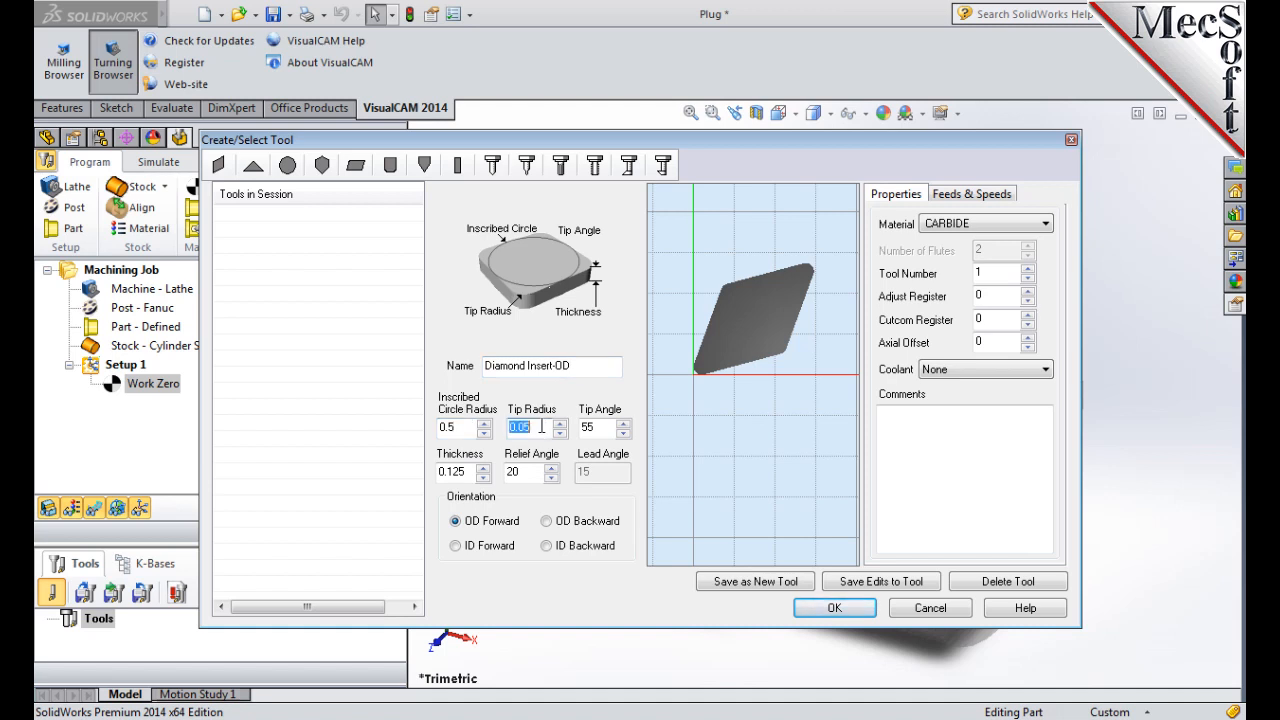
pyautogui.write('0.02')
pyautogui.click(602, 426)
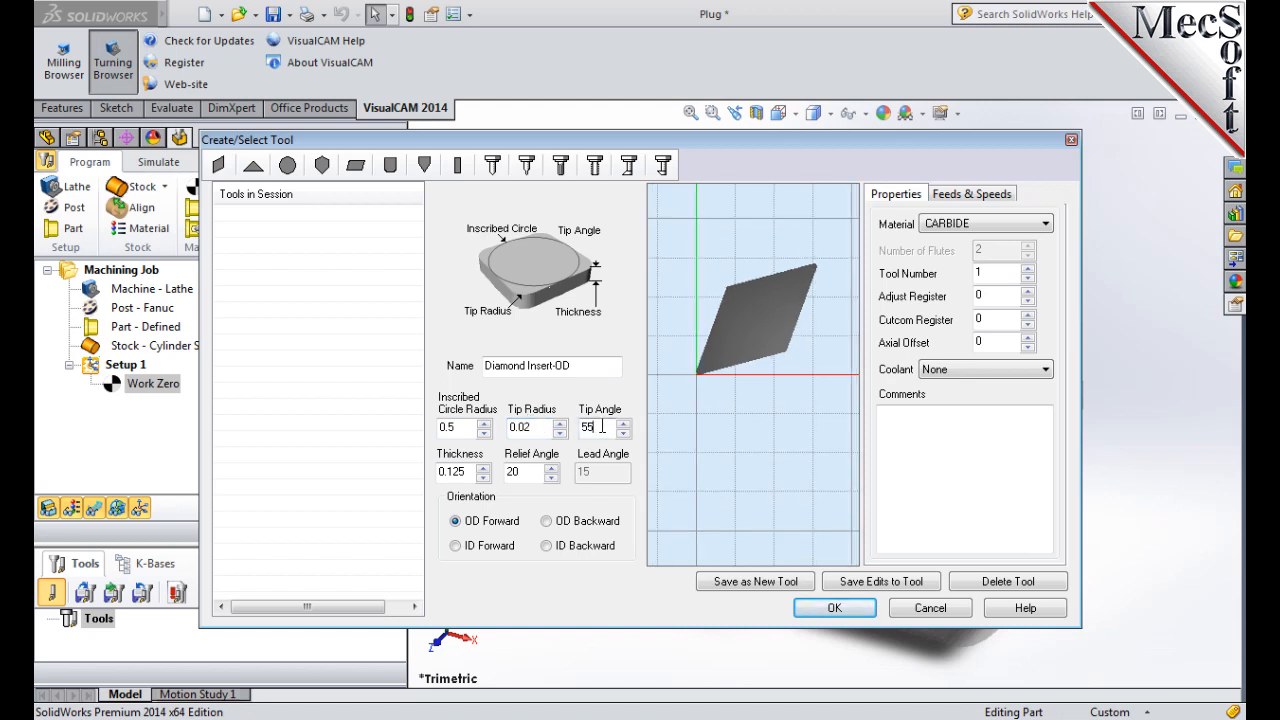
pyautogui.click(528, 471)
pyautogui.click(455, 521)
# Set the tool's spindle speed to 300 RPM and its maximum speed to 350 RPM
pyautogui.click(976, 198)
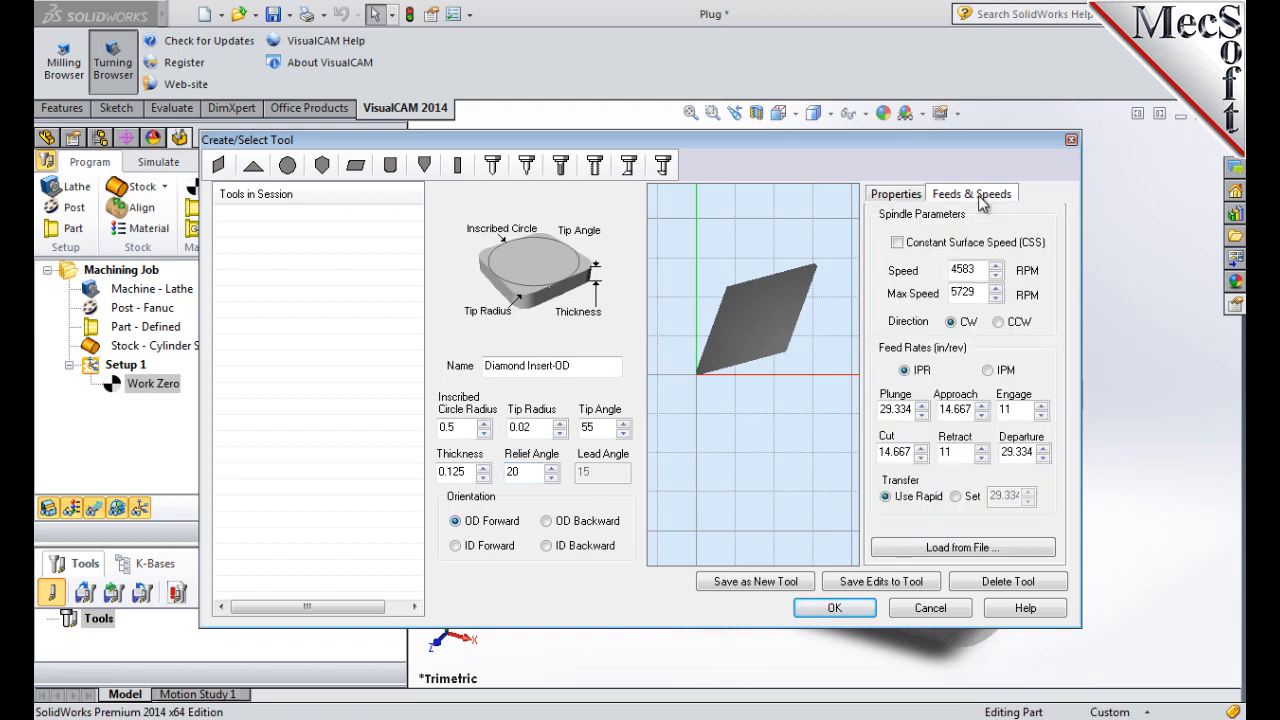
pyautogui.doubleClick(967, 271)
pyautogui.write('300')
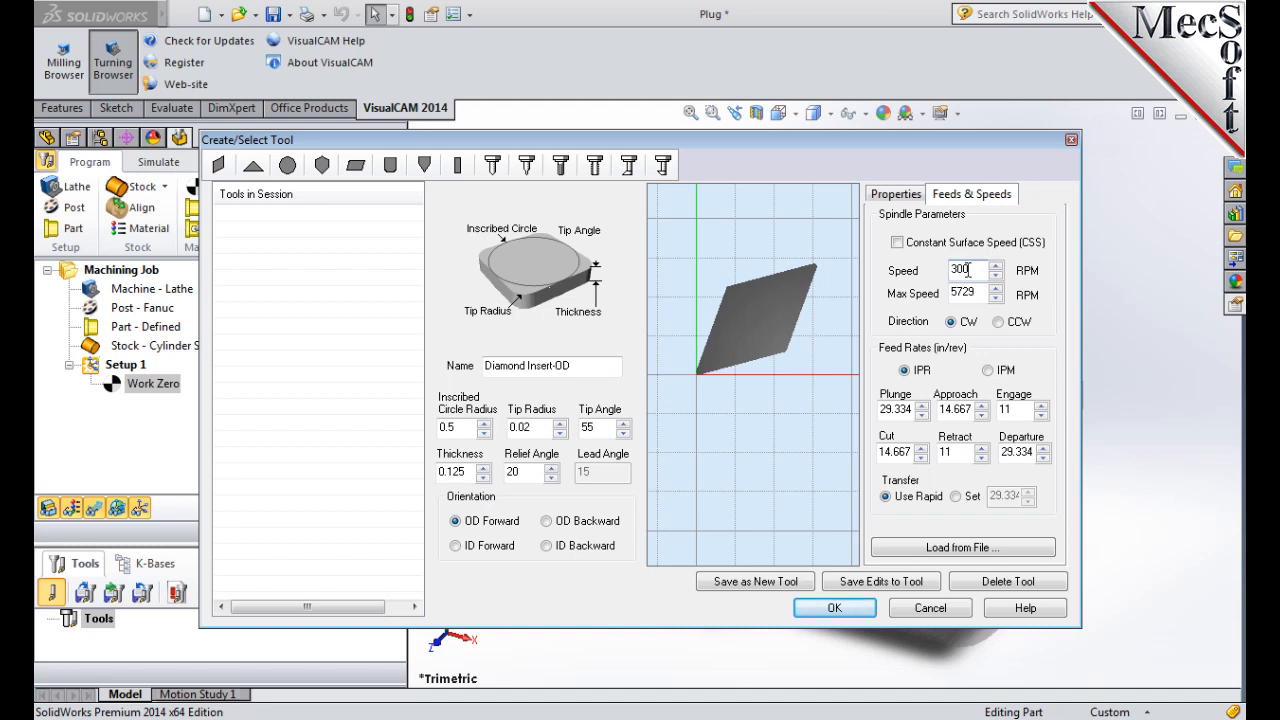
pyautogui.doubleClick(979, 292)
pyautogui.write('350')
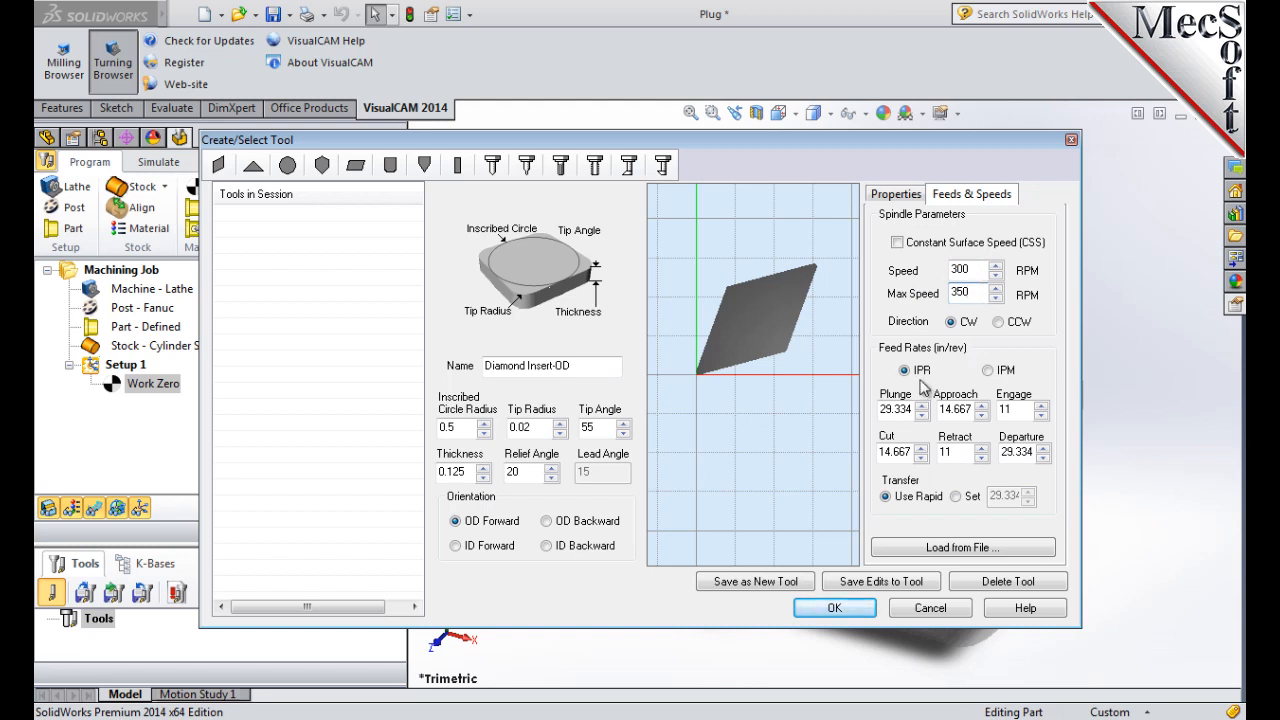
# Switch the tool's feed rates to IPM and set Plunge to 5, Approach to 7.5 and Engage to 7.5
pyautogui.click(988, 370)
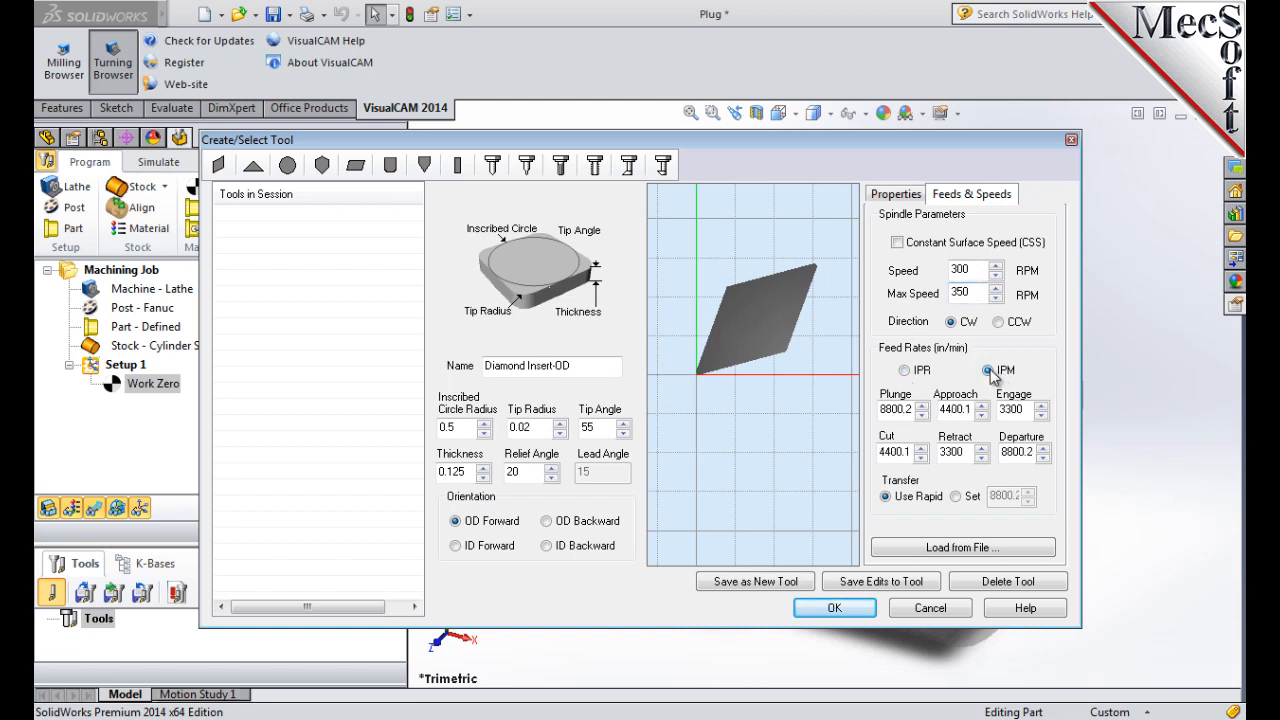
pyautogui.doubleClick(898, 411)
pyautogui.write('5')
pyautogui.doubleClick(948, 410)
pyautogui.write('7.5')
pyautogui.doubleClick(1007, 409)
pyautogui.write('7.5')
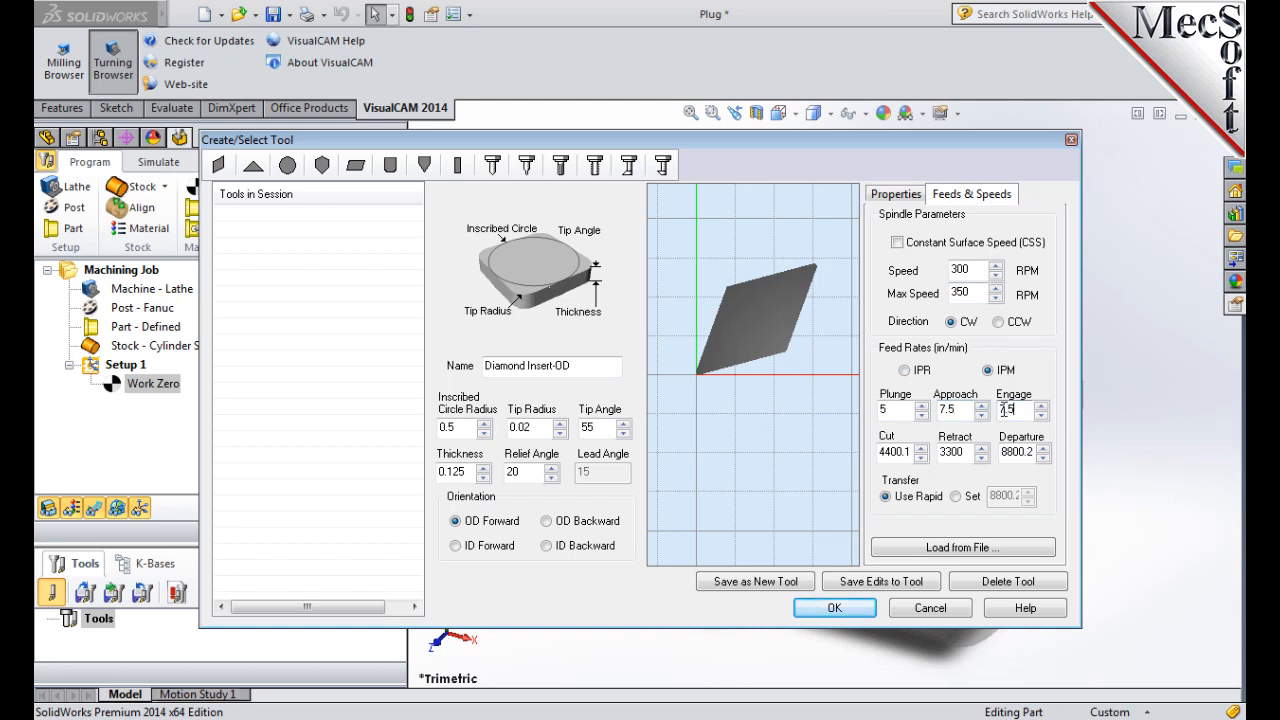
# Set the tool's Cut feed rate to 10 and its Retract and Departure feed rates to 15
pyautogui.doubleClick(895, 452)
pyautogui.write('10.0')
pyautogui.doubleClick(947, 453)
pyautogui.write('10')
pyautogui.doubleClick(1017, 452)
pyautogui.write('15')
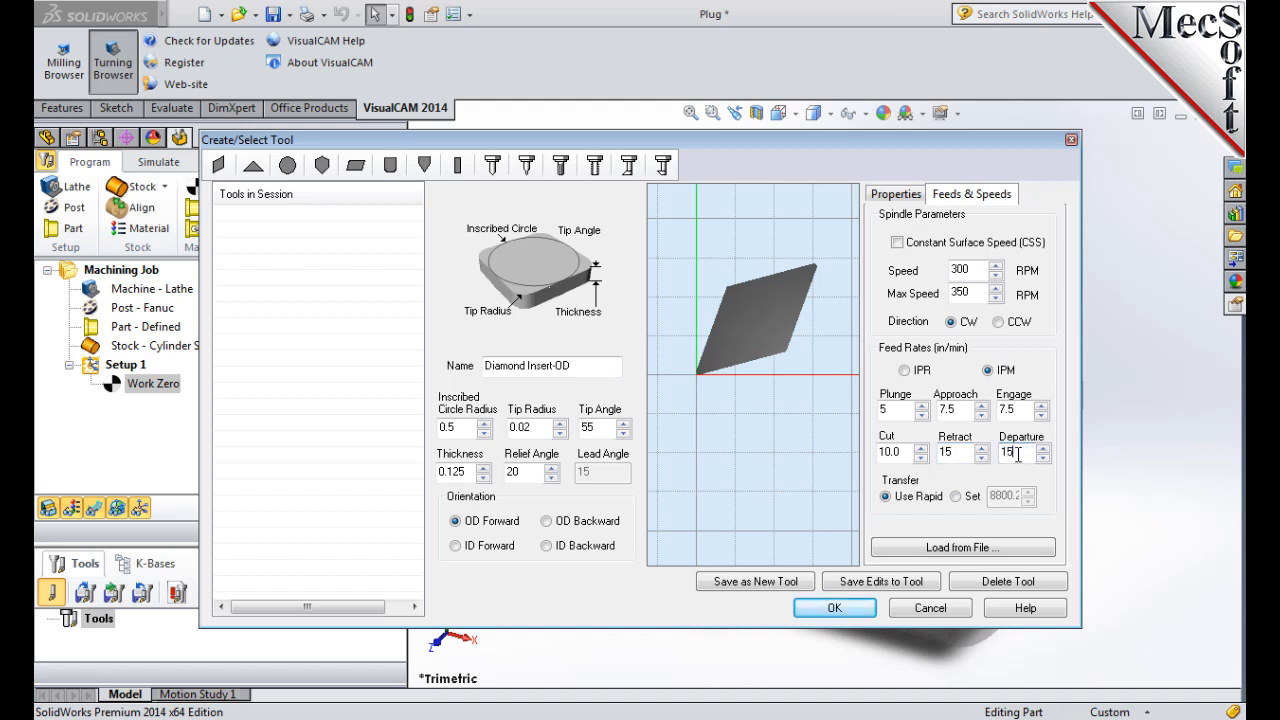
# Keep Use Rapid for transfer moves and save Diamond Insert-OD as a new tool in the session
pyautogui.click(886, 499)
pyautogui.click(755, 581)
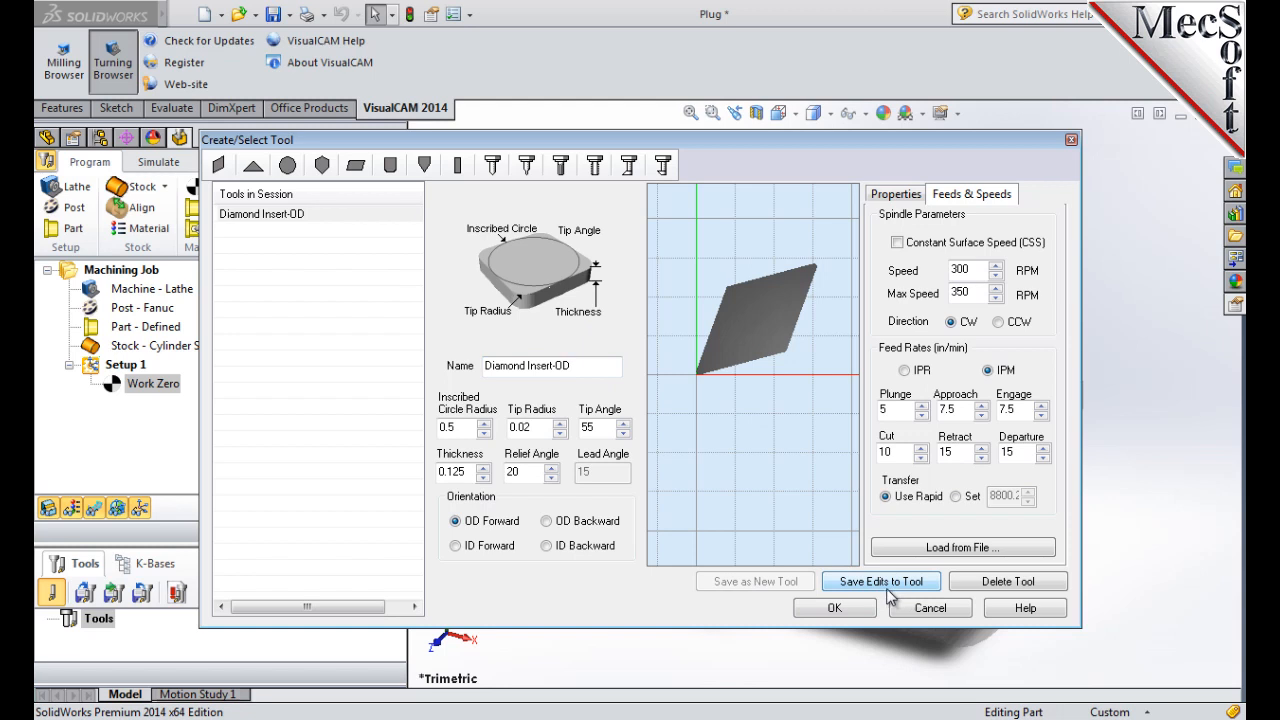
pyautogui.click(600, 366)
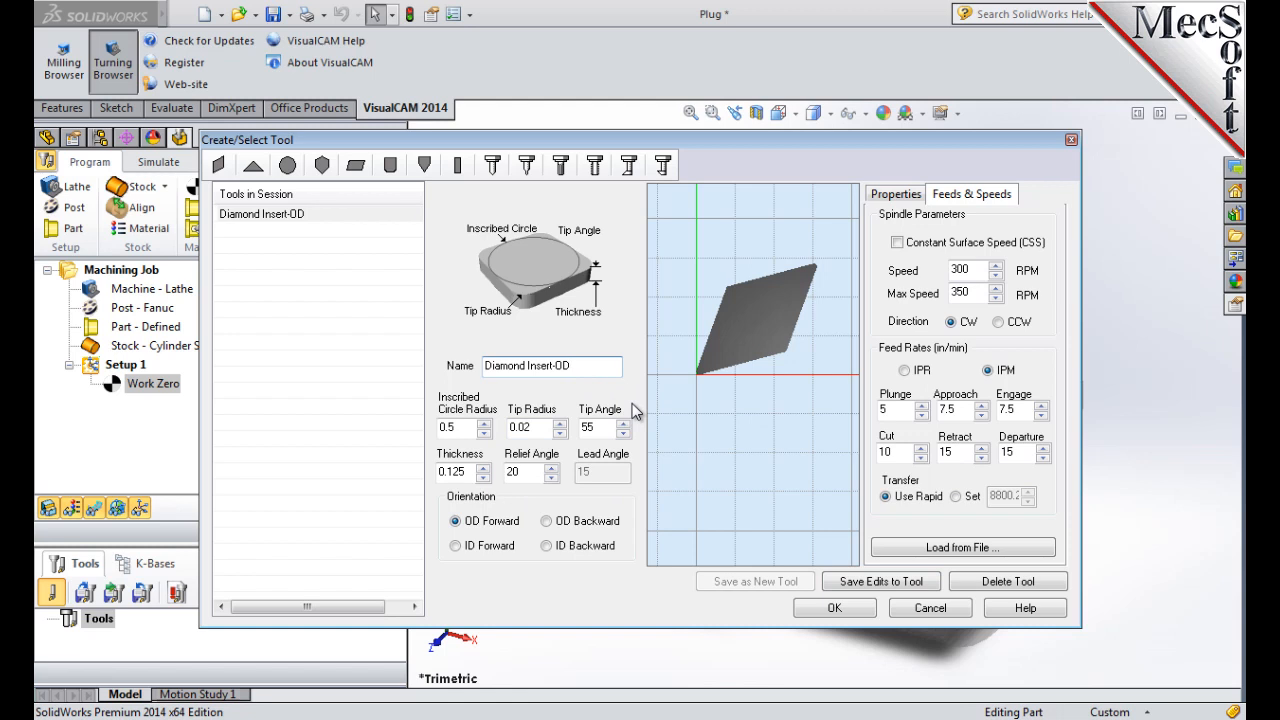
pyautogui.click(306, 214)
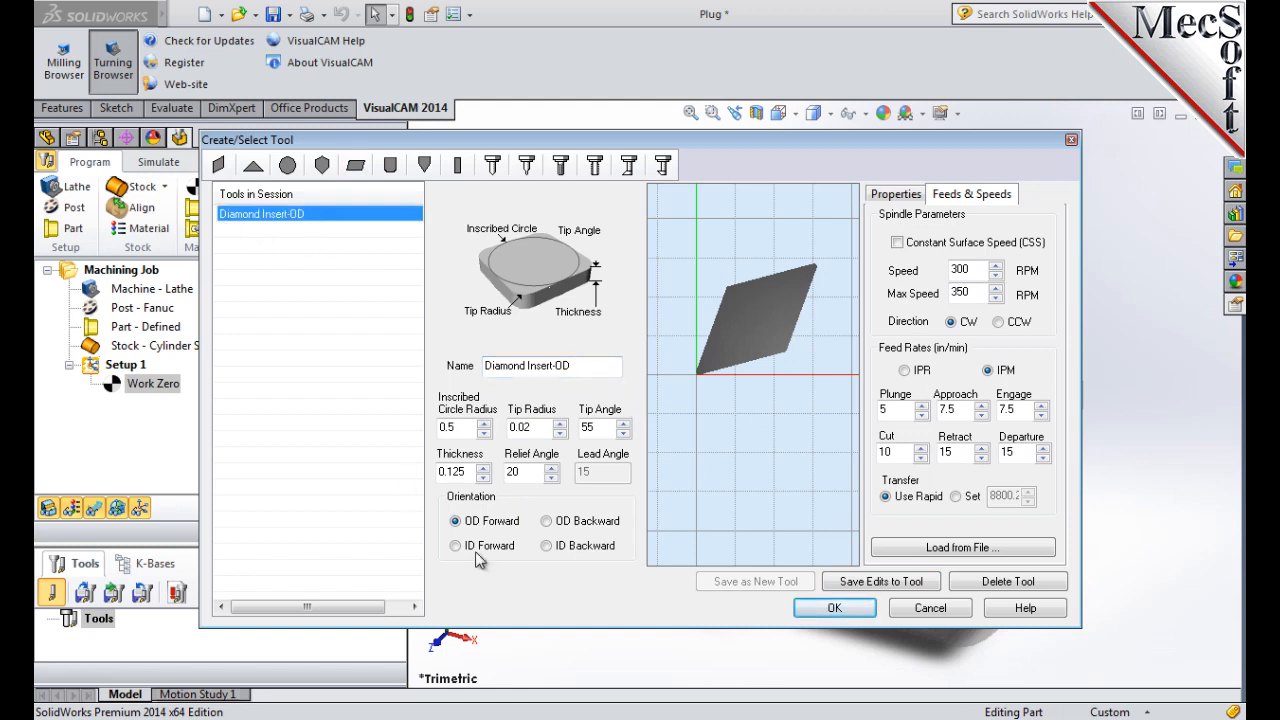
pyautogui.click(842, 612)
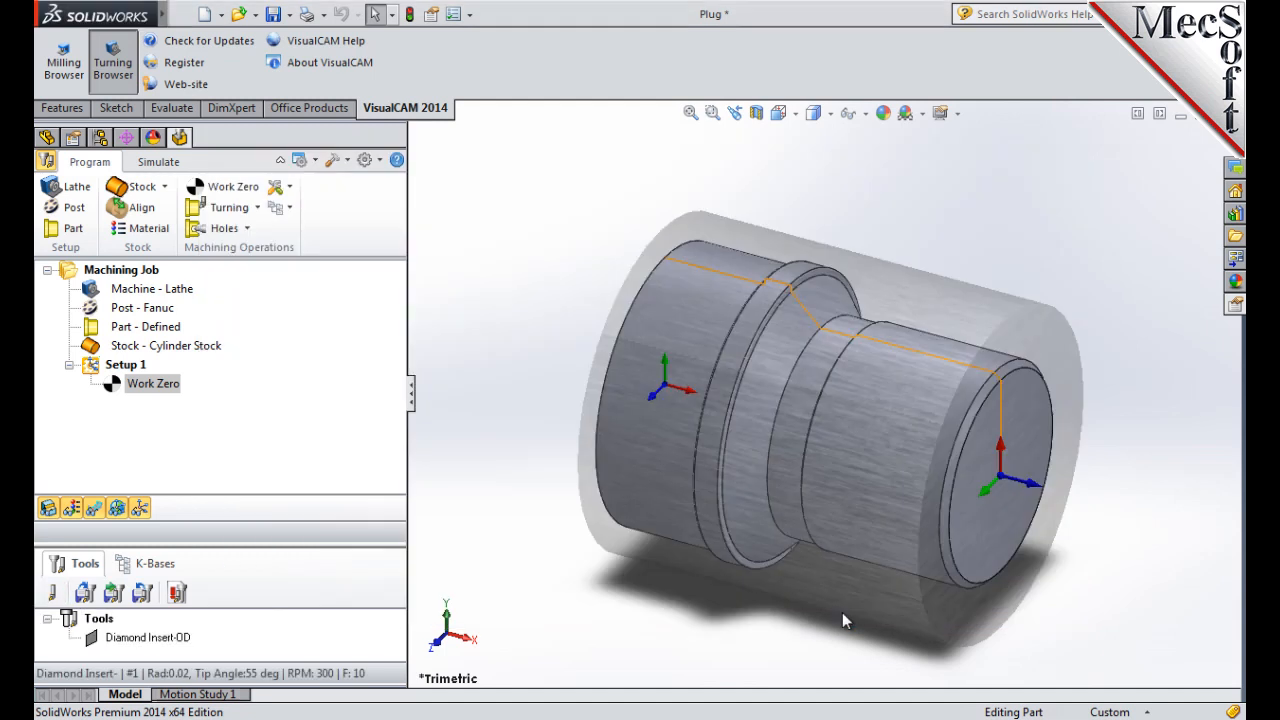
# Start a Turn Roughing operation and select Diamond Insert-OD as its cutting tool
pyautogui.click(132, 638)
pyautogui.click(258, 209)
pyautogui.click(216, 255)
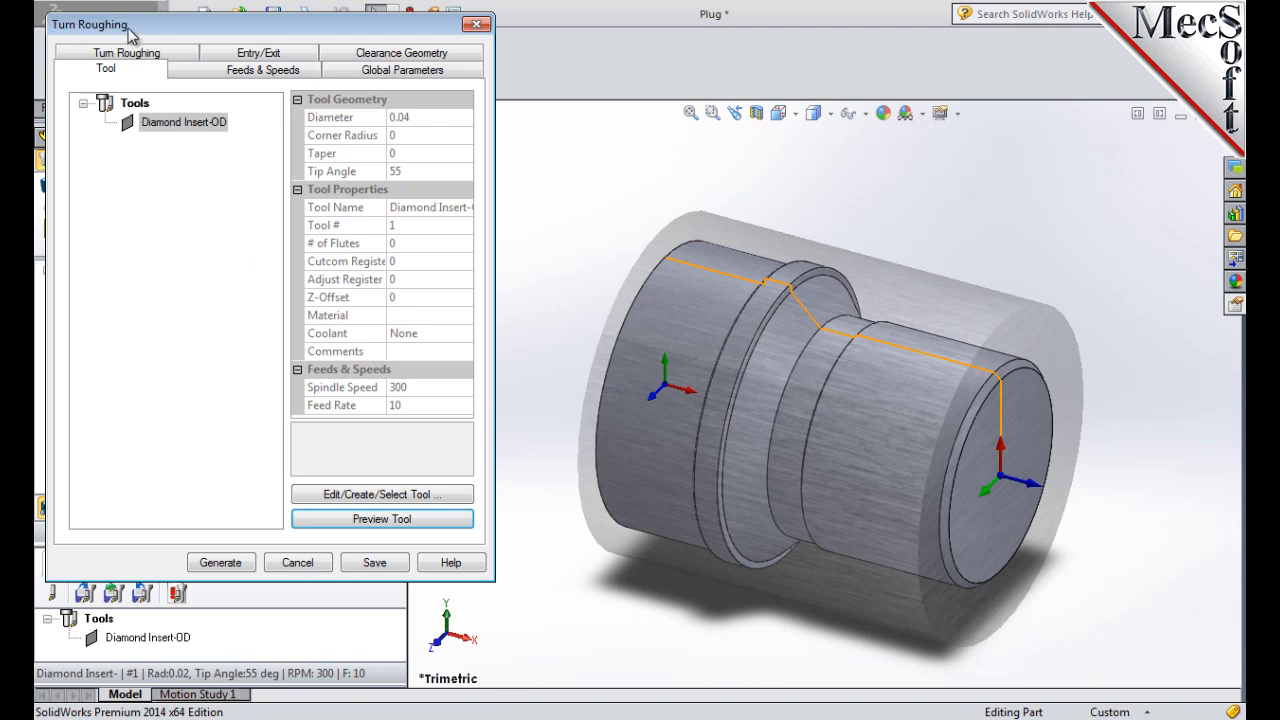
pyautogui.click(183, 126)
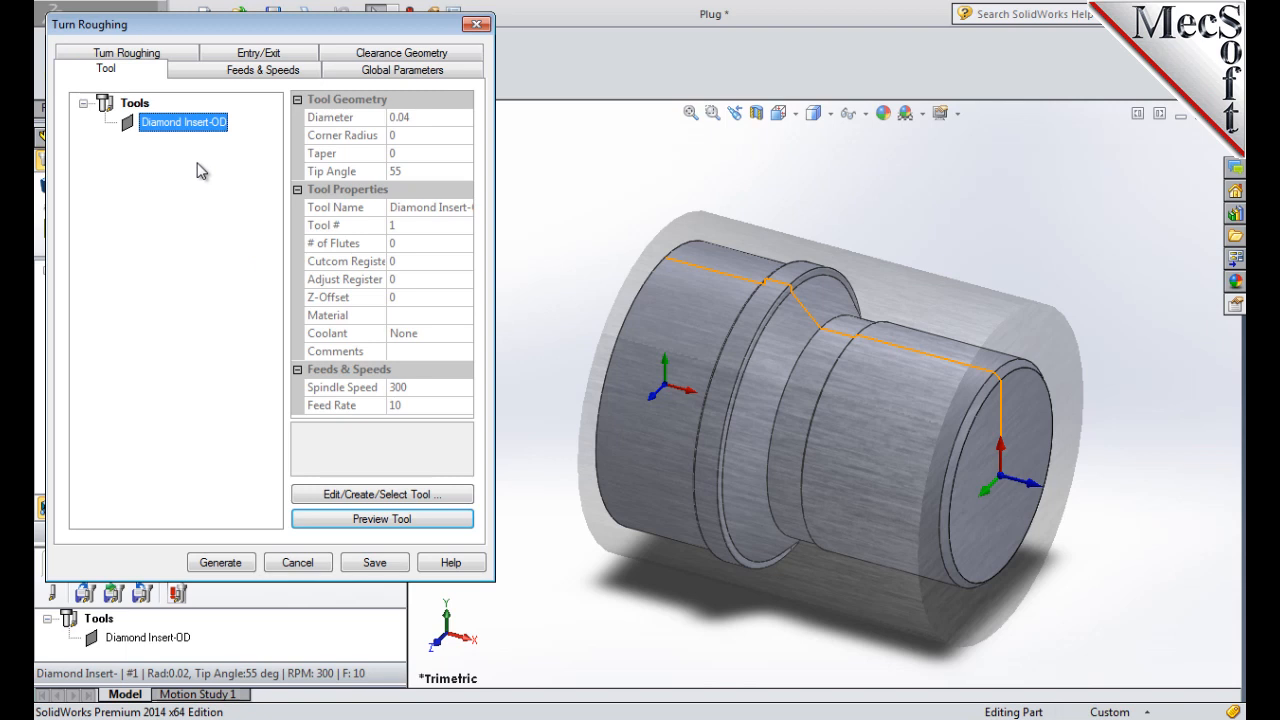
pyautogui.moveTo(204, 26); pyautogui.dragTo(564, 109)
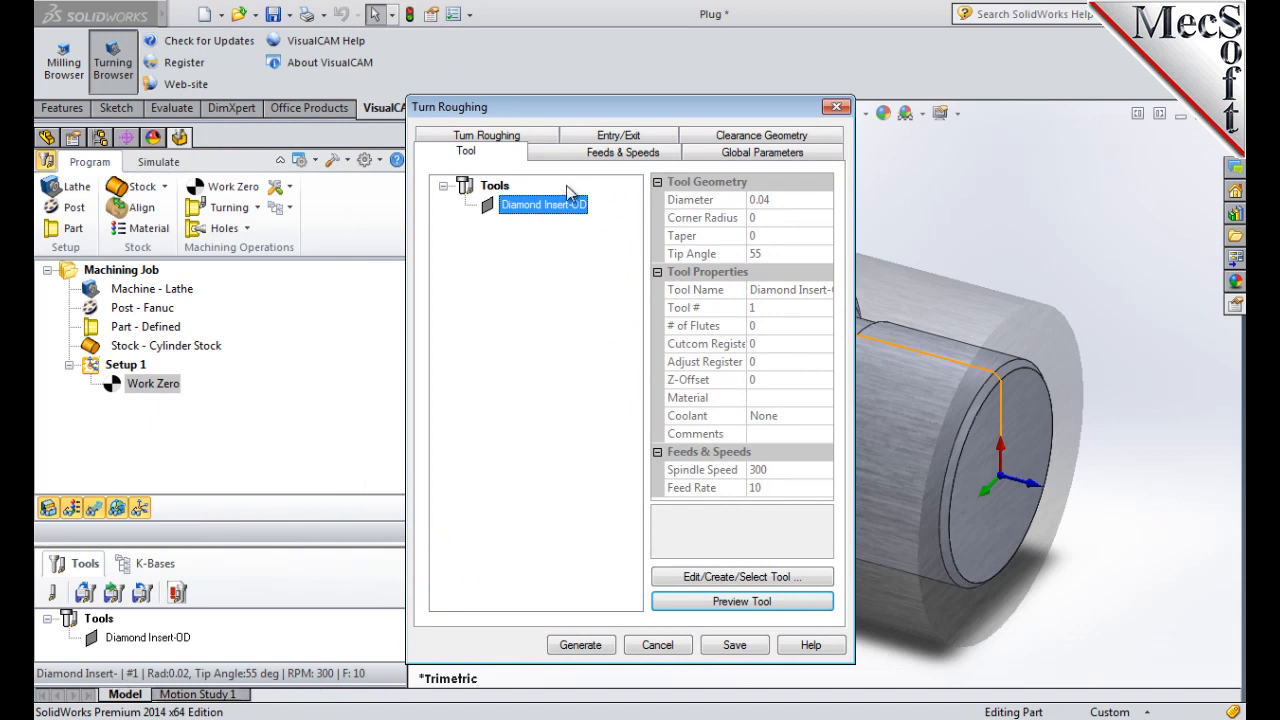
pyautogui.moveTo(600, 116); pyautogui.dragTo(273, 80)
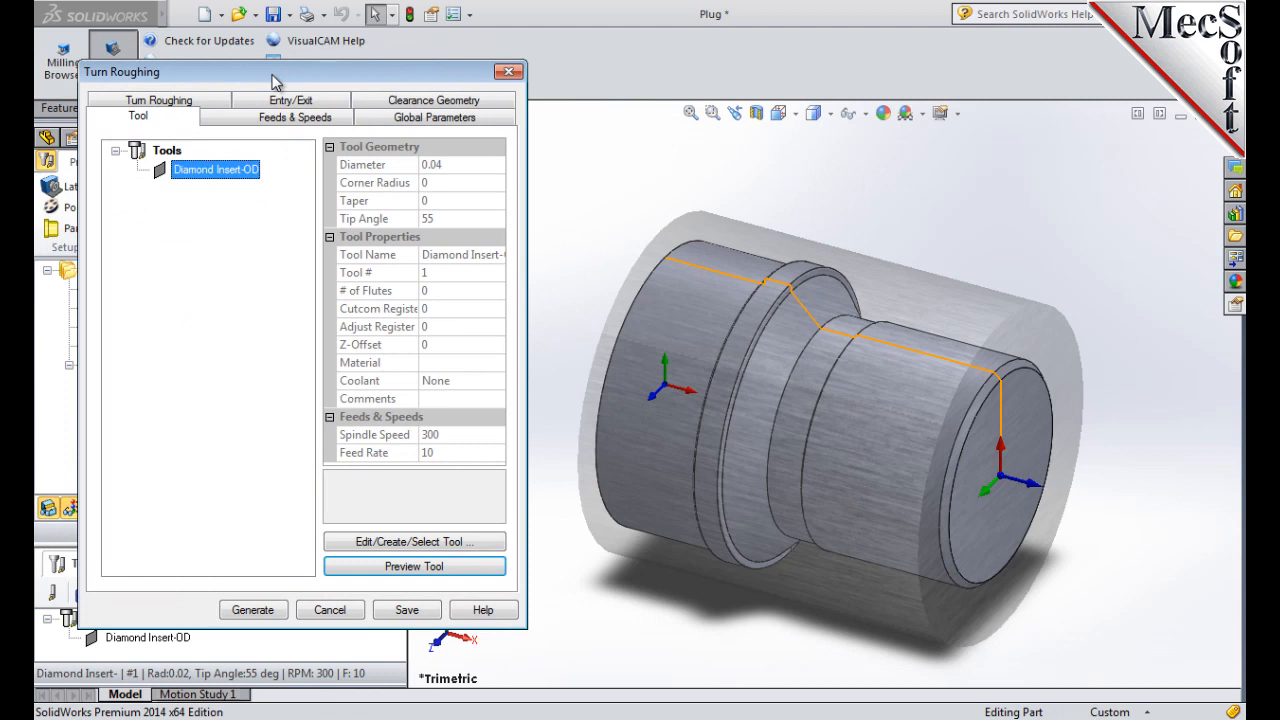
# Load the roughing feeds and speeds from the tool and set the cut transfer to Clearance Plane
pyautogui.click(268, 120)
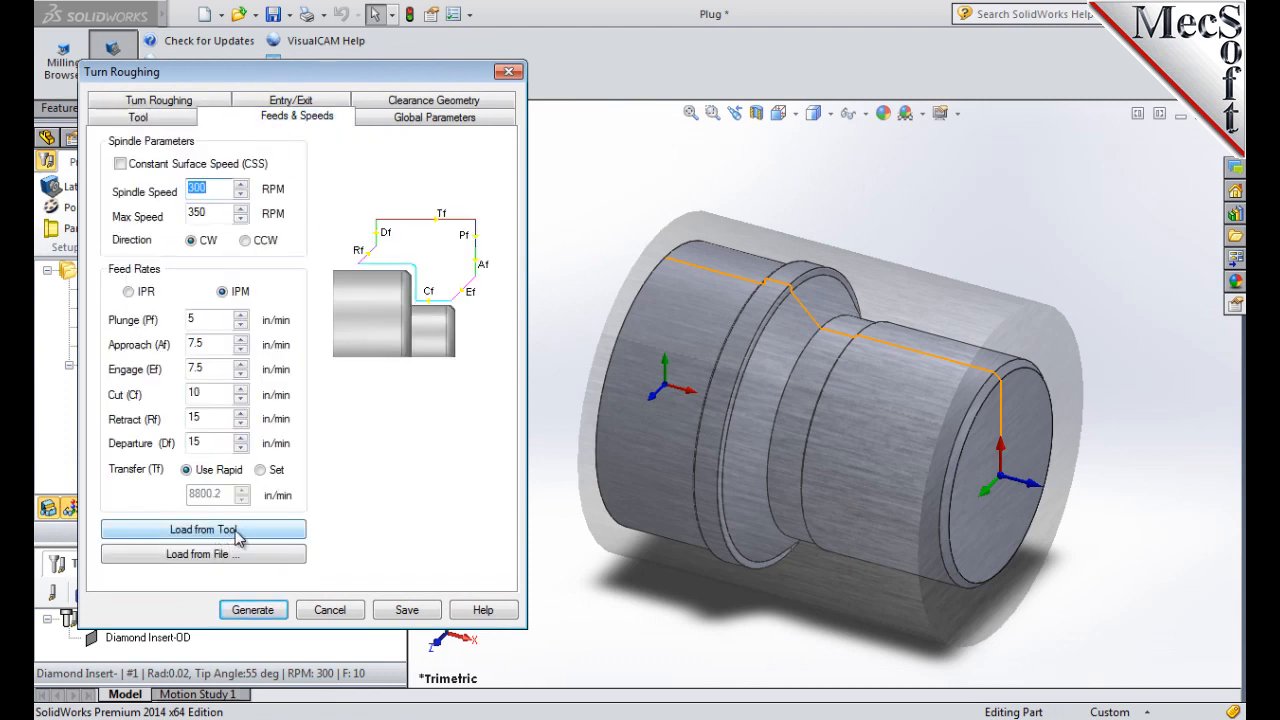
pyautogui.click(236, 536)
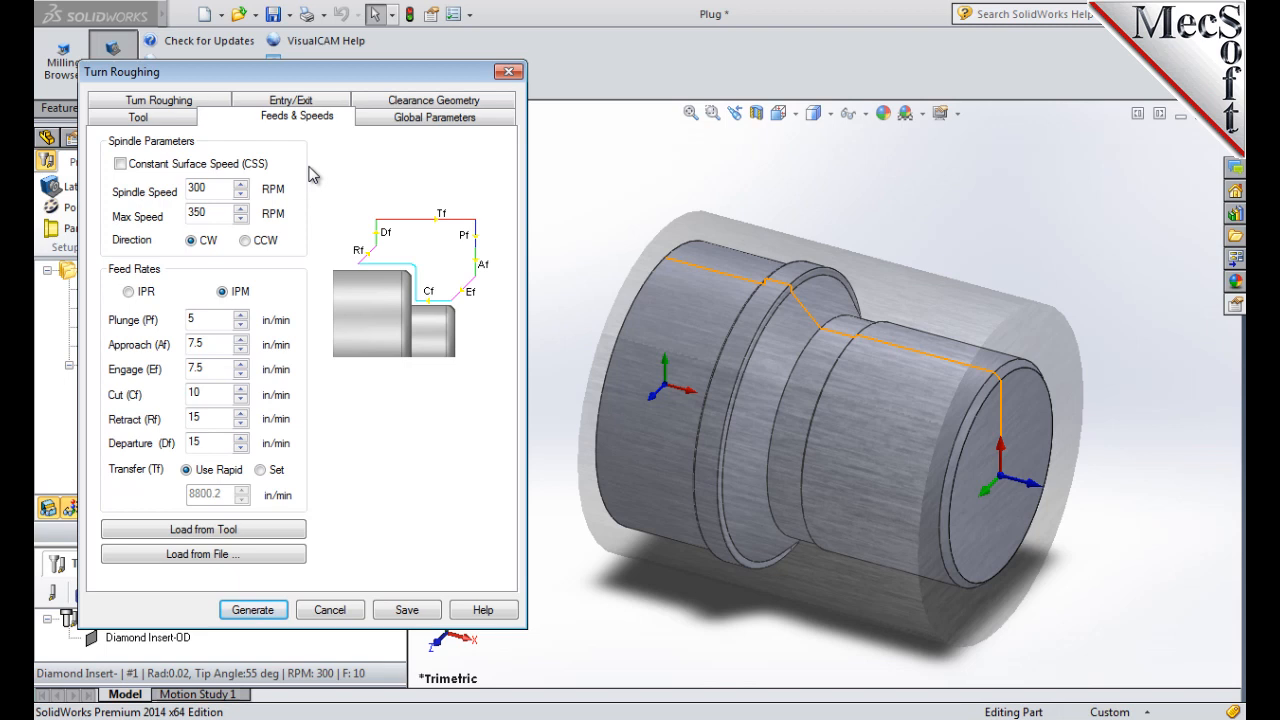
pyautogui.click(403, 104)
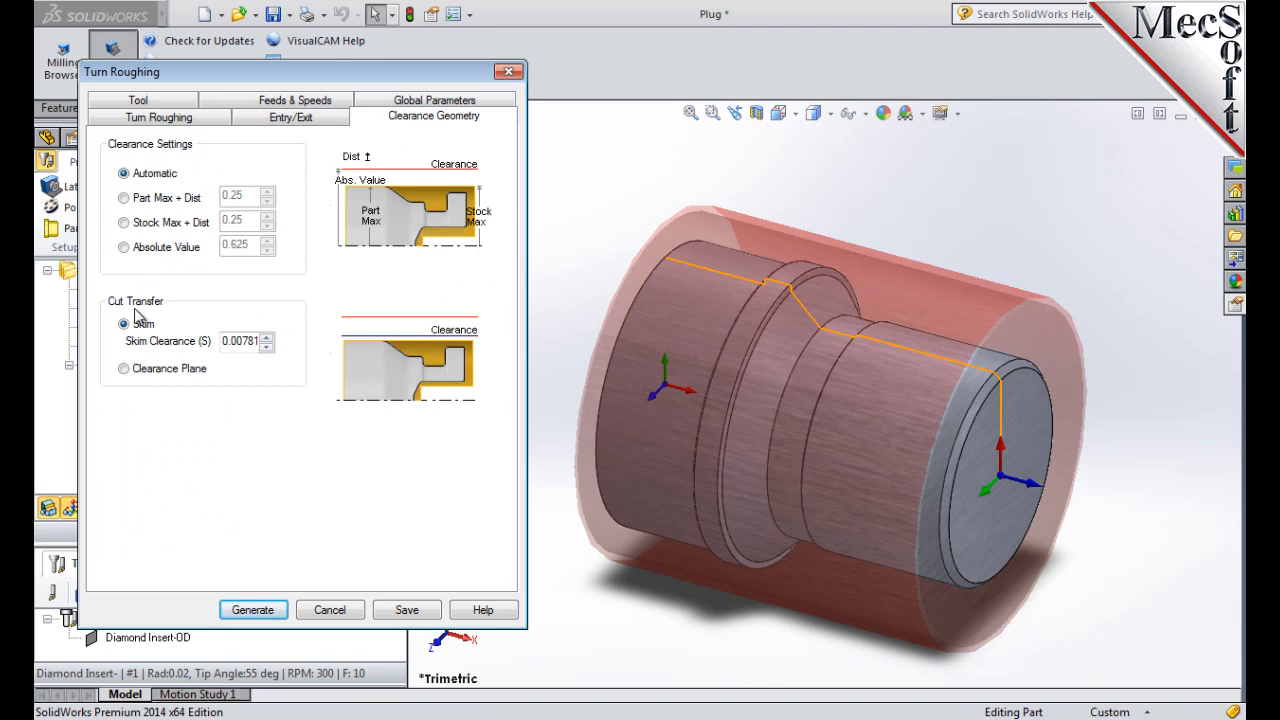
pyautogui.click(126, 371)
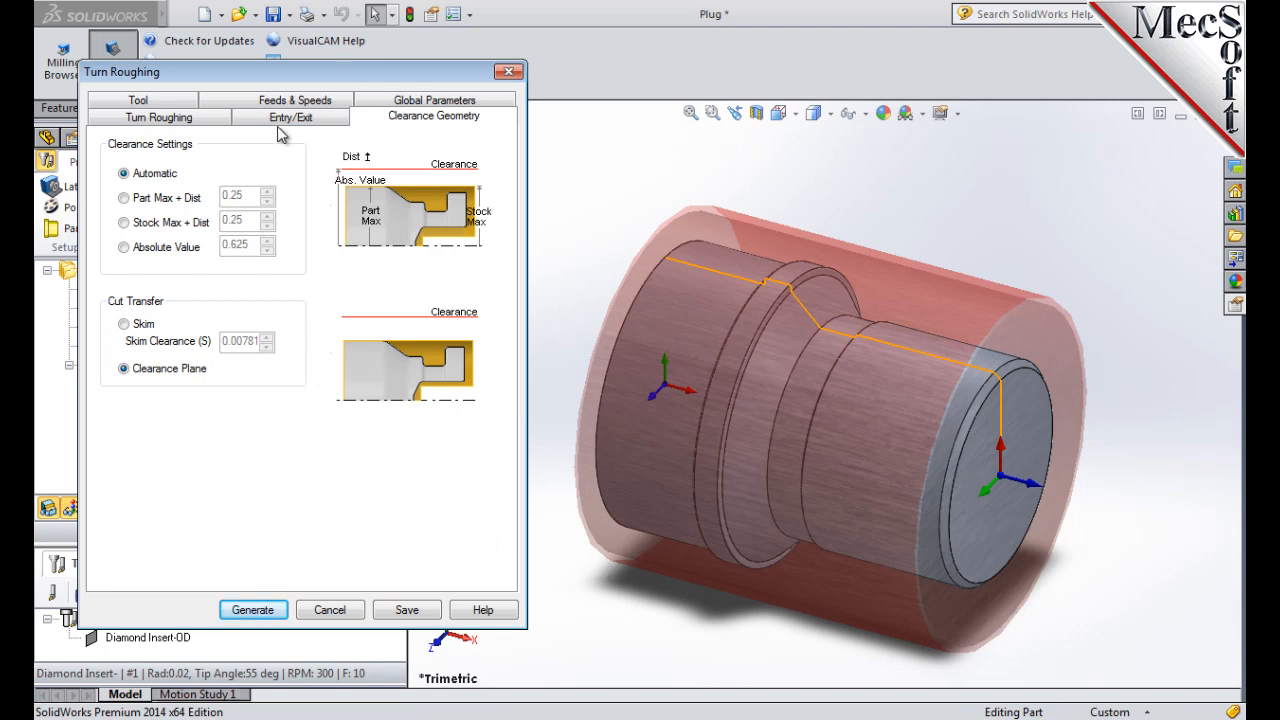
# Set the approach type to Outer Diameter with 0.01 stock, using linear cuts with a 0.0625 distance per cut
pyautogui.click(416, 100)
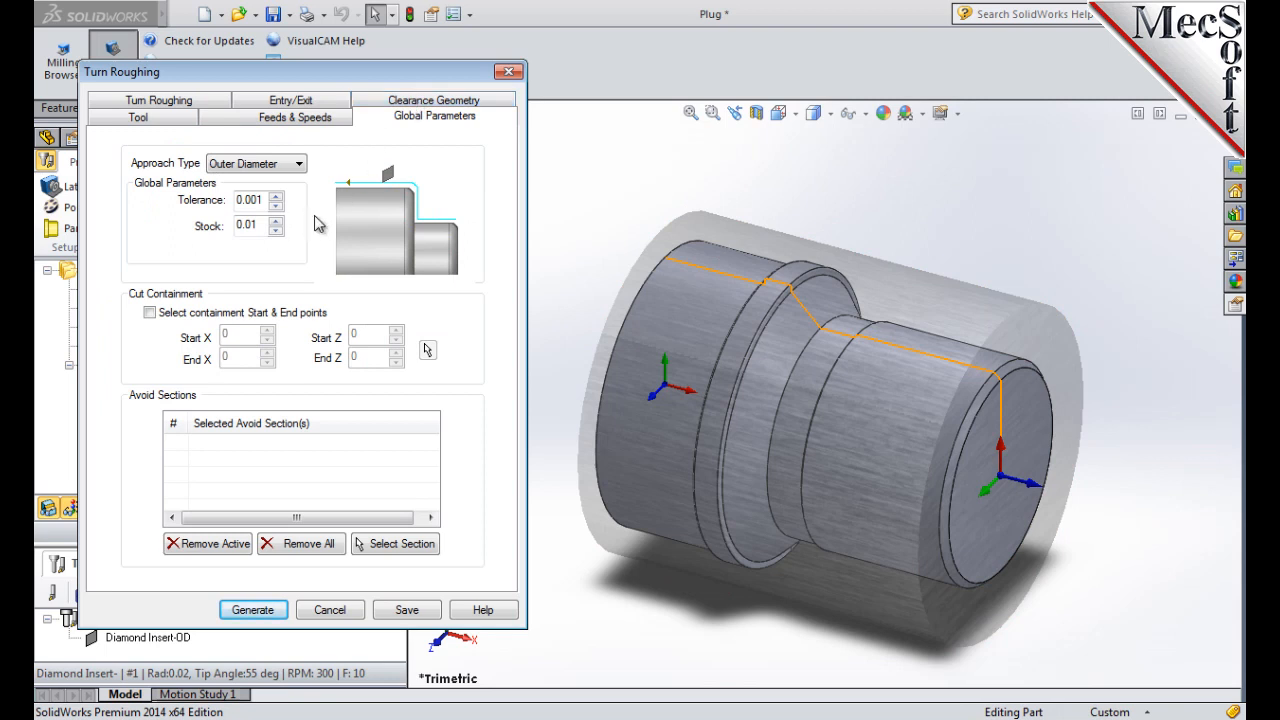
pyautogui.click(298, 165)
pyautogui.click(270, 180)
pyautogui.click(264, 224)
pyautogui.click(170, 101)
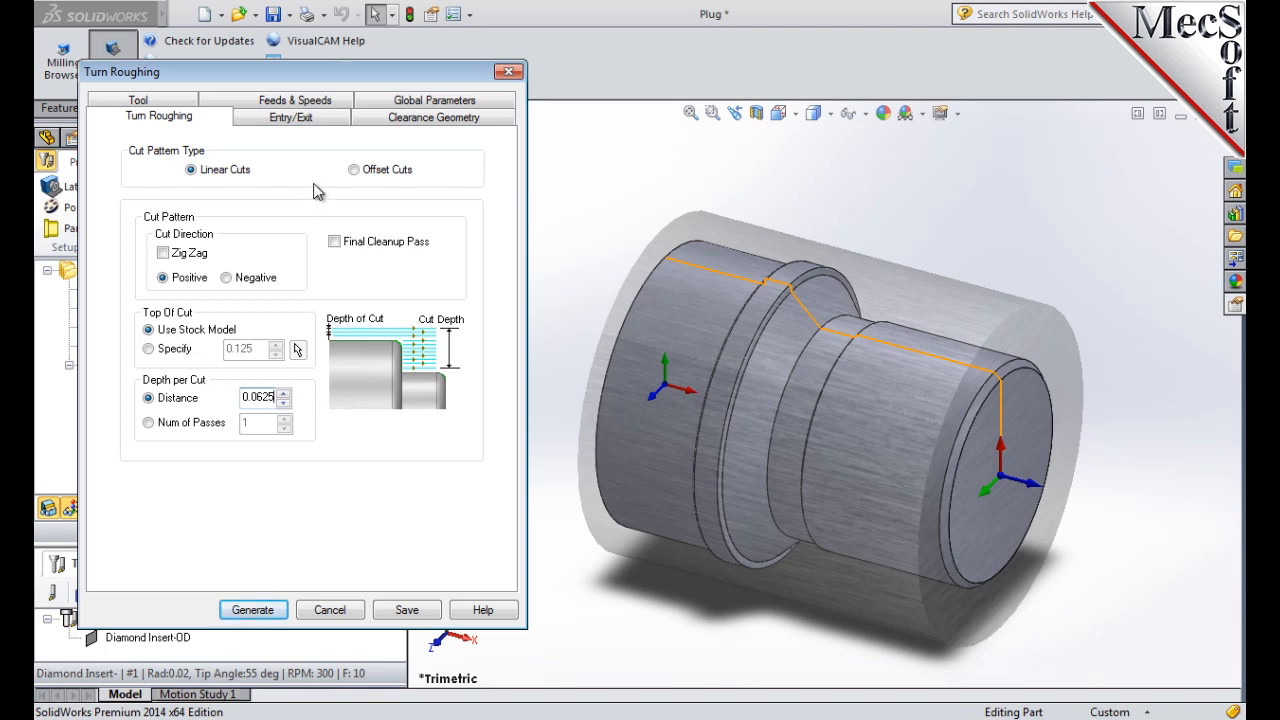
# Set the entry approach length and engage length of the roughing operation to 0.025 each
pyautogui.click(291, 117)
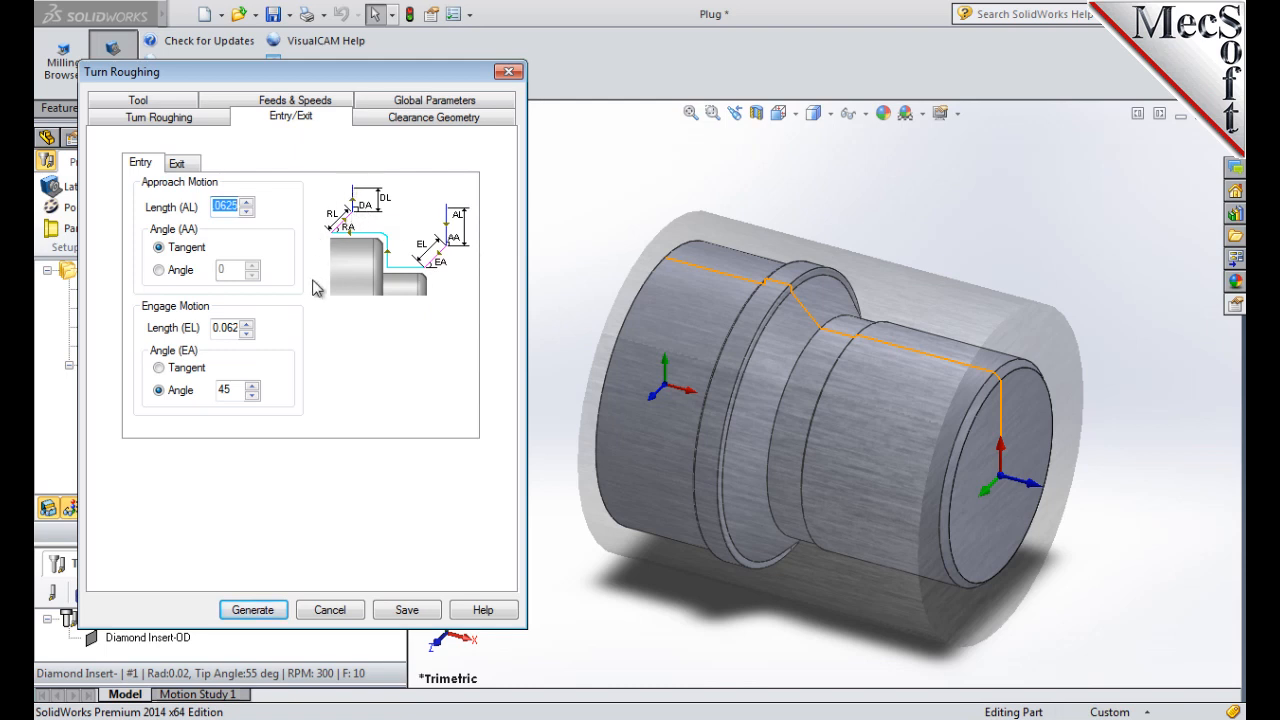
pyautogui.click(144, 167)
pyautogui.doubleClick(227, 207)
pyautogui.write('0.075')
pyautogui.doubleClick(230, 329)
pyautogui.write('0.025')
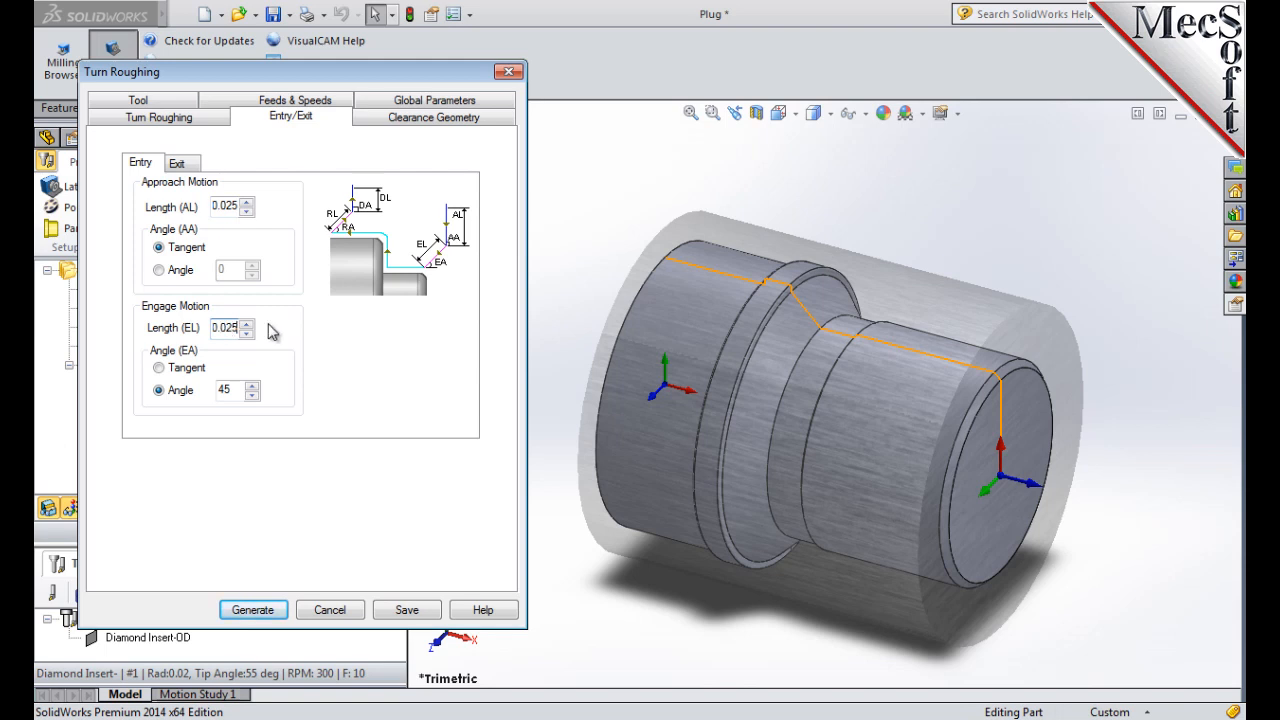
# Set the exit retract and depart lengths to 0.025 each and generate the Turn Roughing toolpath
pyautogui.click(178, 164)
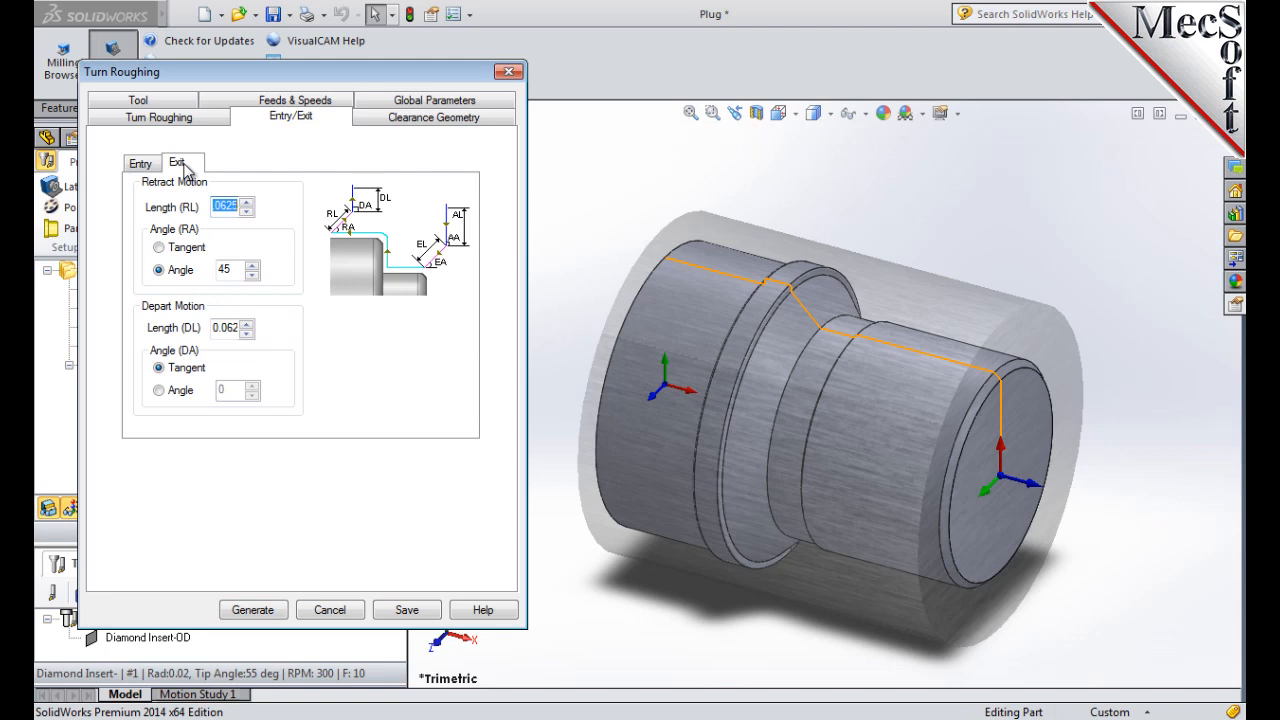
pyautogui.doubleClick(229, 205)
pyautogui.write('0.025')
pyautogui.press('Tab')
pyautogui.press('Tab')
pyautogui.write('0.025')
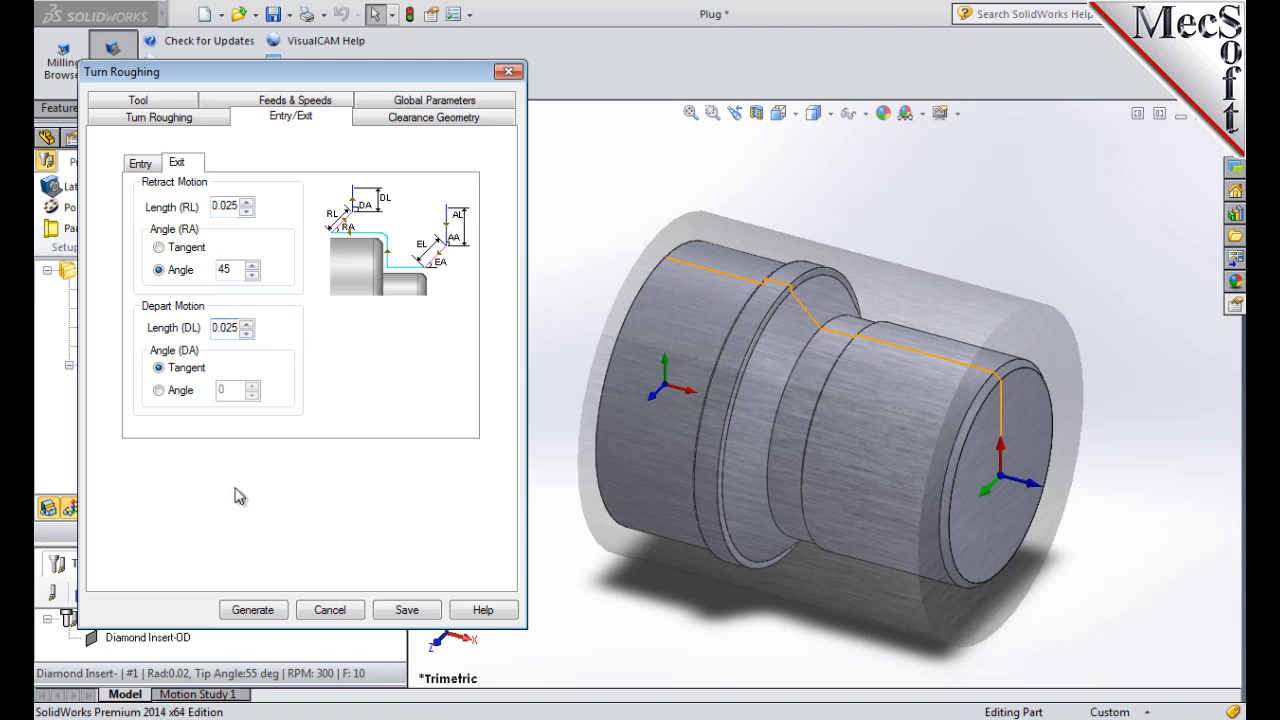
pyautogui.click(252, 610)
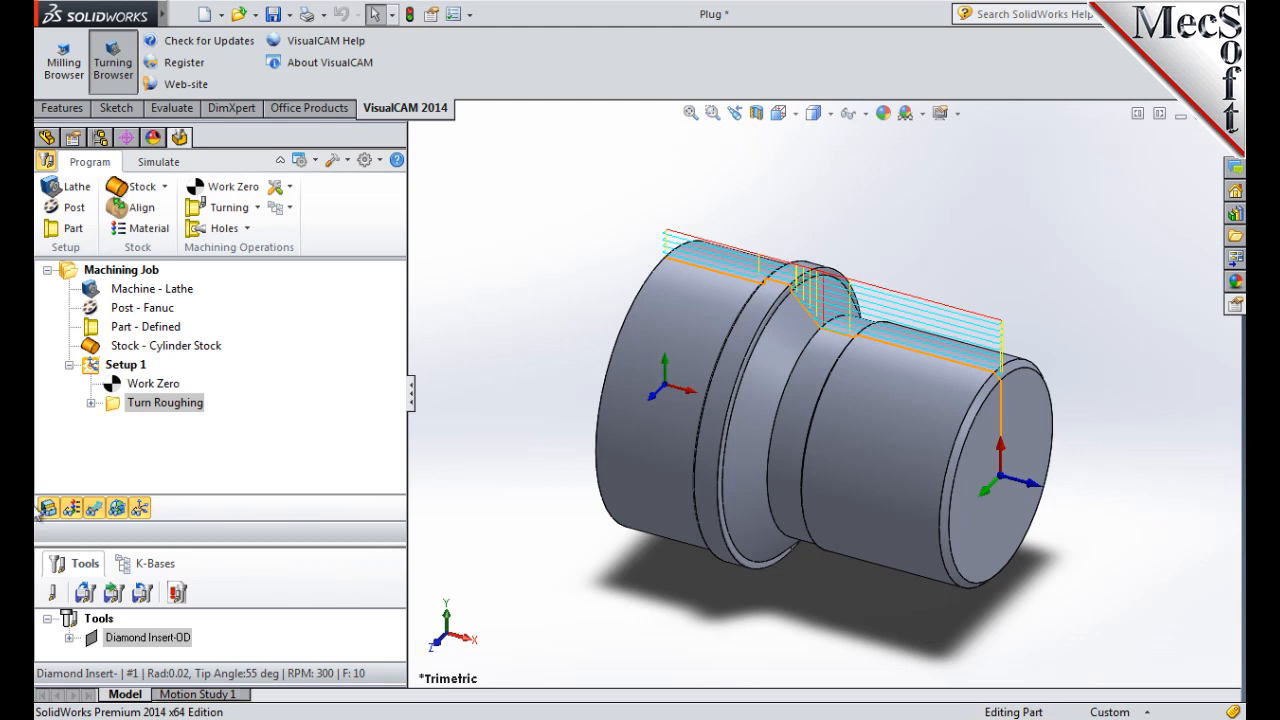
# Toggle the toolpath display off and on to examine the roughing passes over the part
pyautogui.click(96, 513)
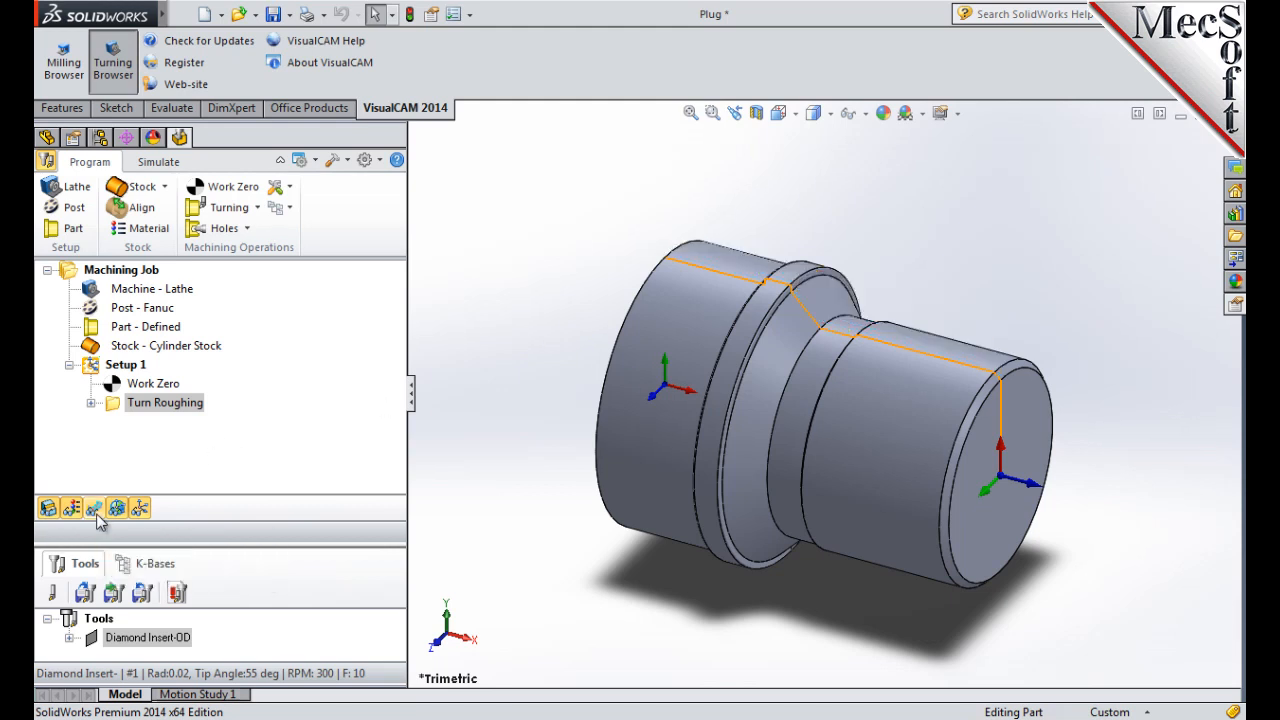
pyautogui.click(96, 513)
pyautogui.click(96, 513)
pyautogui.click(96, 513)
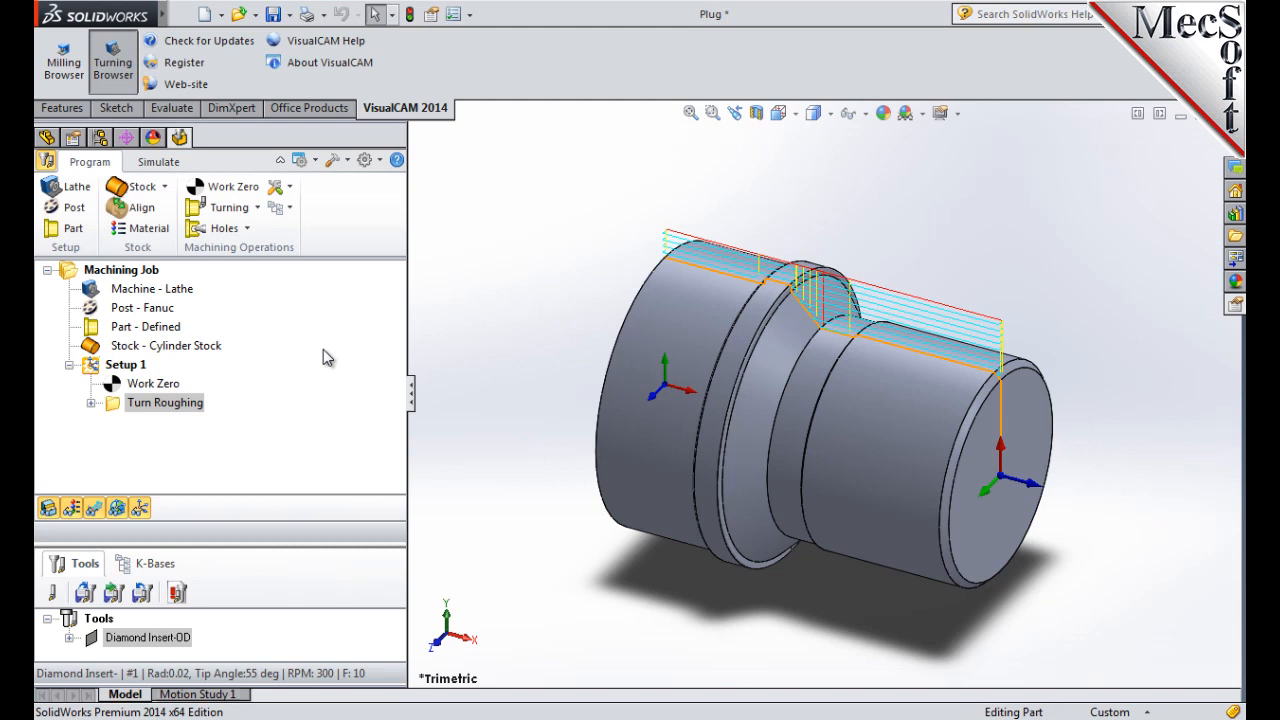
# Set the simulation display mode to 3 Quarter in the simulation preferences
pyautogui.click(158, 163)
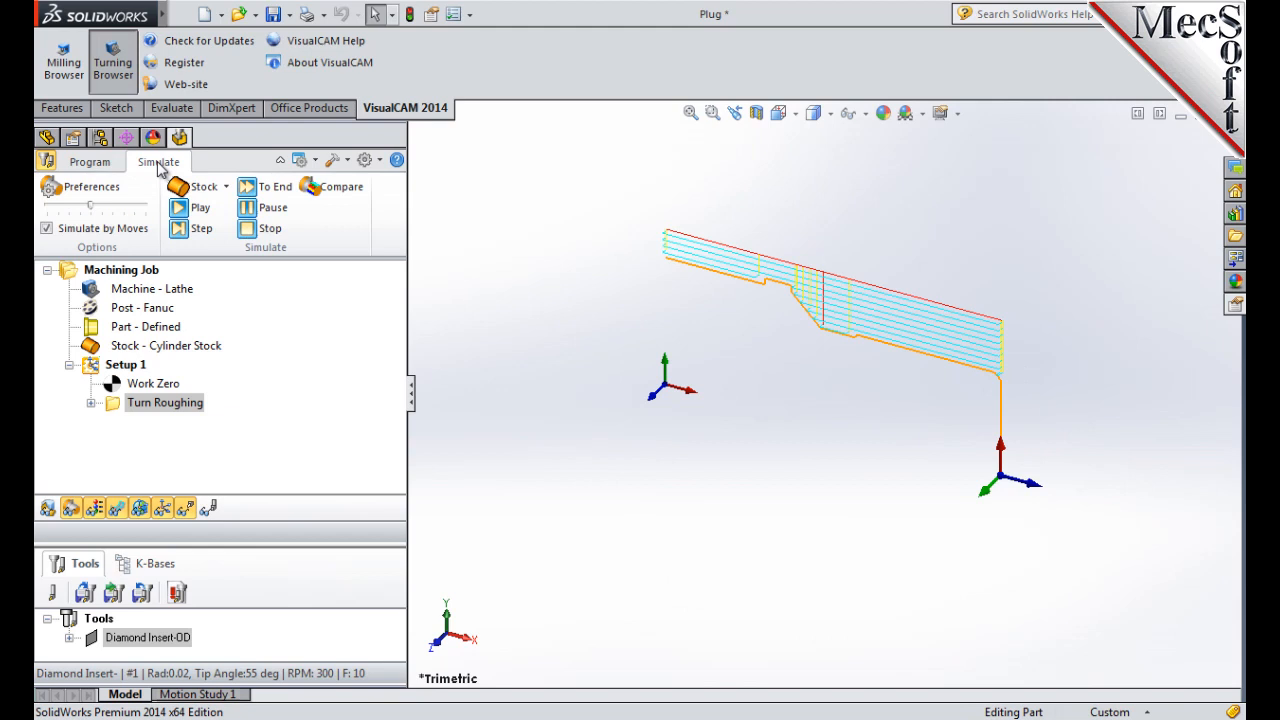
pyautogui.click(108, 190)
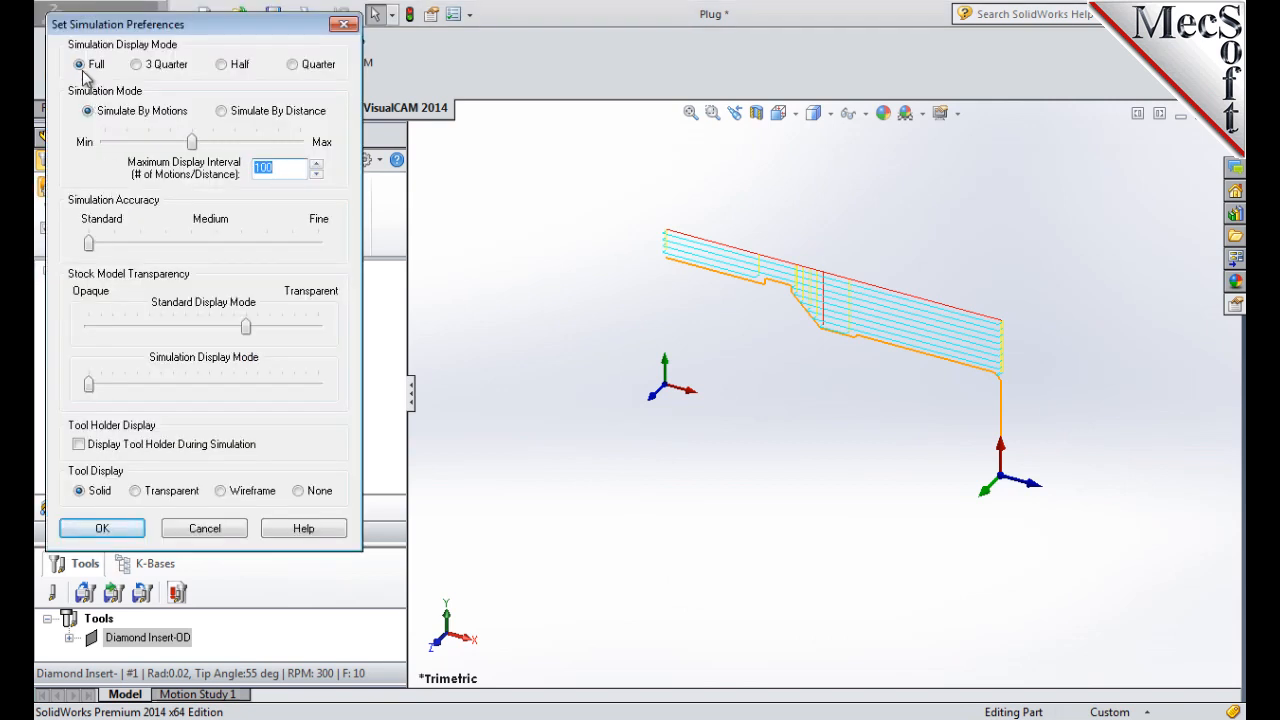
pyautogui.click(138, 66)
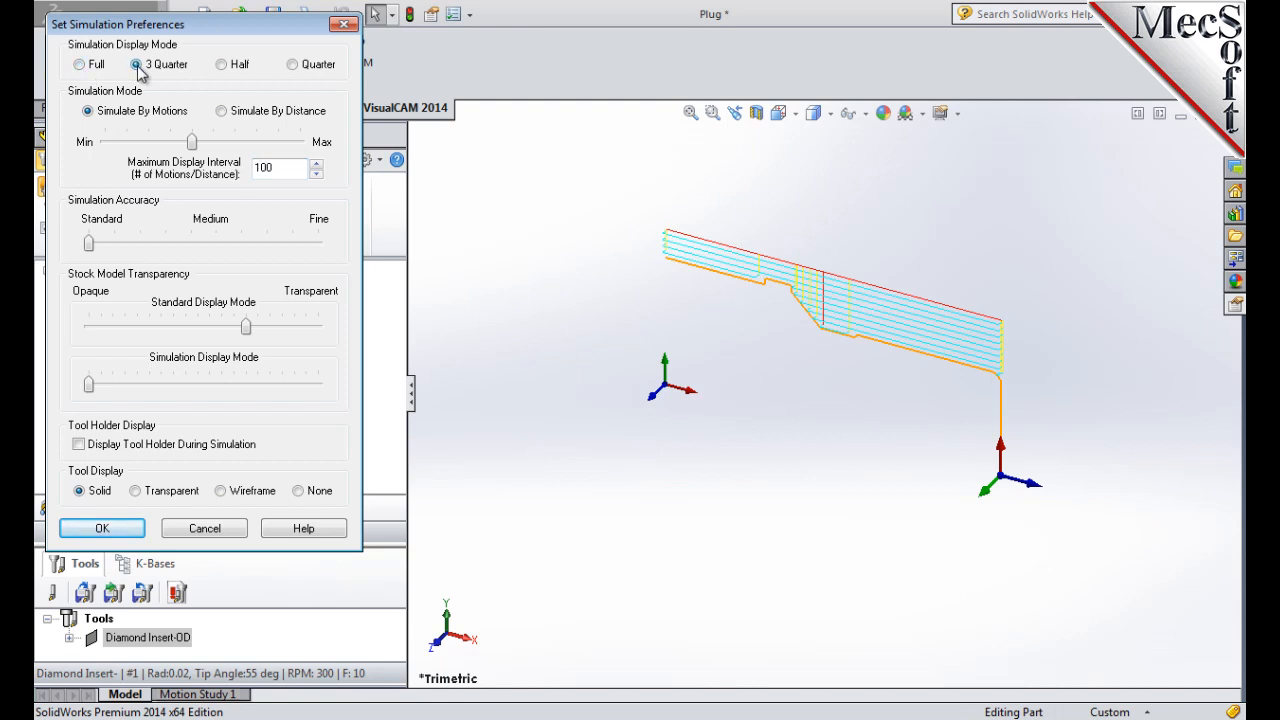
pyautogui.click(129, 529)
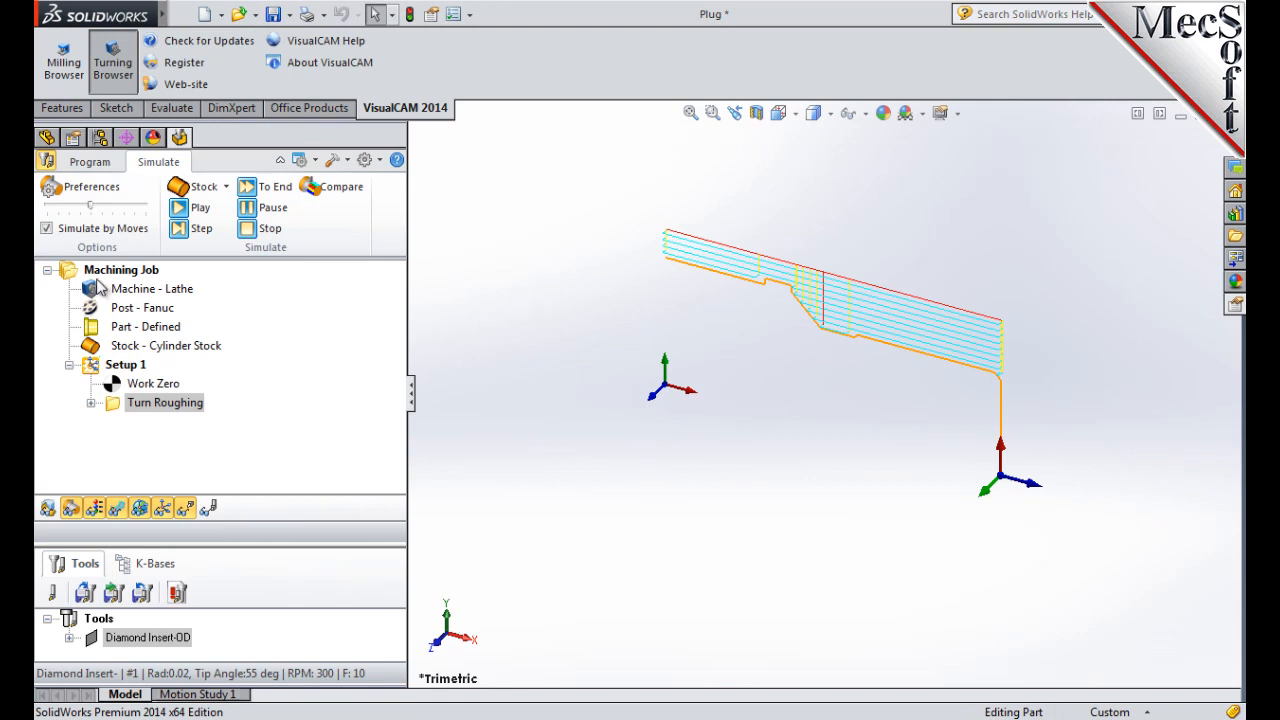
# Simulate the Turn Roughing operation with Simulate by Moves turned off and the simulation speed setting lowered
pyautogui.click(46, 229)
pyautogui.moveTo(92, 207); pyautogui.dragTo(57, 214)
pyautogui.click(192, 208)
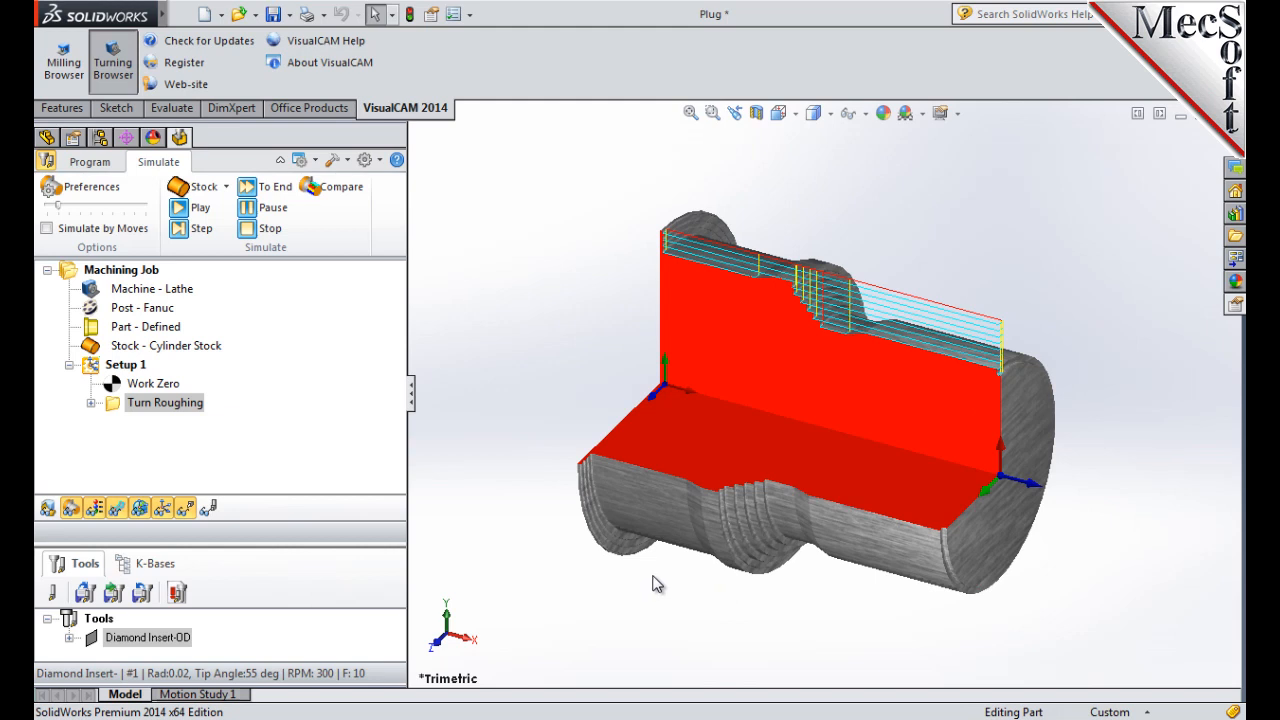
# Toggle the toolpath display off and on to examine the simulated roughed stock
pyautogui.click(95, 509)
pyautogui.click(95, 509)
pyautogui.click(95, 509)
pyautogui.click(95, 509)
# Start a Turn Finishing operation with the Diamond Insert-OD tool and load its feeds and speeds from the tool
pyautogui.click(100, 164)
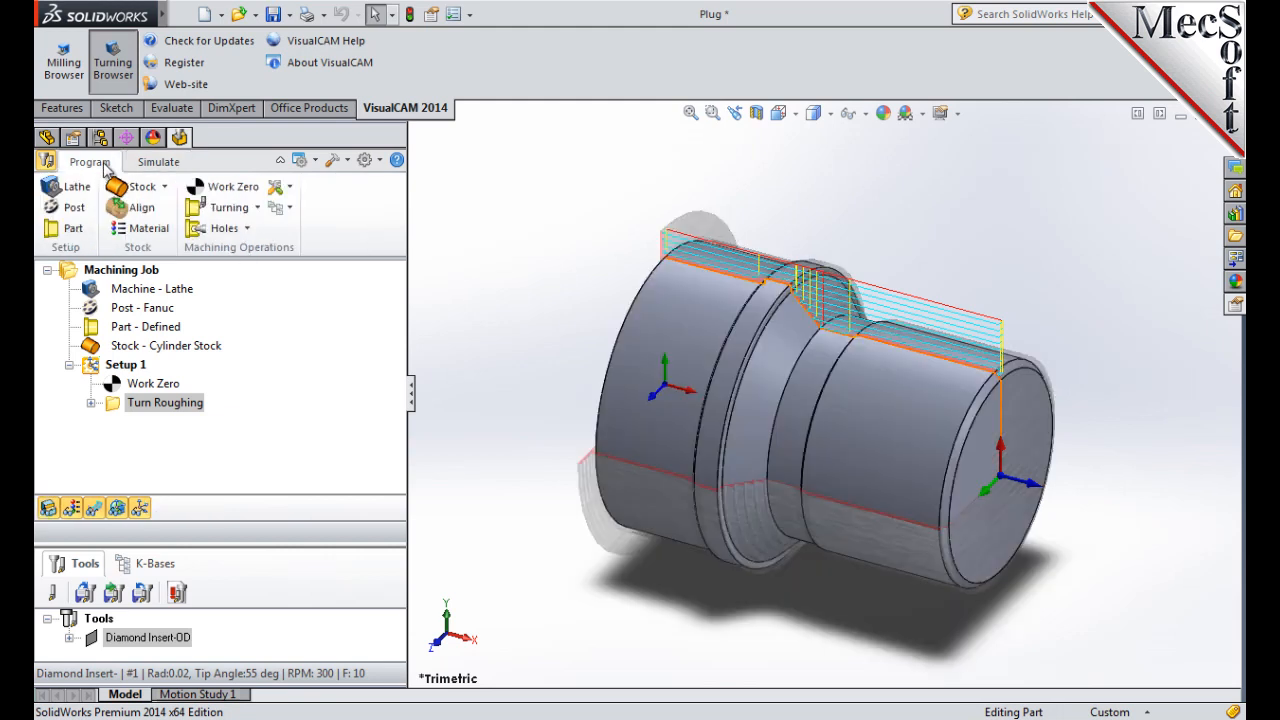
pyautogui.click(228, 208)
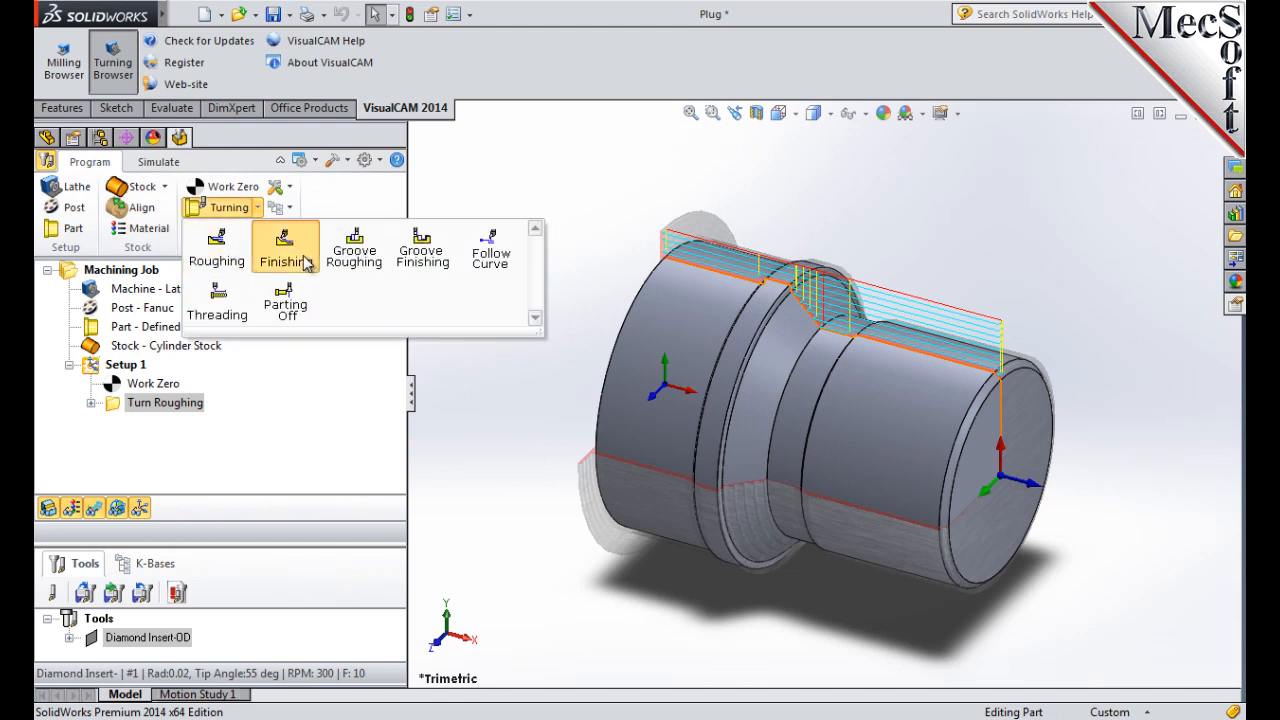
pyautogui.click(286, 252)
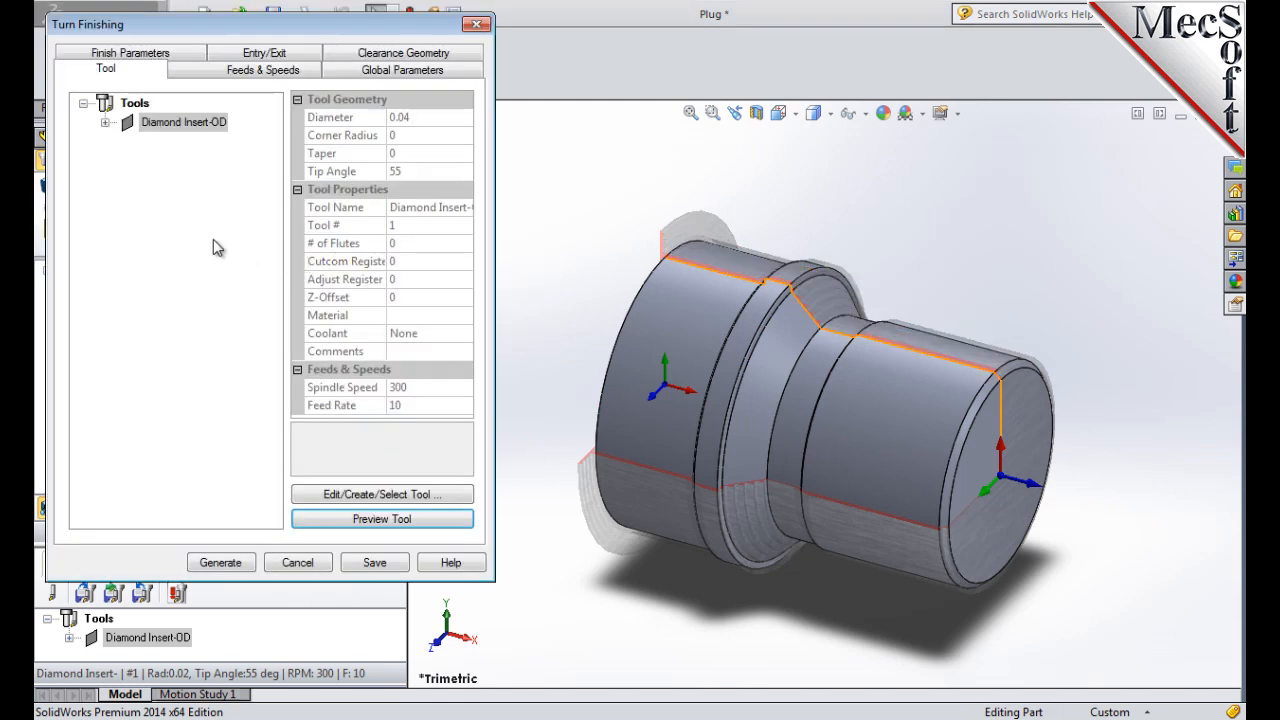
pyautogui.click(172, 126)
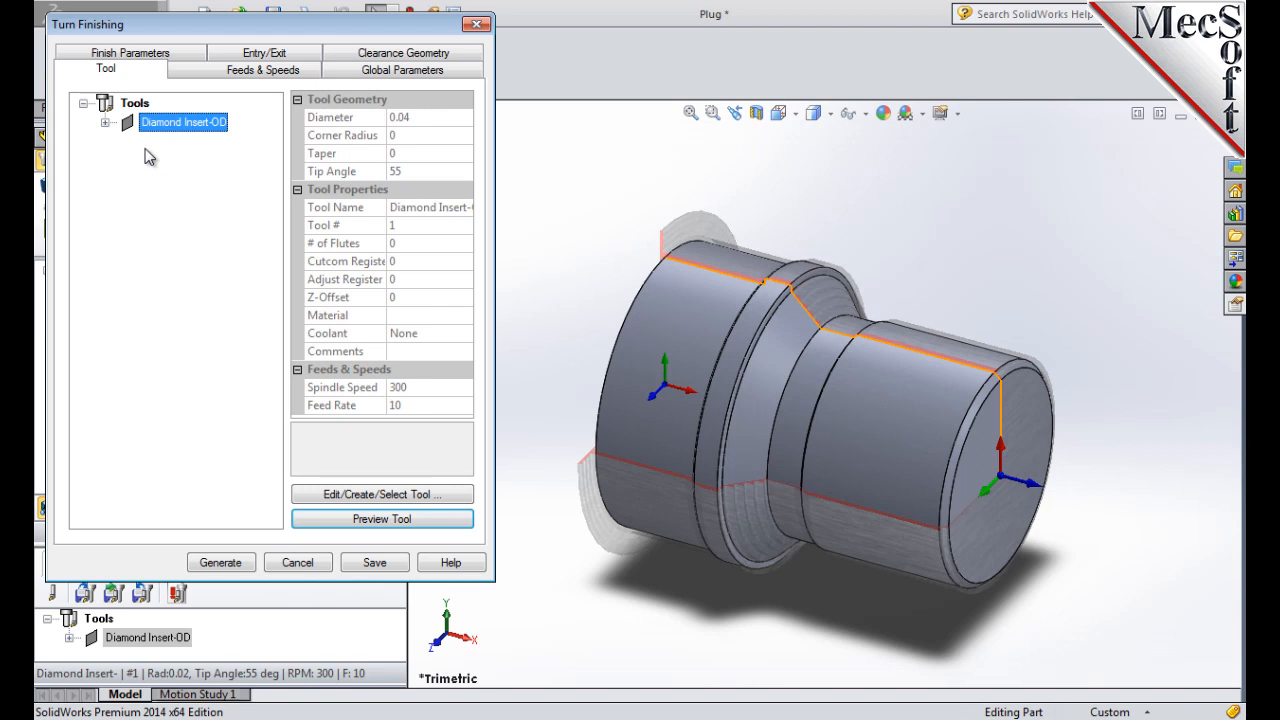
pyautogui.click(250, 71)
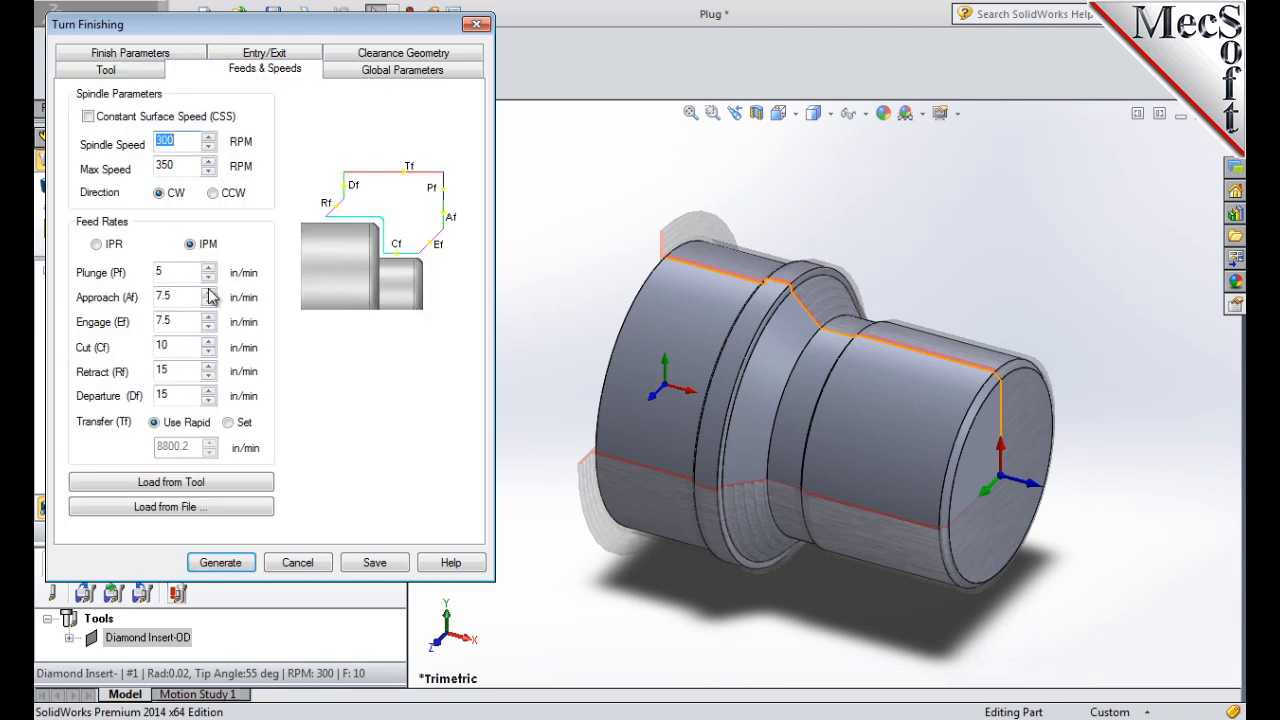
pyautogui.click(182, 488)
# Set the finishing cut transfer to Clearance Plane and the global parameters to an Outer Diameter approach with 0 stock
pyautogui.click(383, 55)
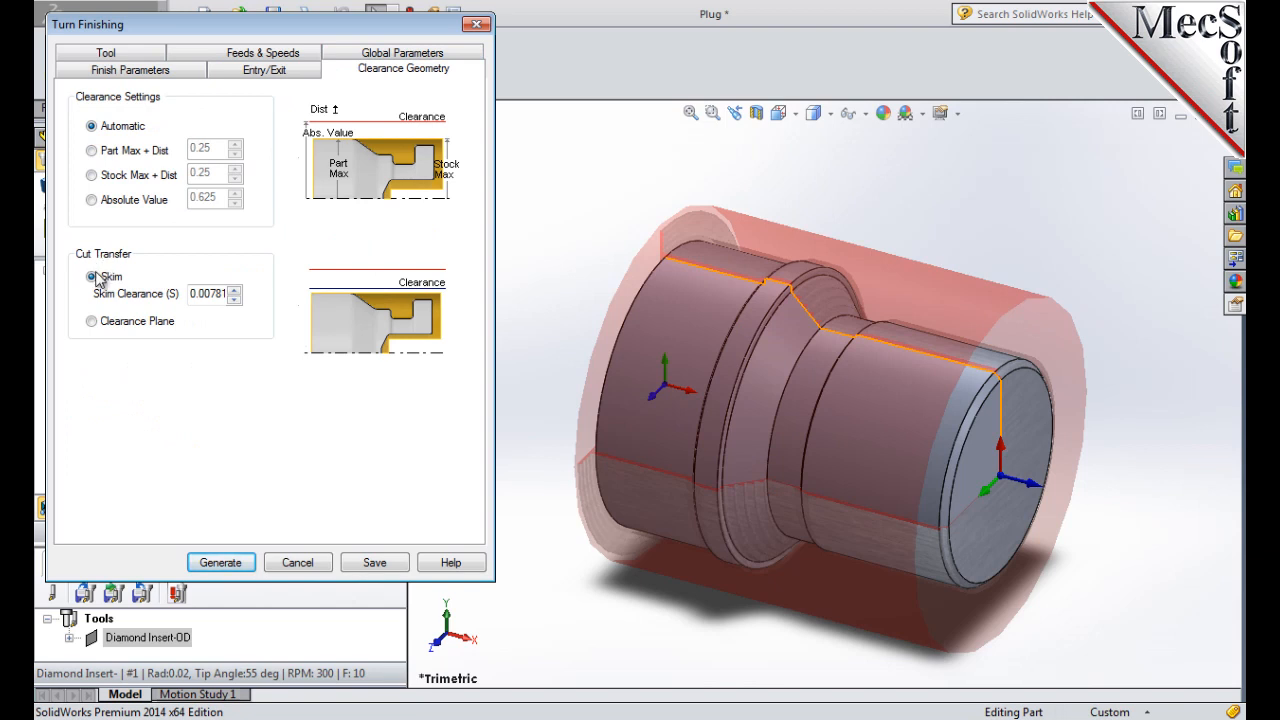
pyautogui.click(92, 322)
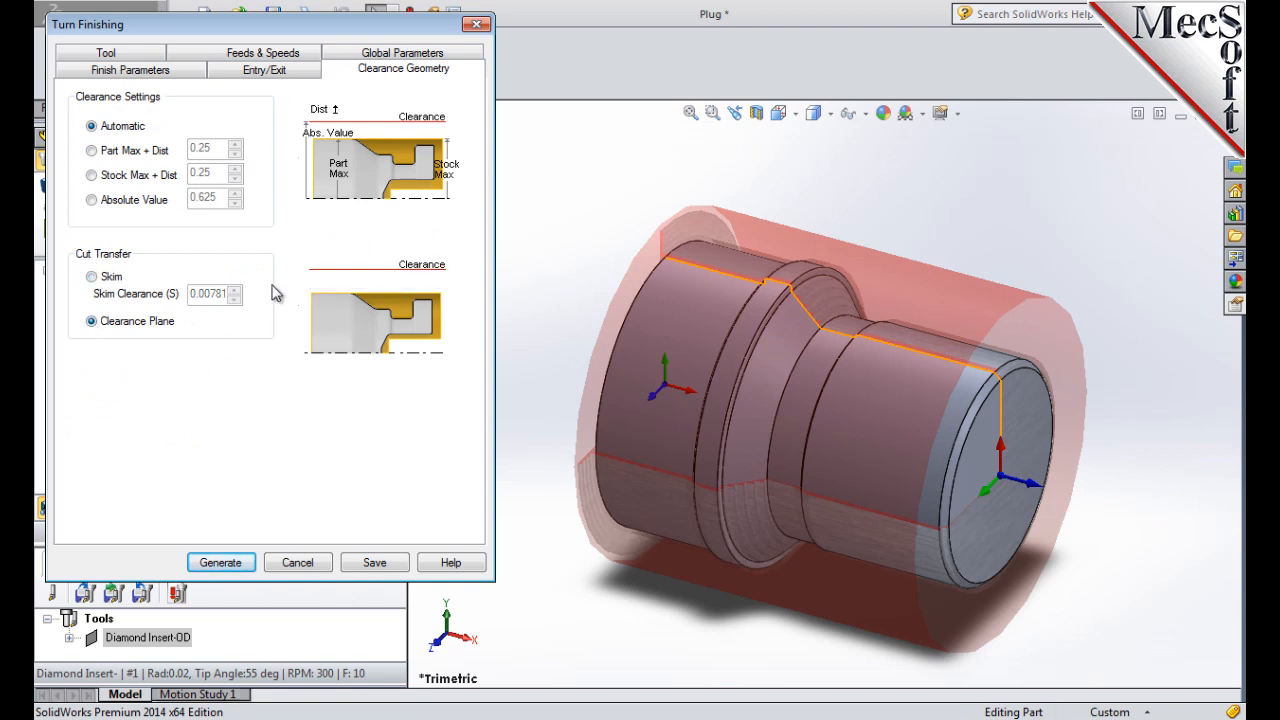
pyautogui.click(379, 55)
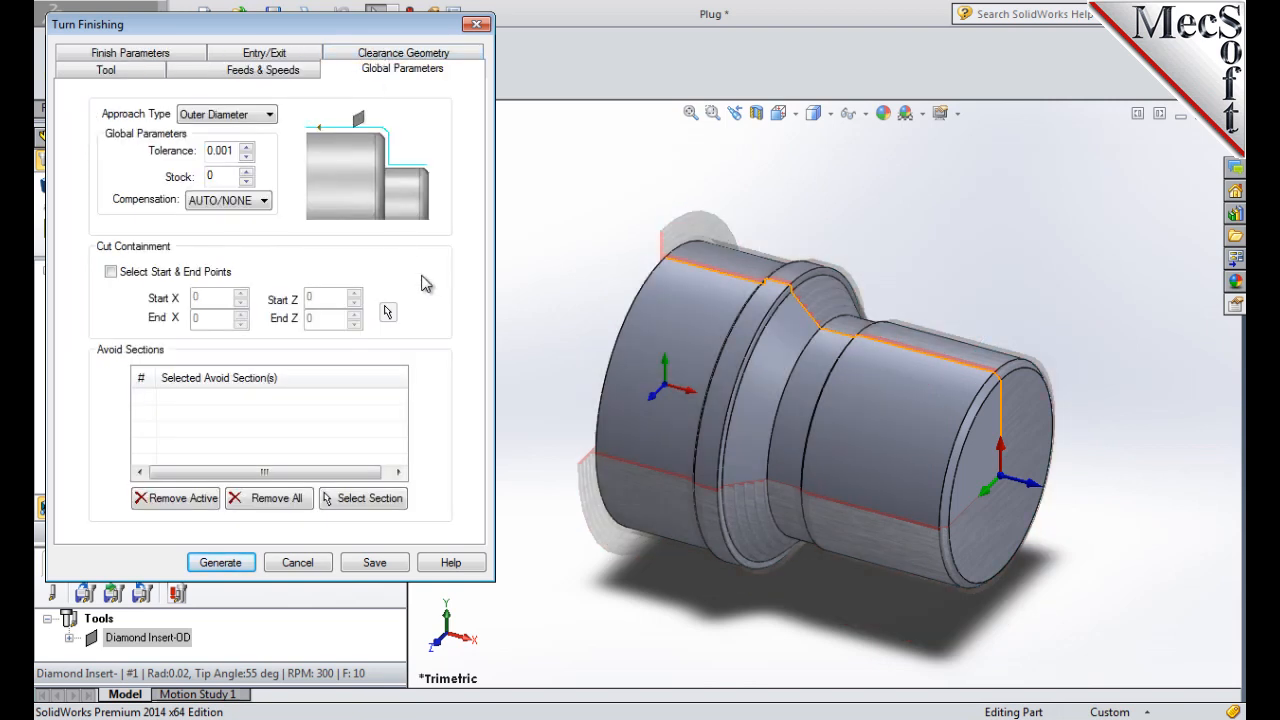
pyautogui.click(219, 116)
pyautogui.click(225, 129)
pyautogui.click(224, 175)
# Limit the finishing cut from the chamfer corner on the plug's front face to the outer back edge, and generate the toolpath
pyautogui.click(112, 279)
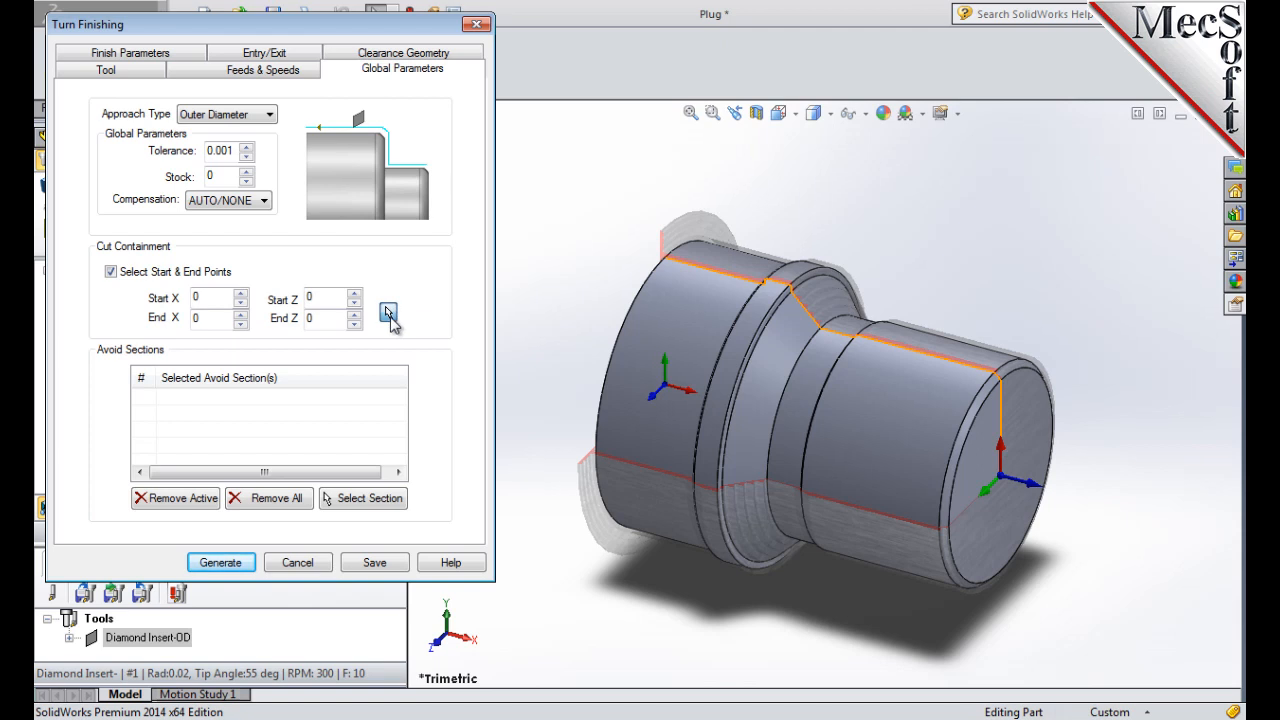
pyautogui.click(388, 312)
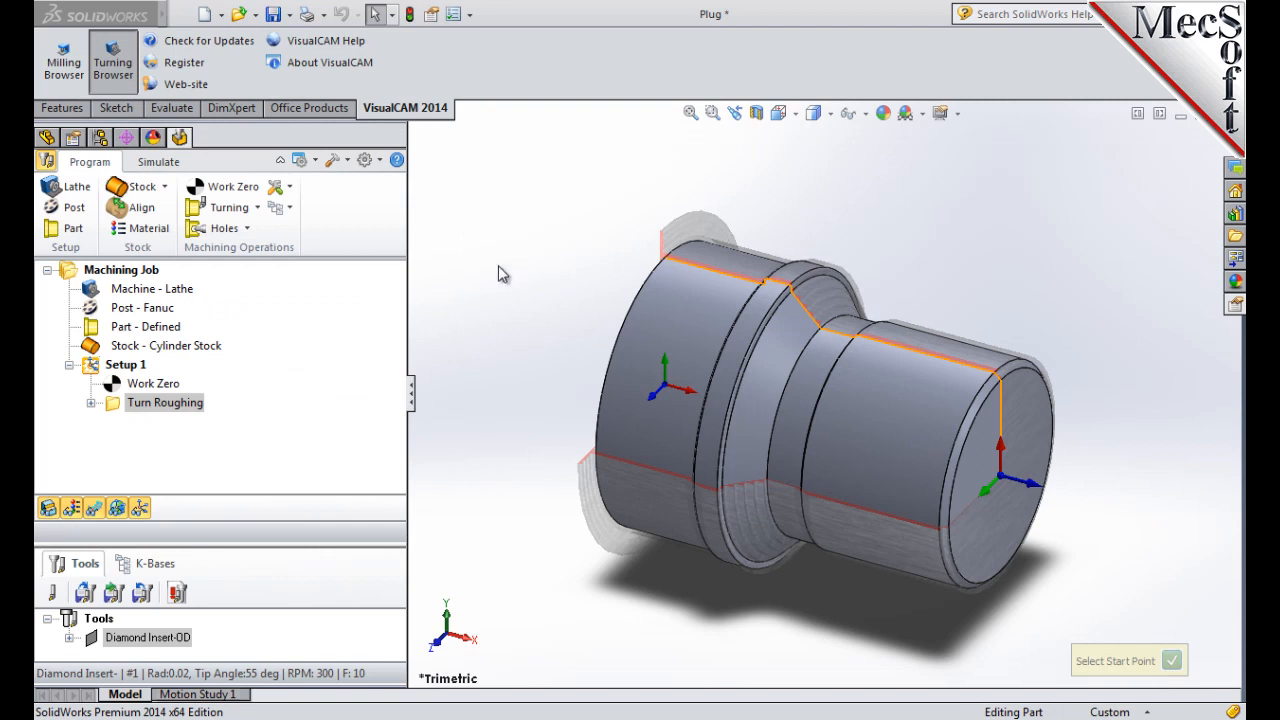
pyautogui.click(797, 115)
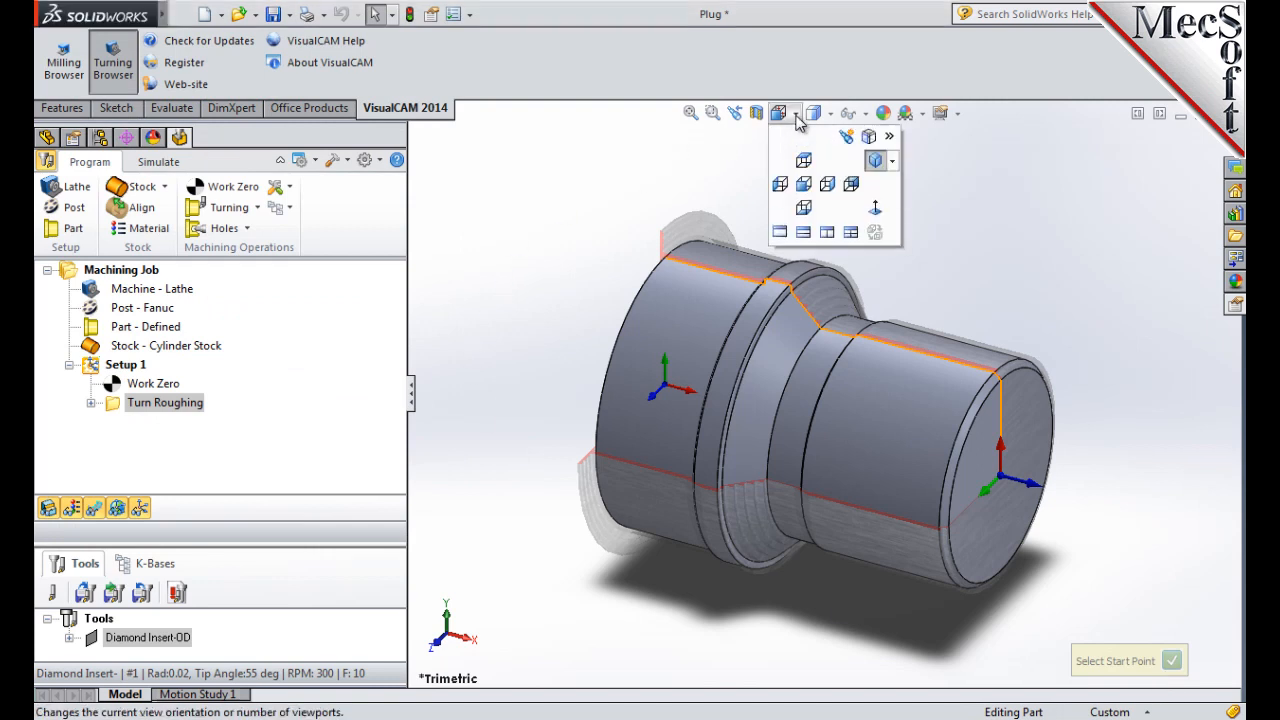
pyautogui.click(806, 188)
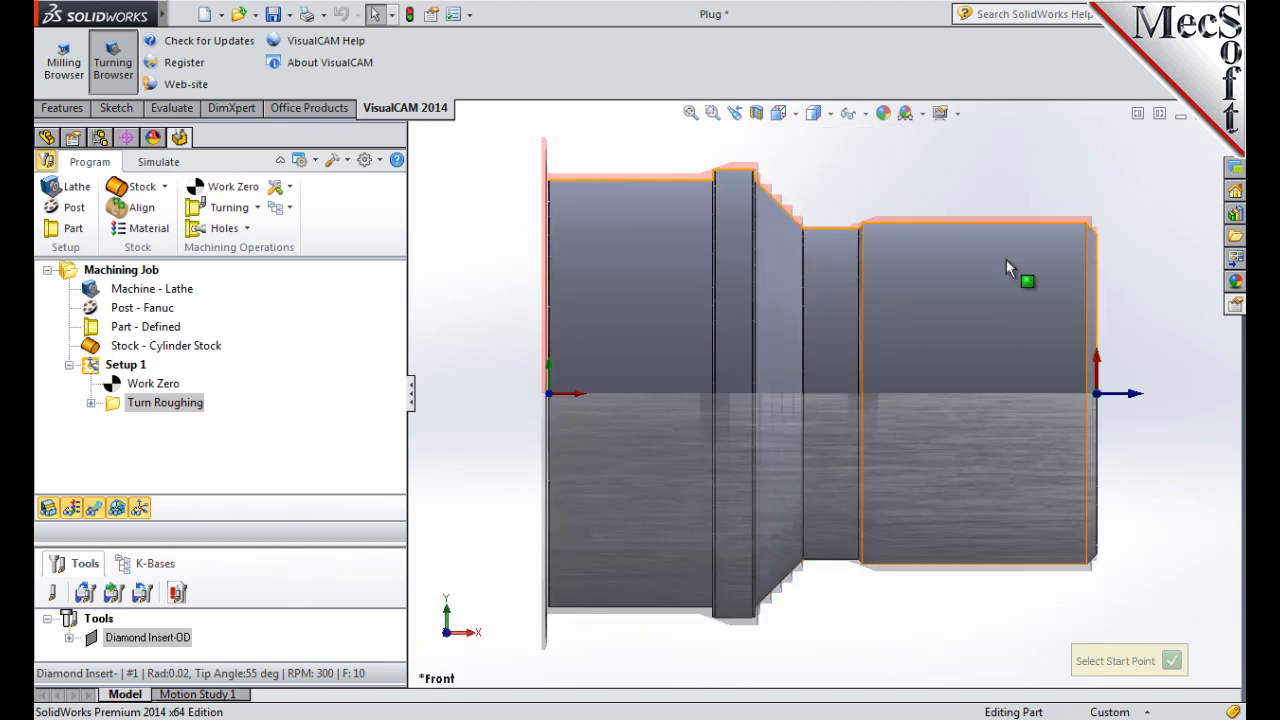
pyautogui.click(1094, 242)
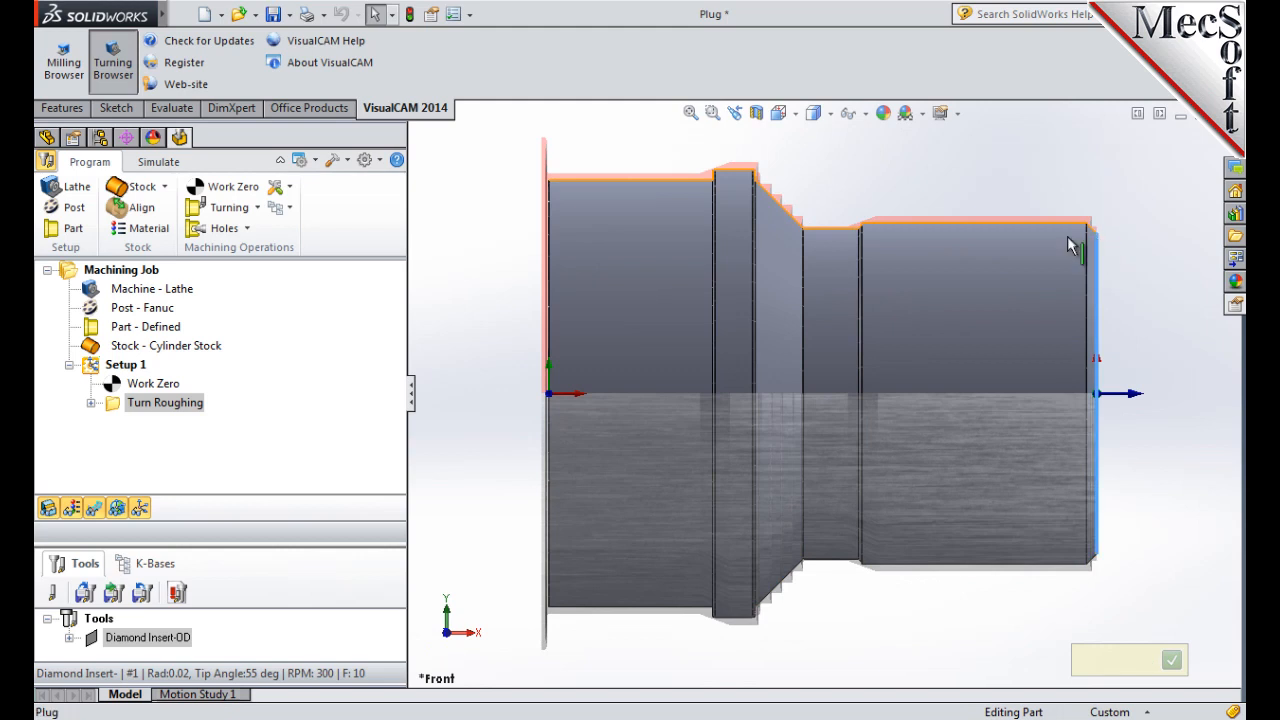
pyautogui.click(552, 182)
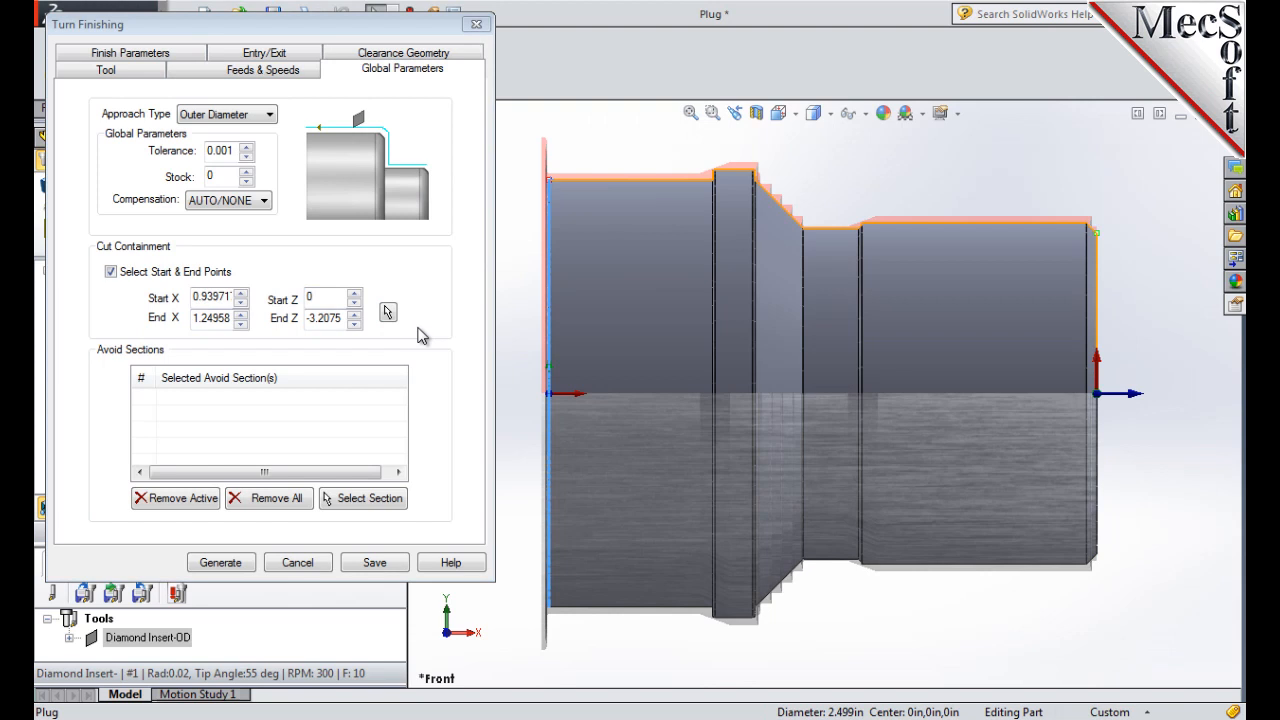
pyautogui.click(243, 562)
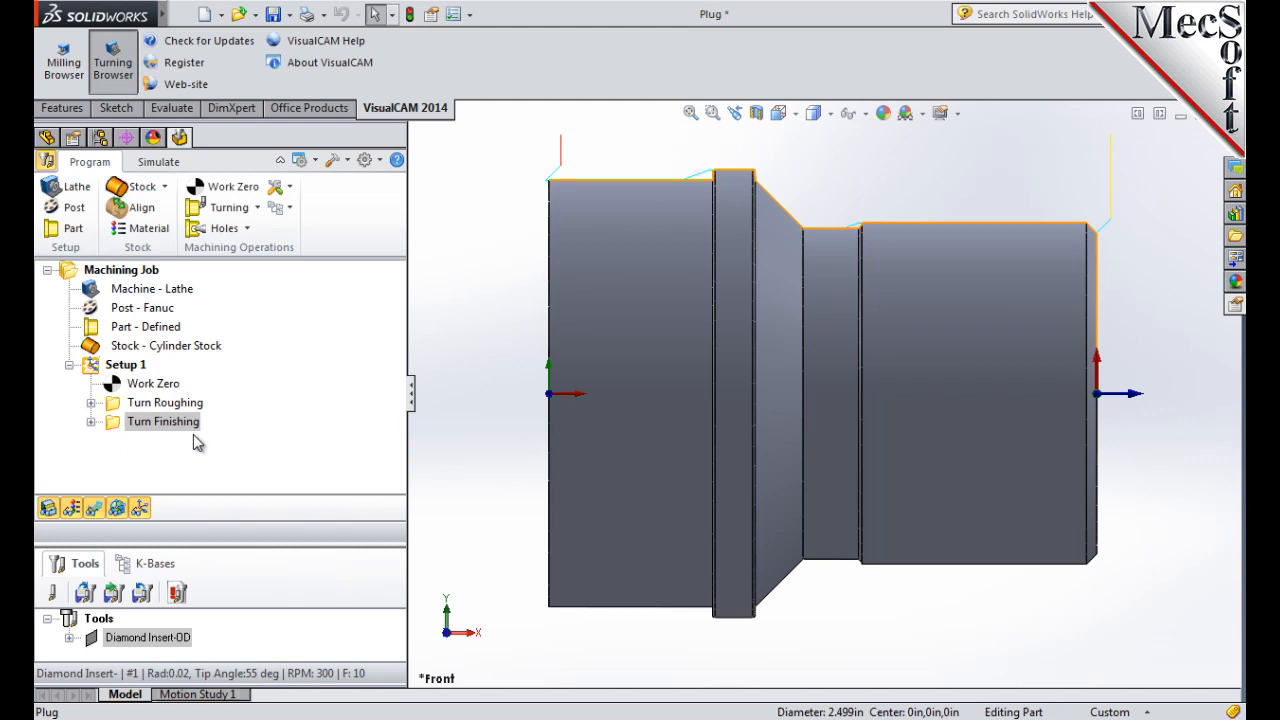
# Simulate the Turn Finishing operation in an isometric view
pyautogui.click(158, 166)
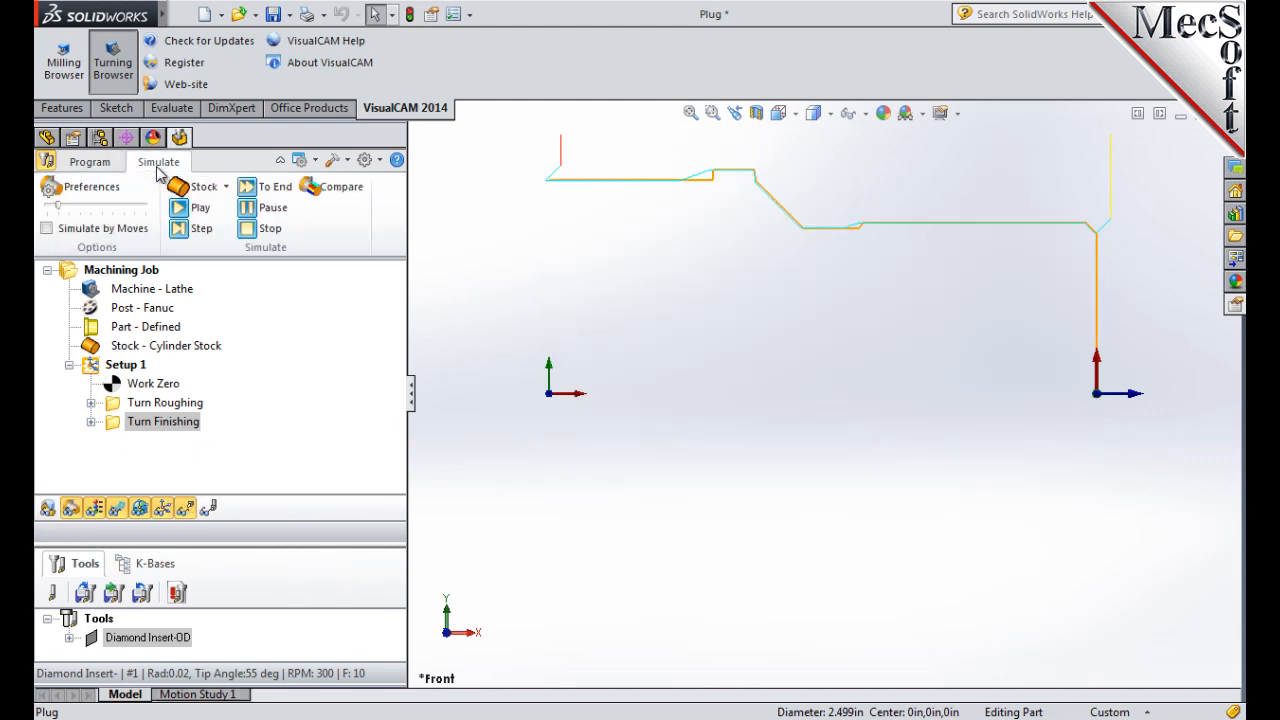
pyautogui.click(797, 113)
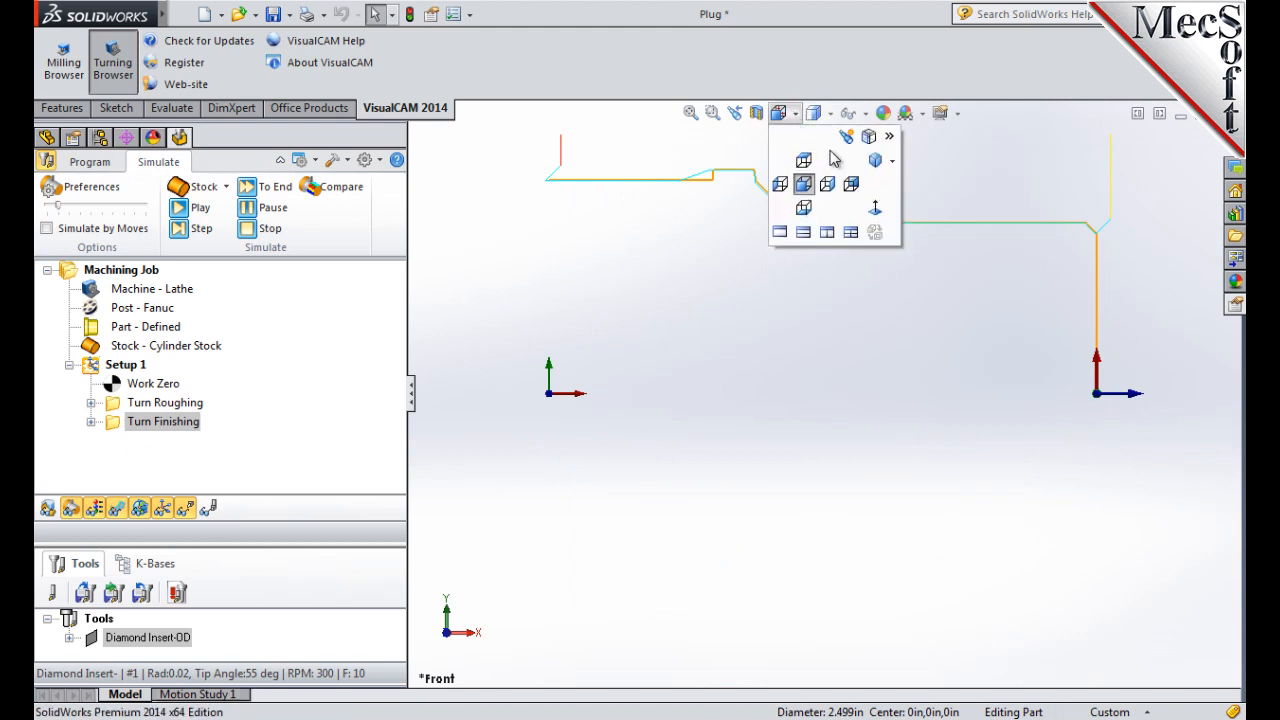
pyautogui.click(875, 160)
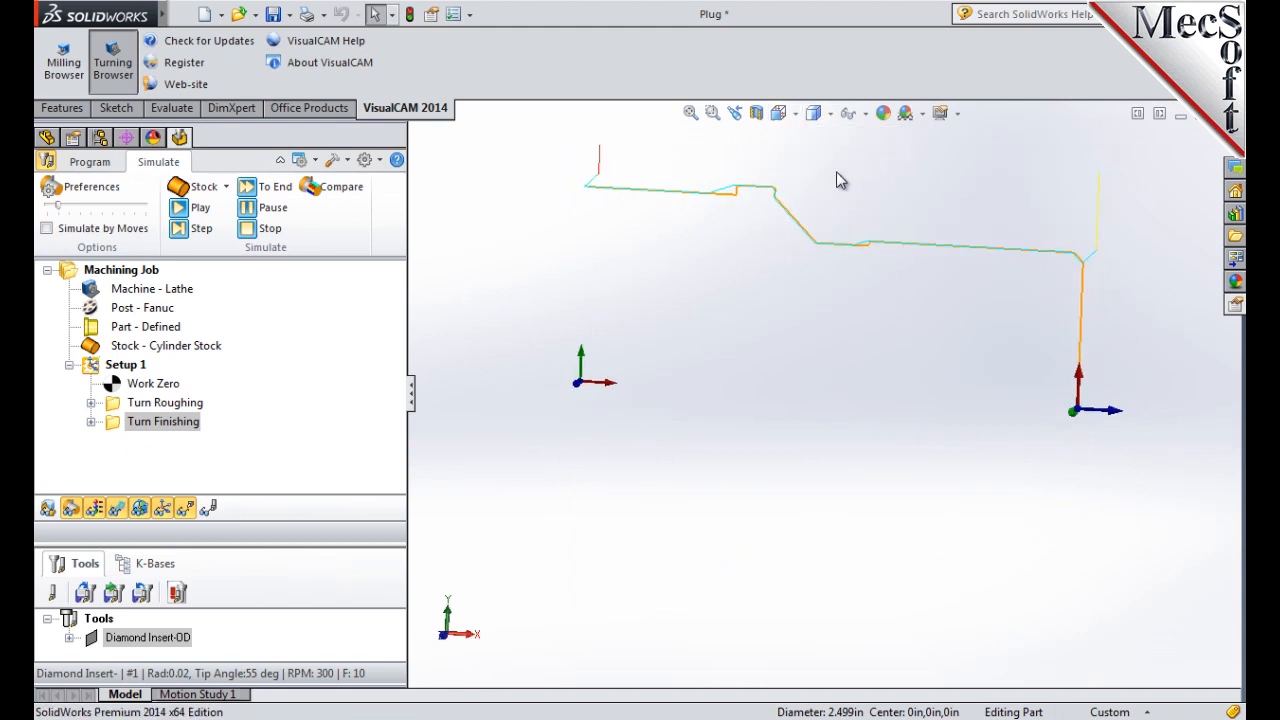
pyautogui.click(198, 209)
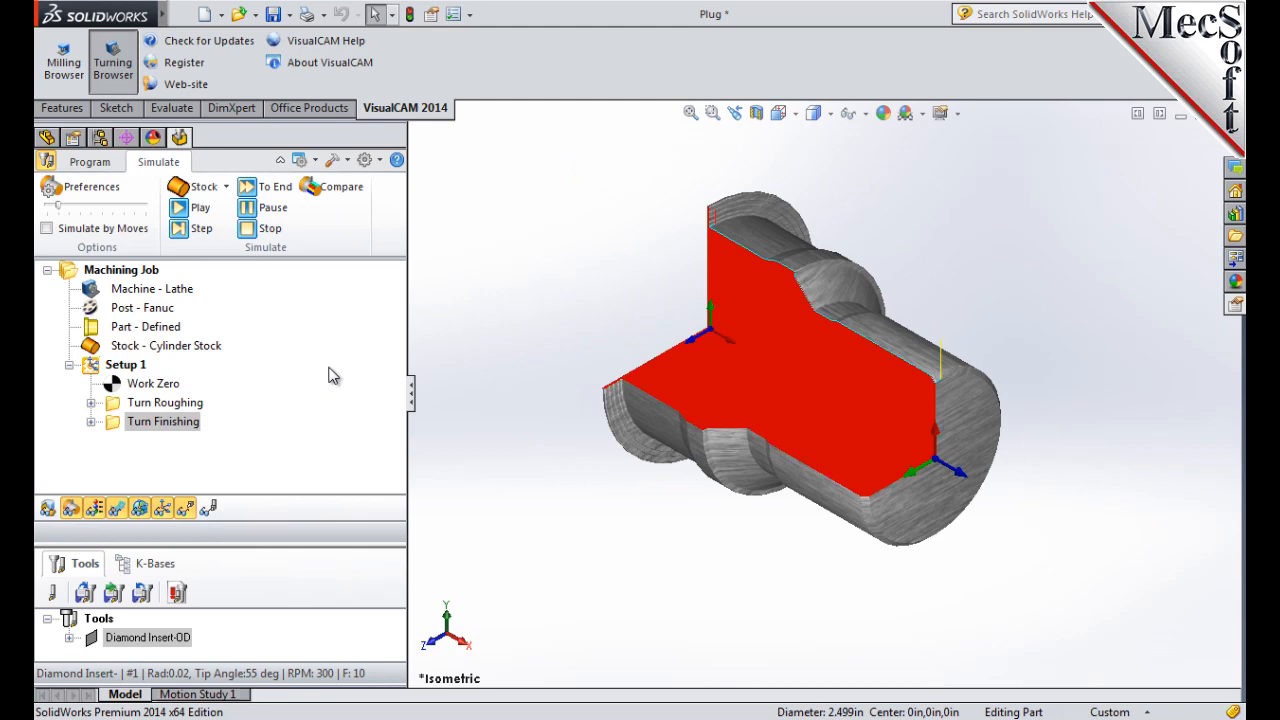
# Post Setup 1 as the Plug_Setup 1 .nc file with the Fanuc post and review the G-code
pyautogui.click(96, 162)
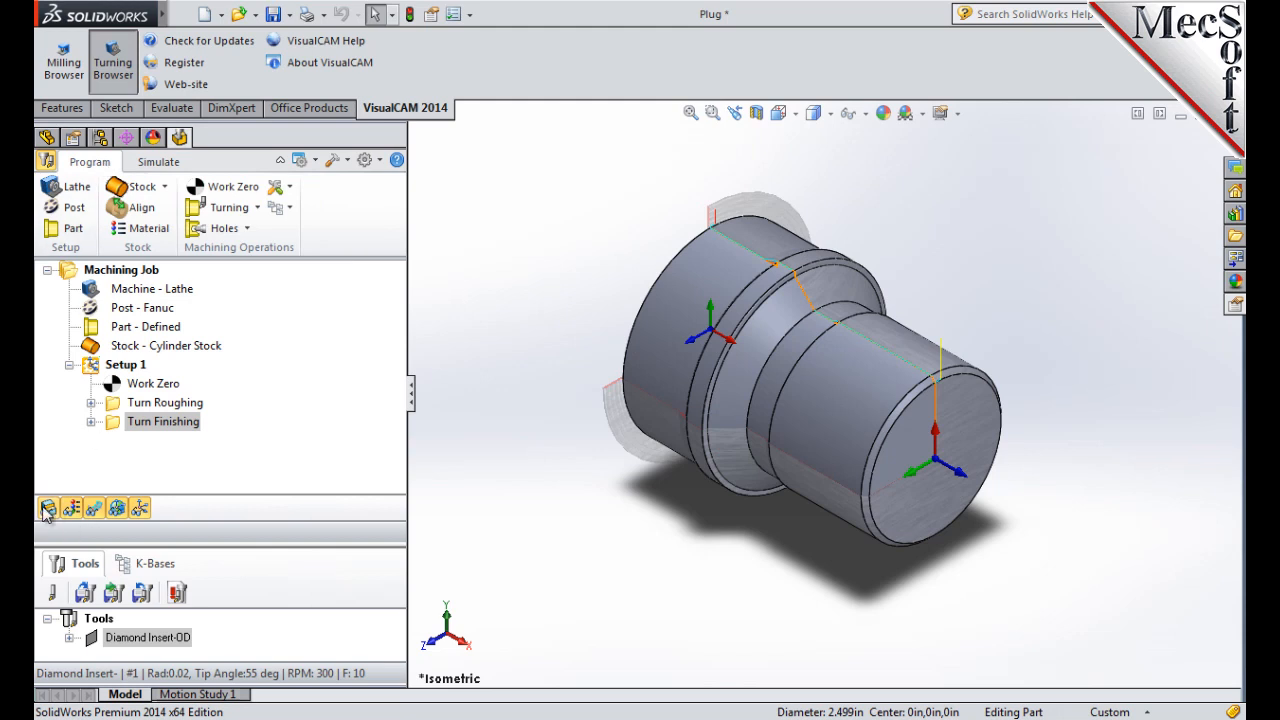
pyautogui.click(139, 366)
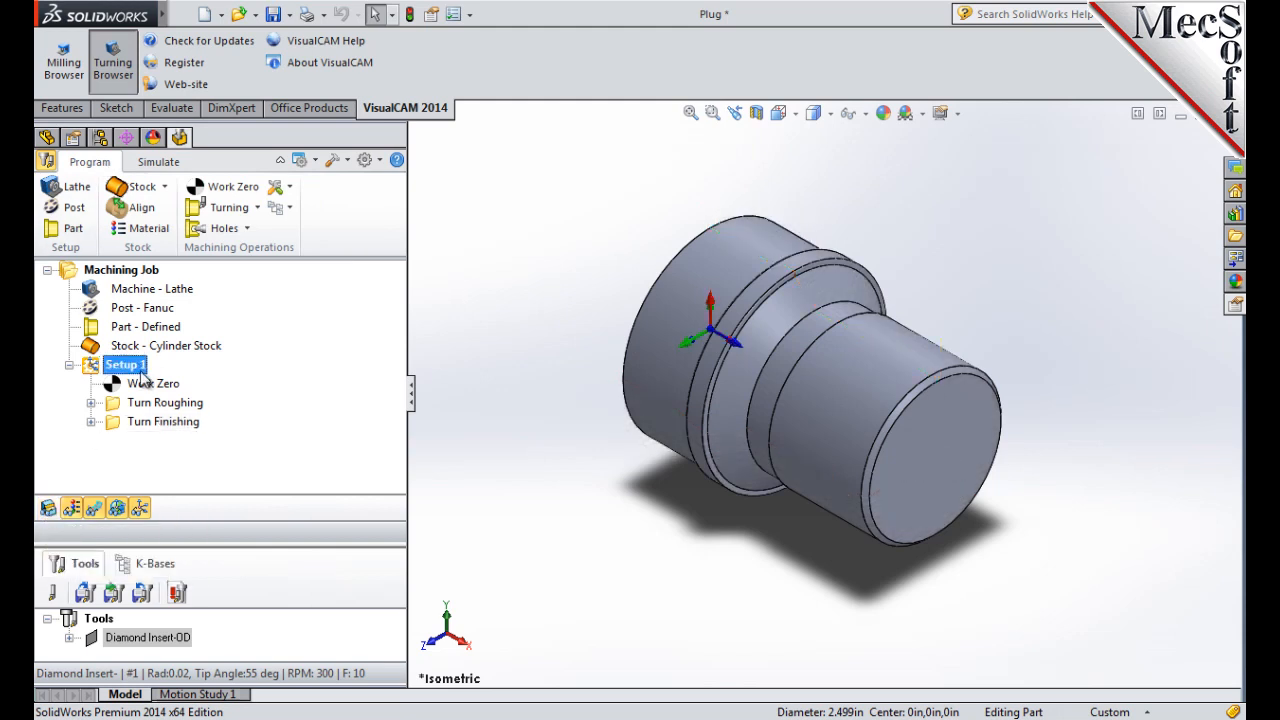
pyautogui.rightClick(141, 374)
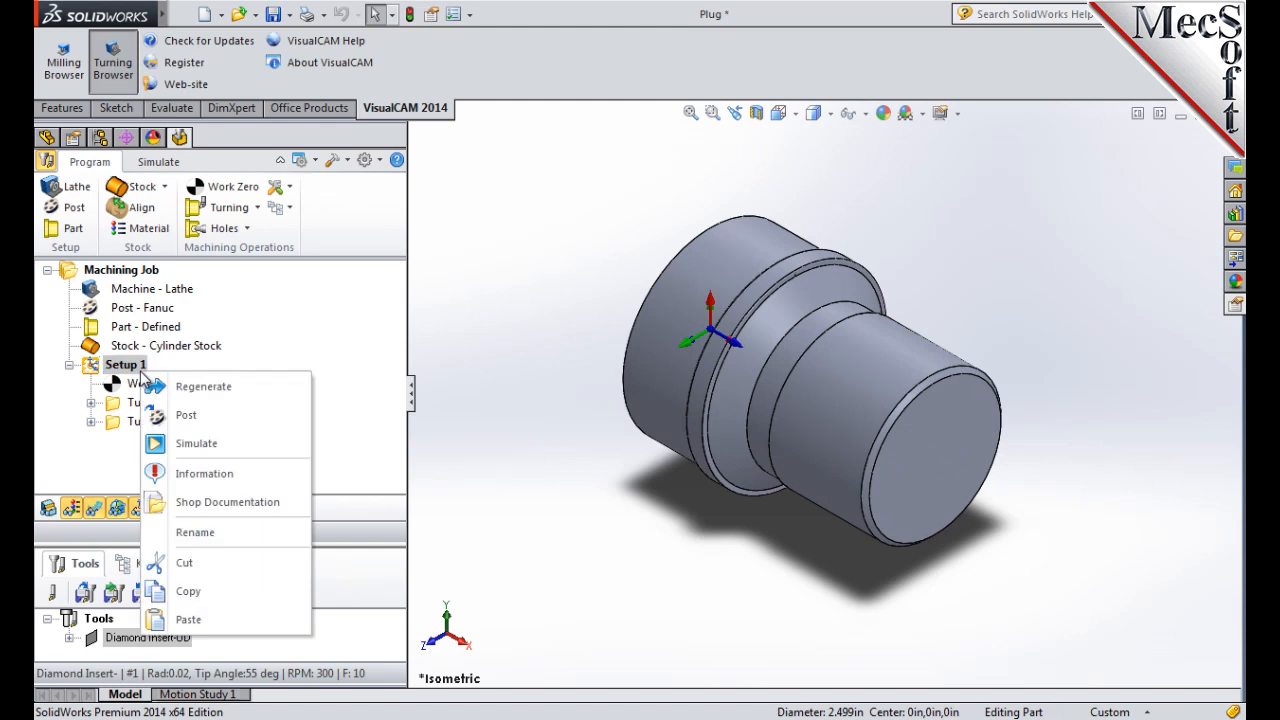
pyautogui.click(230, 418)
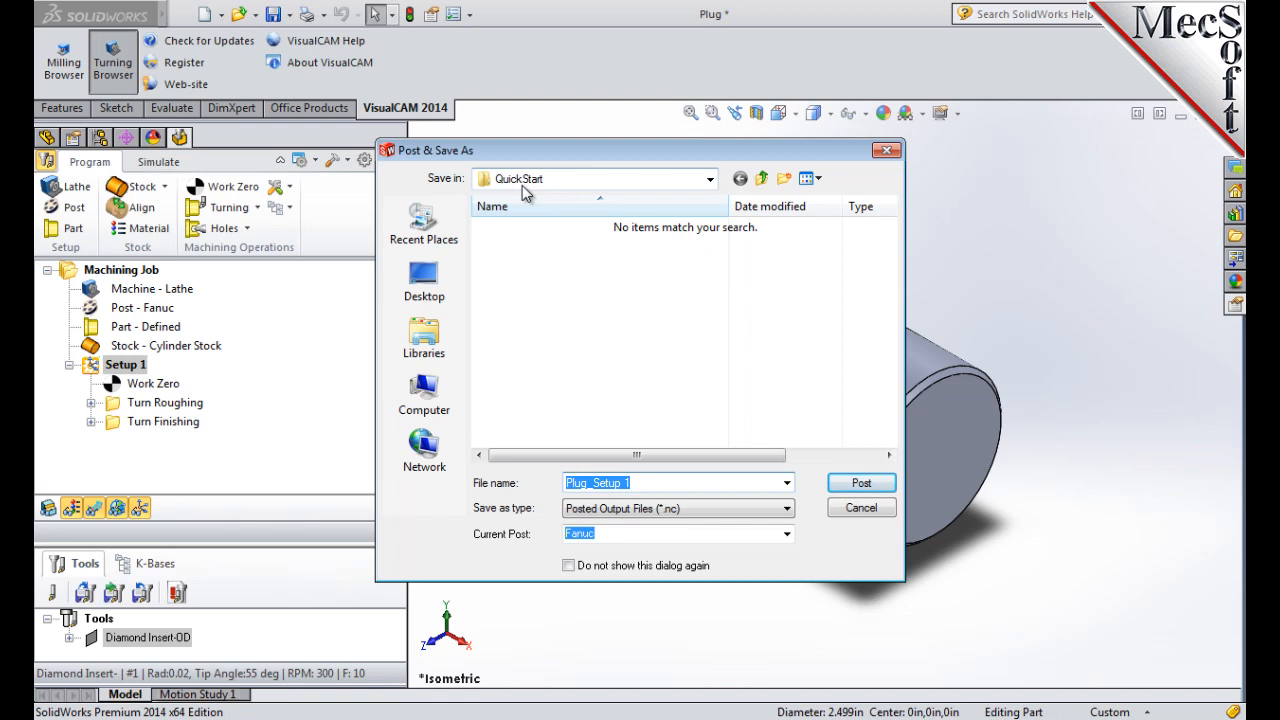
pyautogui.click(868, 486)
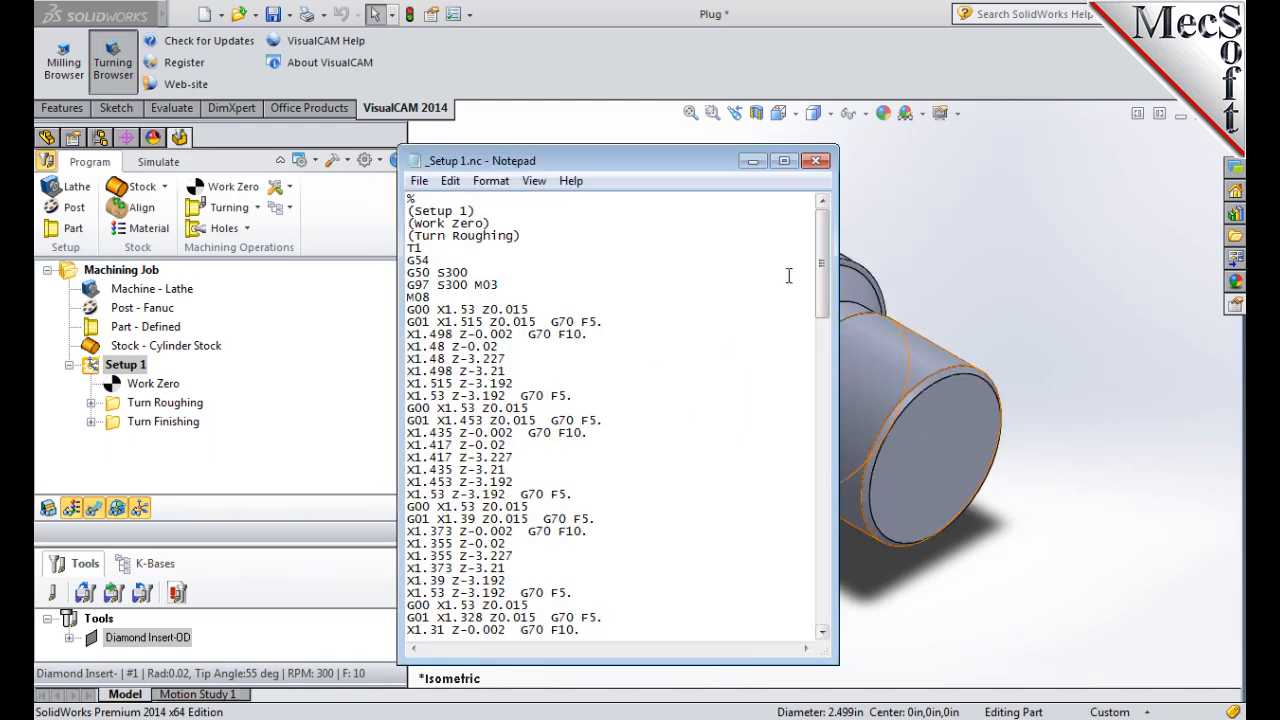
pyautogui.moveTo(818, 245)
pyautogui.mouseDown()
pyautogui.moveTo(822, 455)
pyautogui.moveTo(825, 222)
pyautogui.mouseUp()
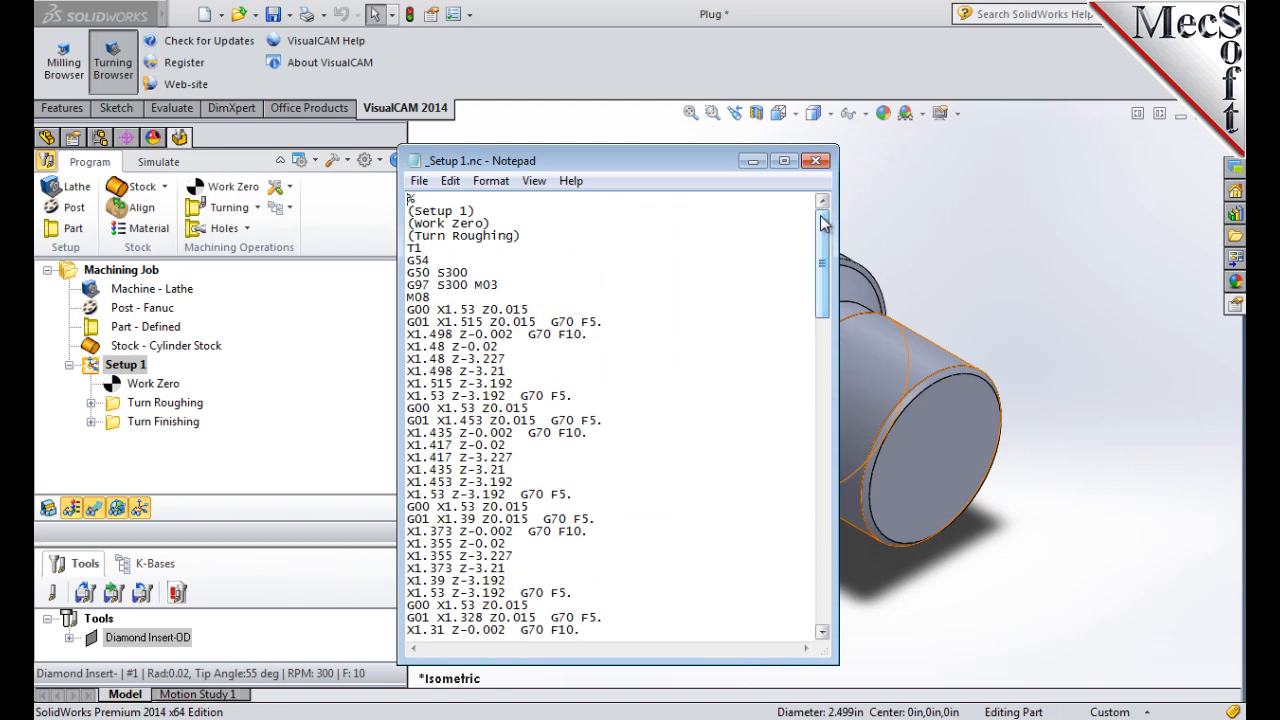
pyautogui.click(816, 162)
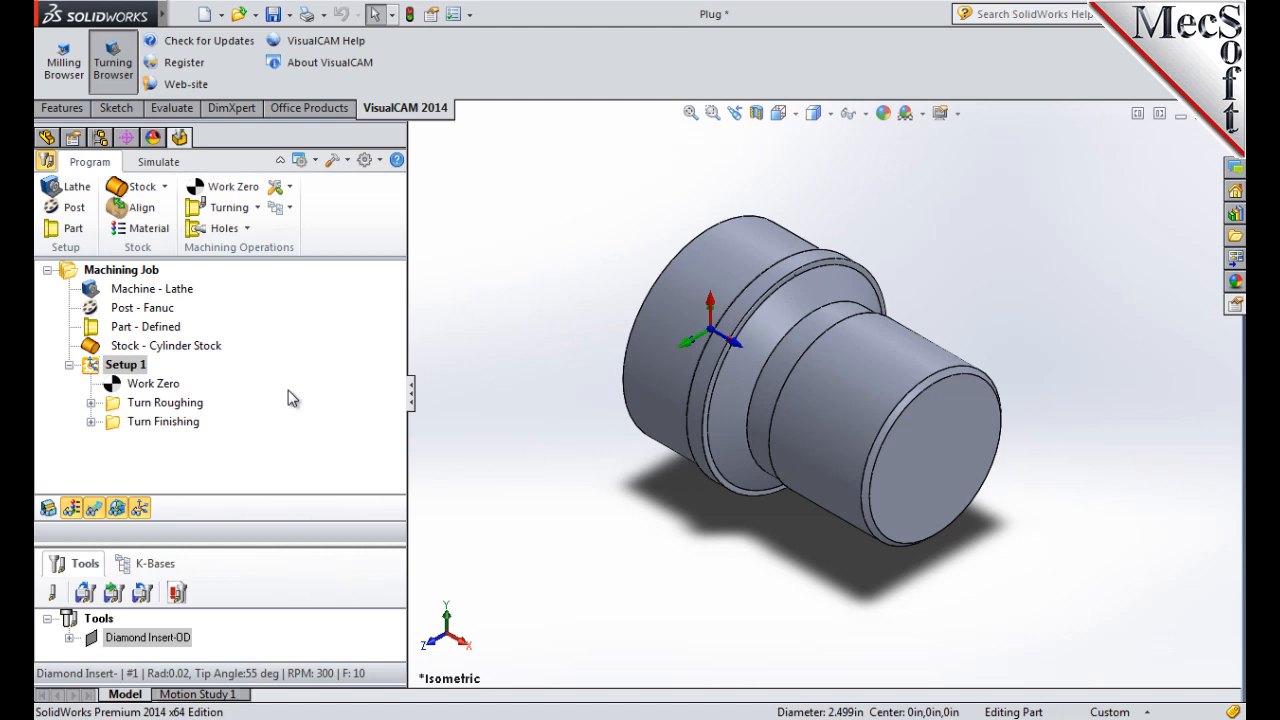
# Check the machining operations information of Setup 1 for tools, cut feeds and machine times
pyautogui.rightClick(137, 367)
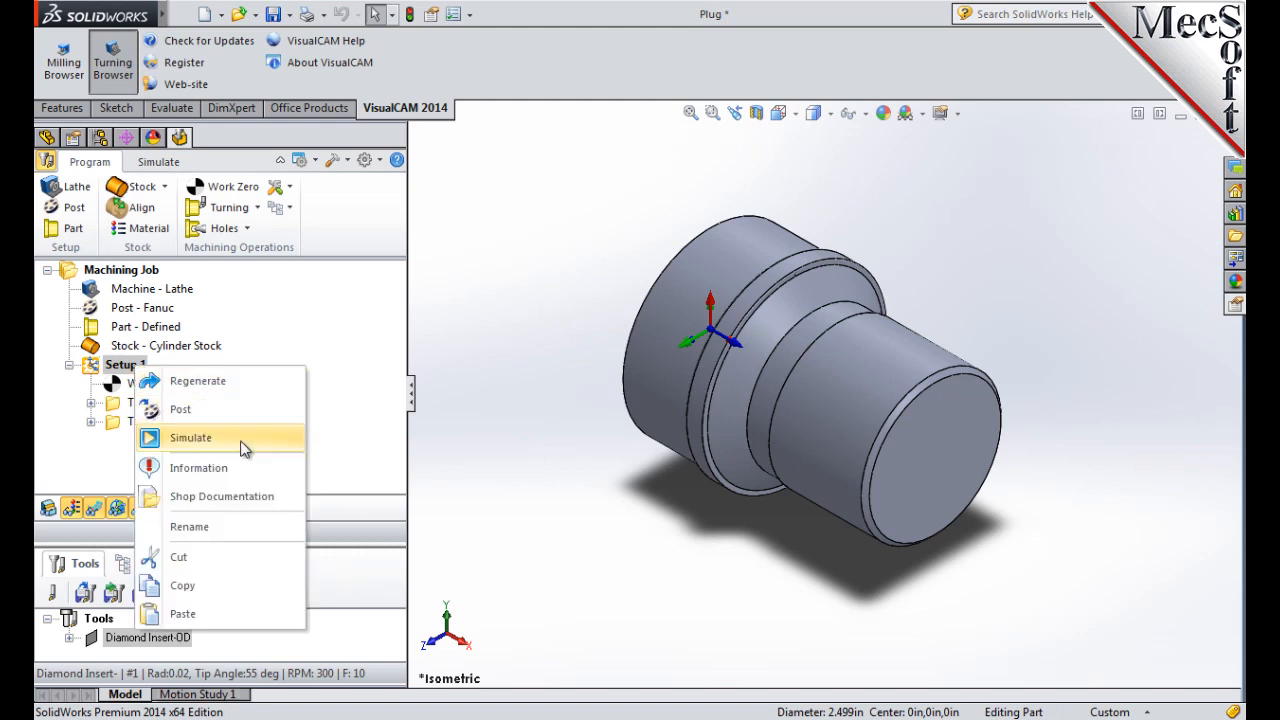
pyautogui.click(259, 467)
pyautogui.moveTo(312, 30); pyautogui.dragTo(579, 142)
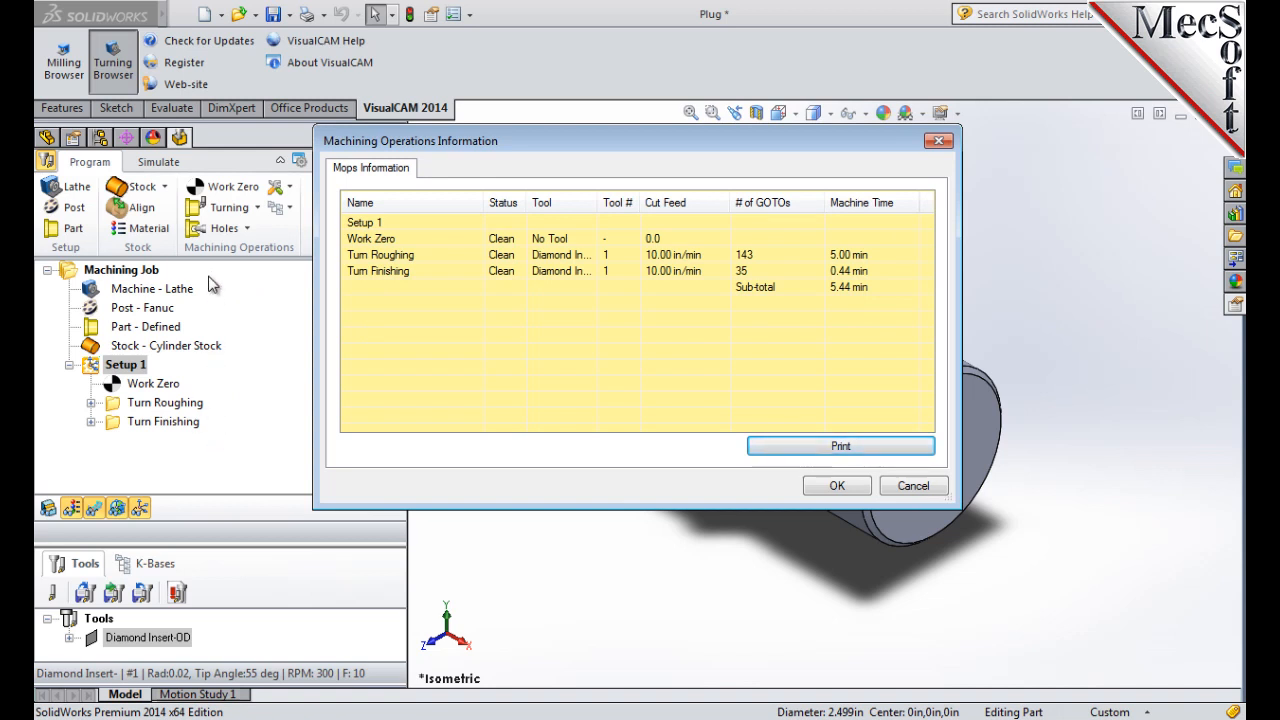
pyautogui.click(837, 487)
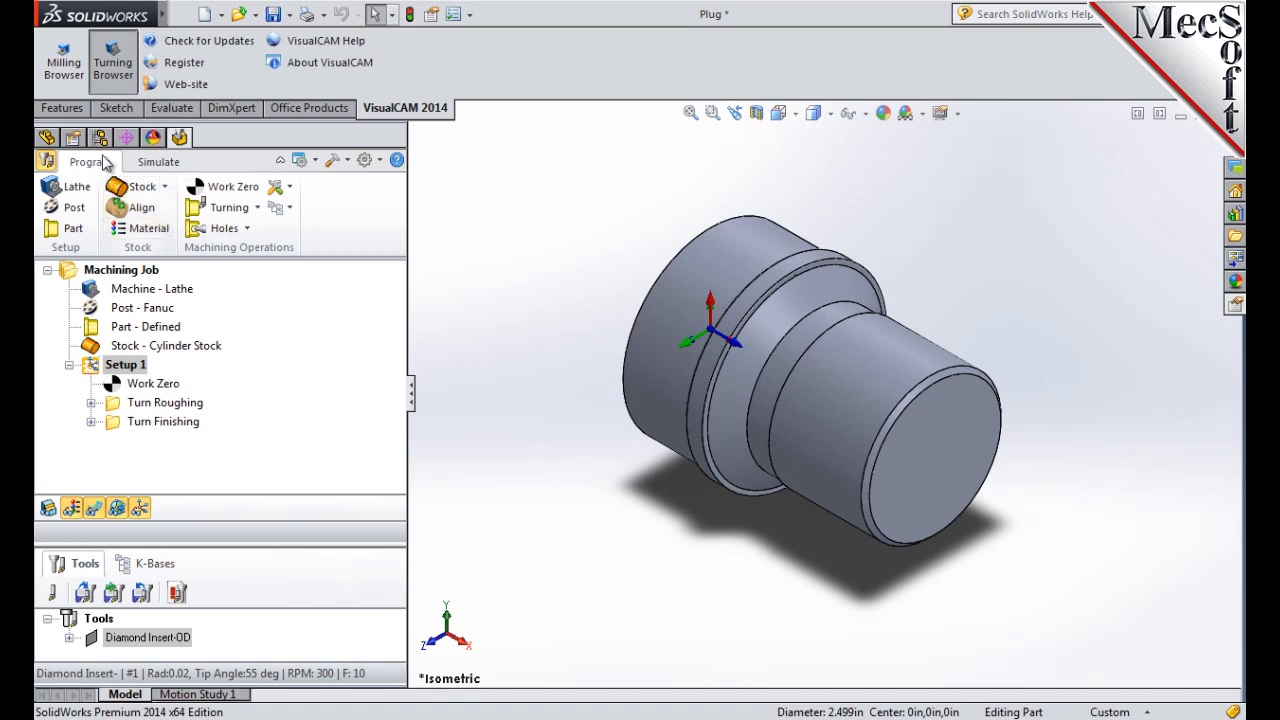
# Save the Setup 1 shop documentation as the HTML file Plug using Template1, and review the setup sheet and operations list
pyautogui.rightClick(146, 370)
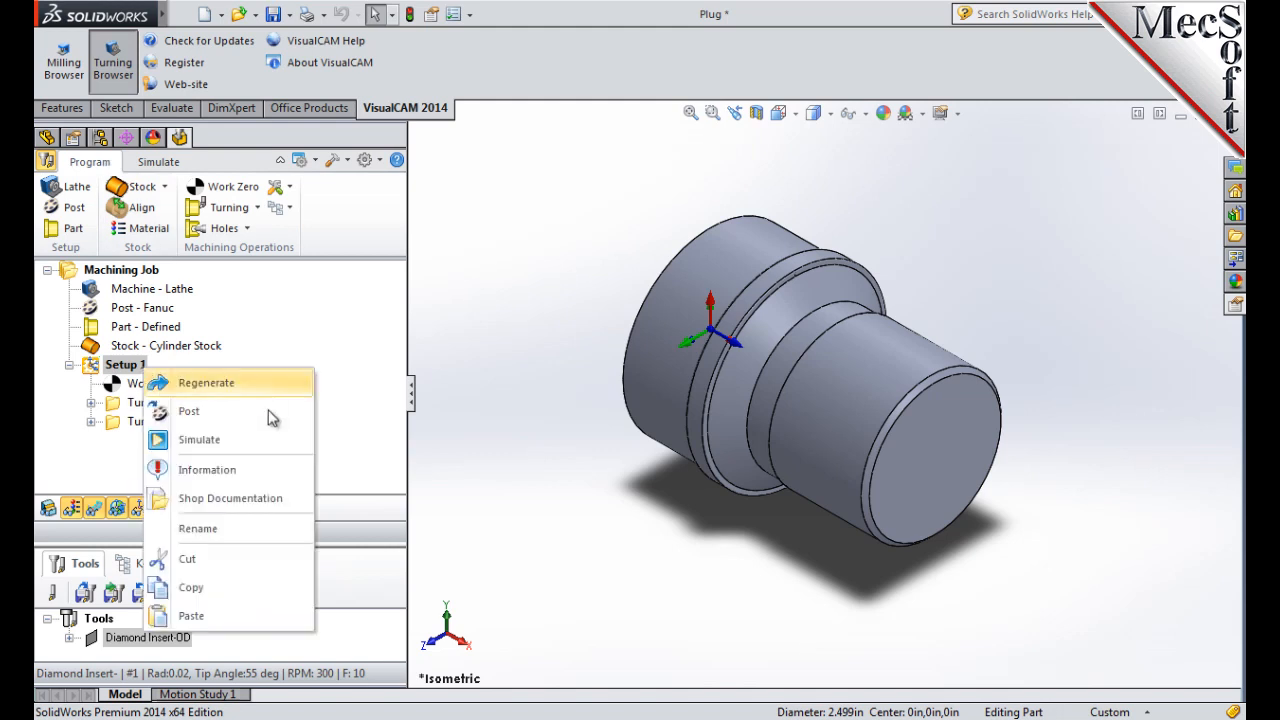
pyautogui.click(293, 502)
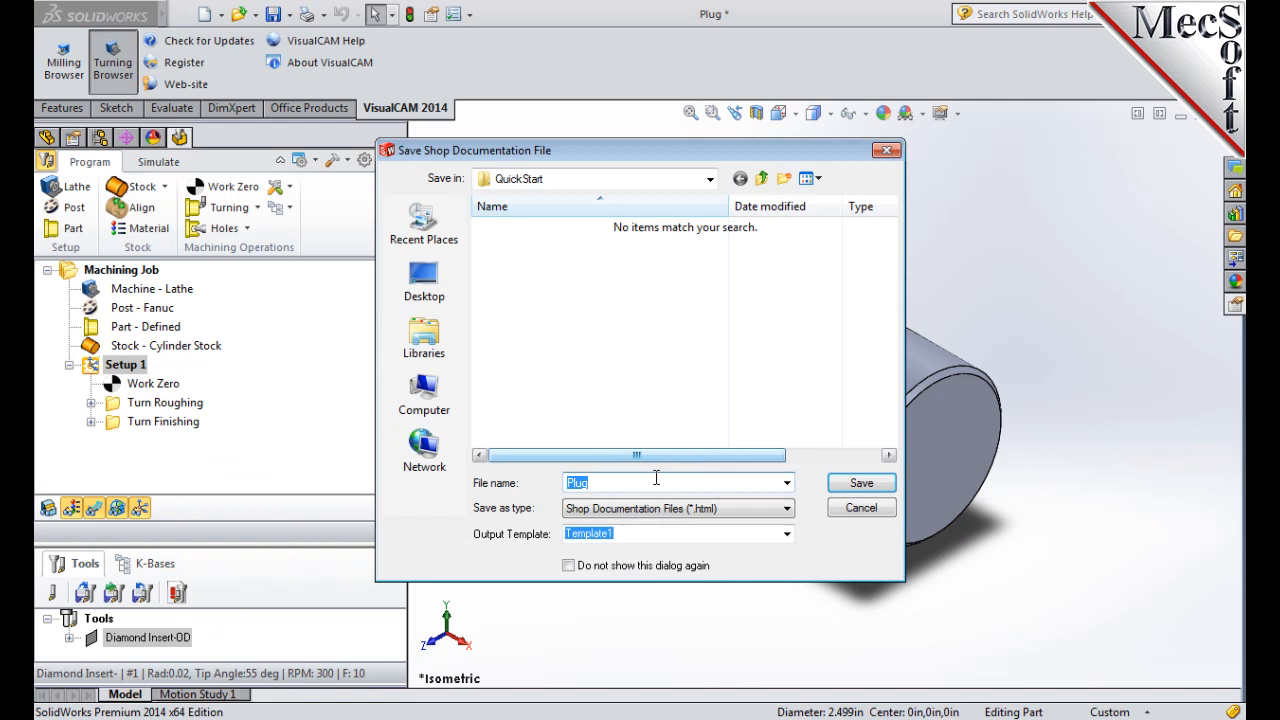
pyautogui.click(862, 484)
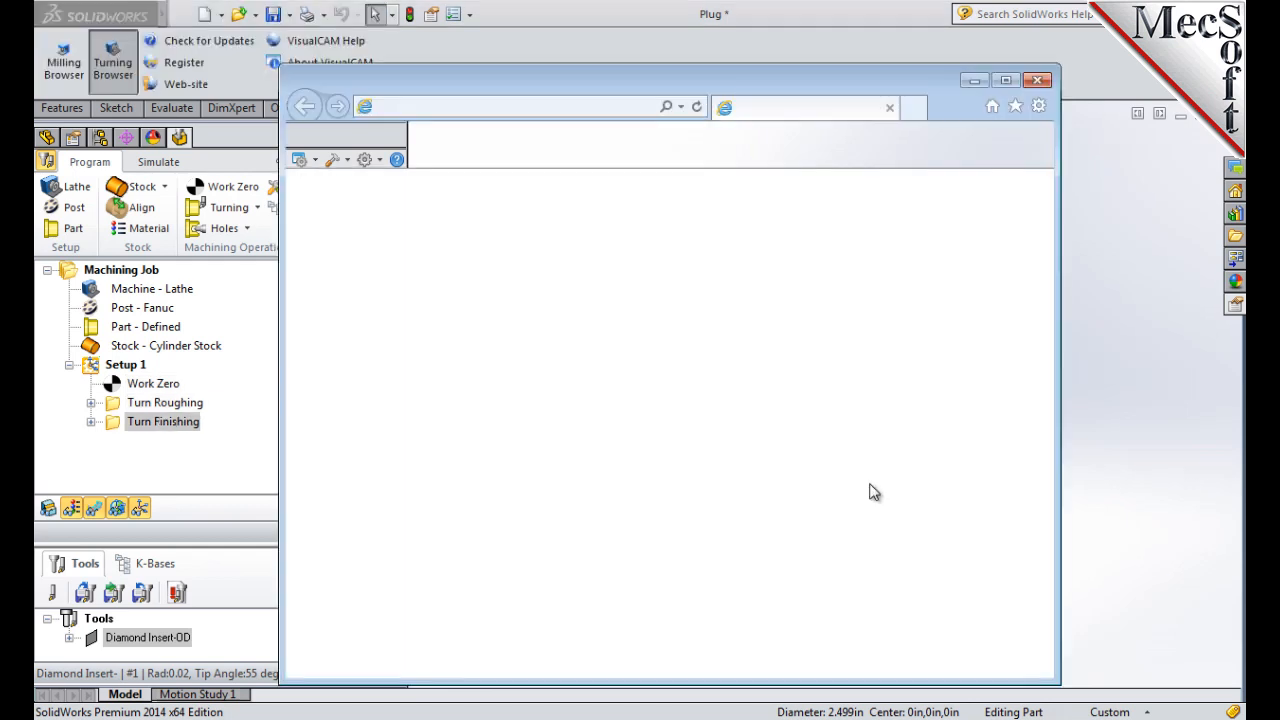
pyautogui.moveTo(1050, 208); pyautogui.dragTo(1040, 483)
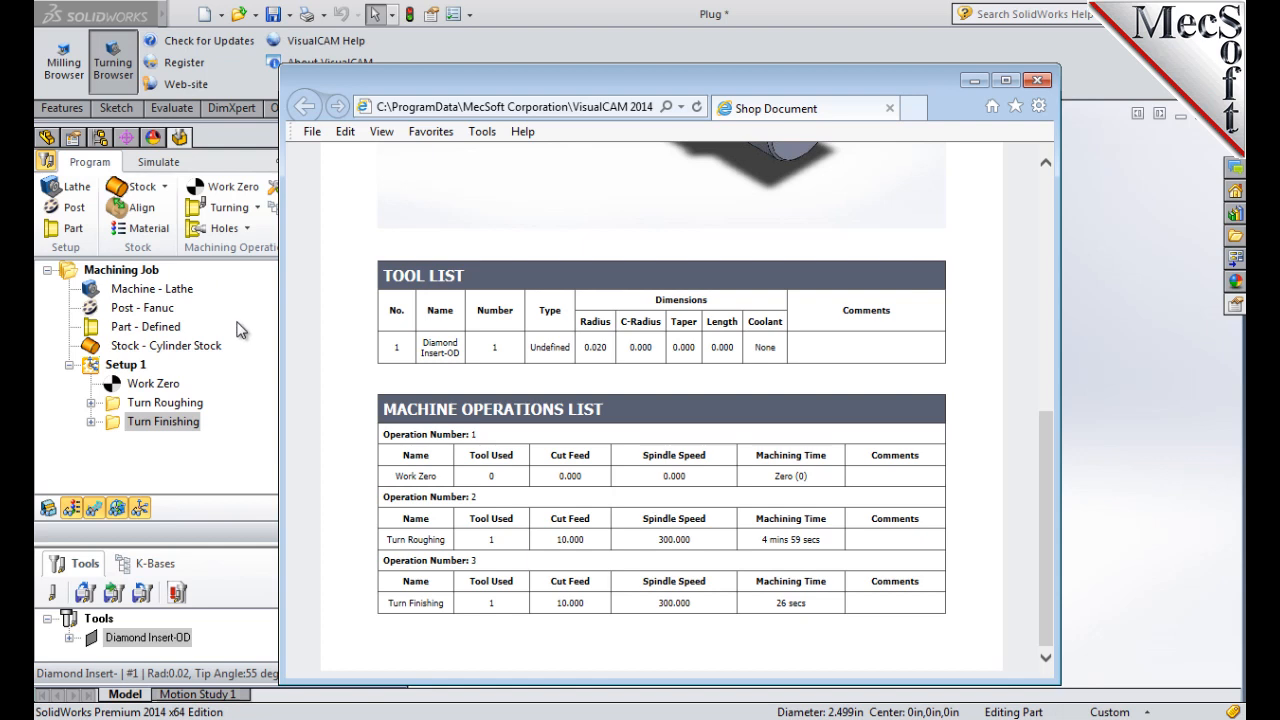
pyautogui.moveTo(1052, 545); pyautogui.dragTo(989, 286)
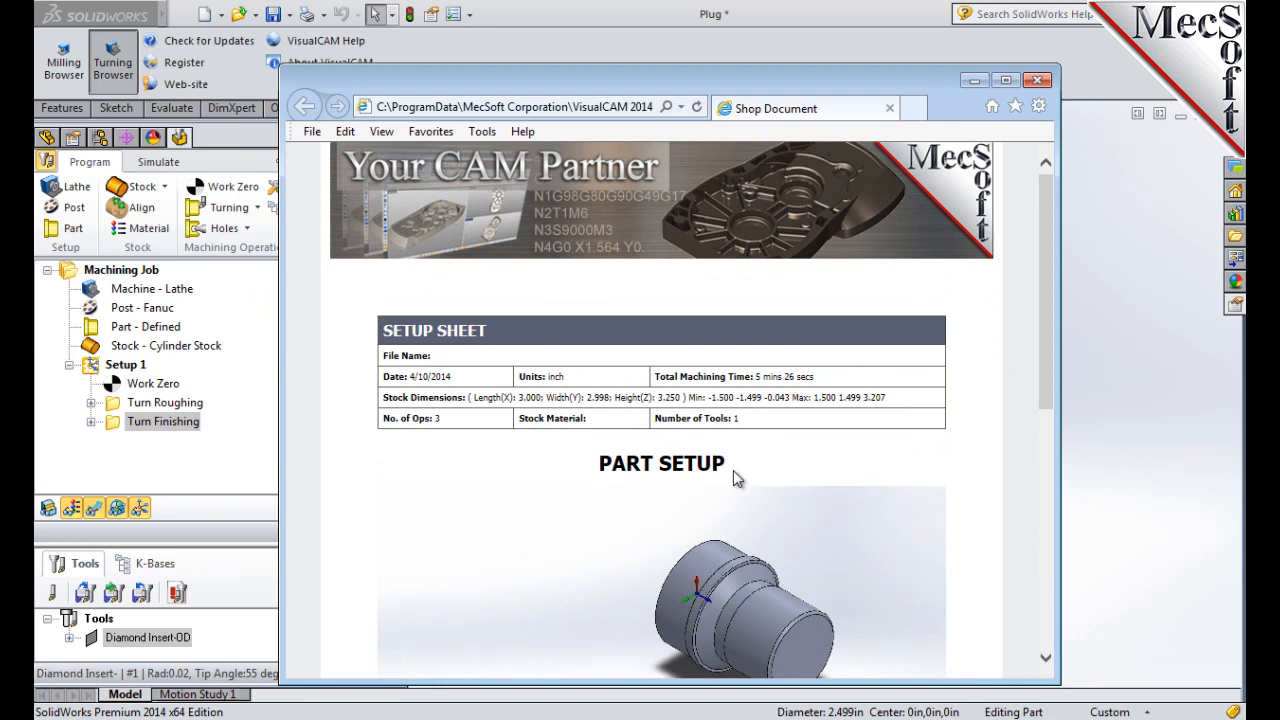